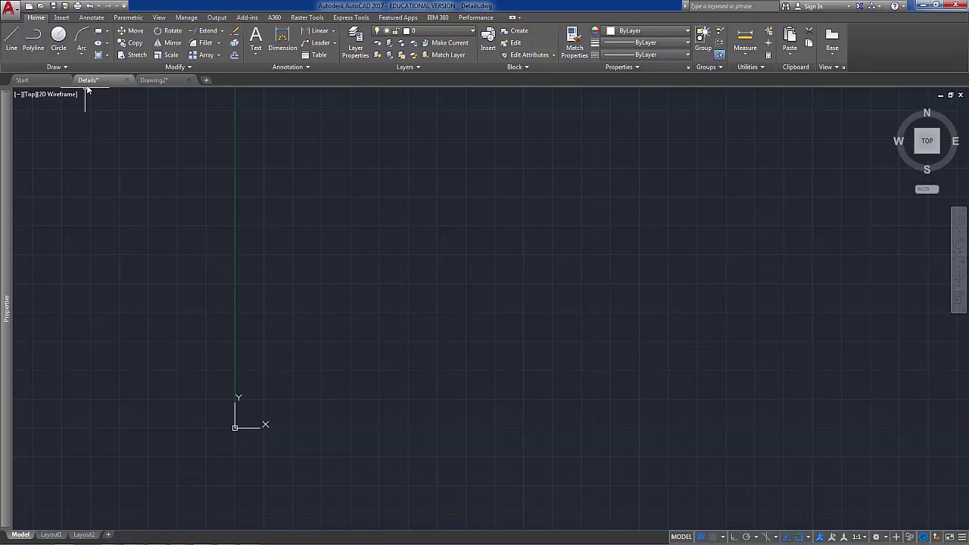
# - Create coloured Concrete, Blockwork, Brickwork, Insulation, Timber, Mortar, Annotations and DPC DPM layers, with Concrete current
pyautogui.moveTo(90, 84)
pyautogui.click(358, 41)
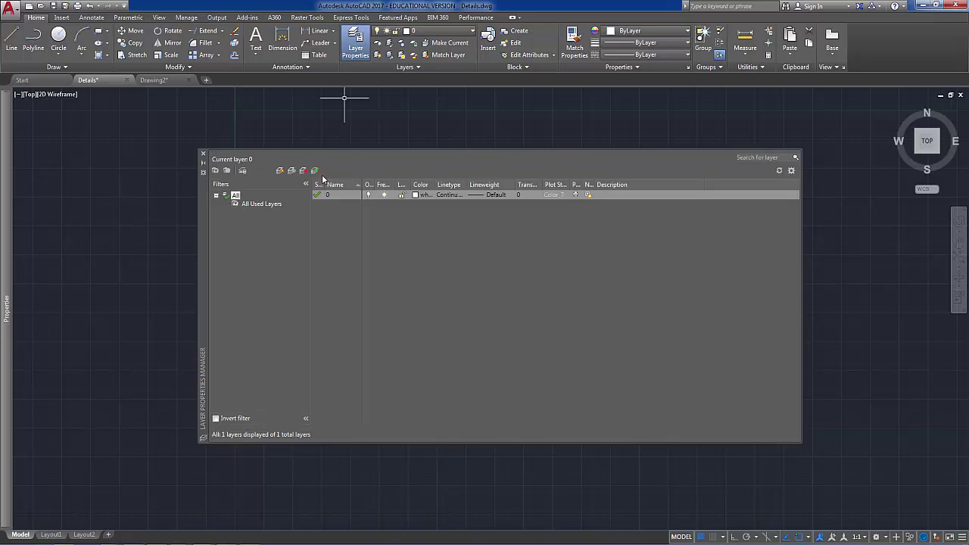
pyautogui.click(280, 171)
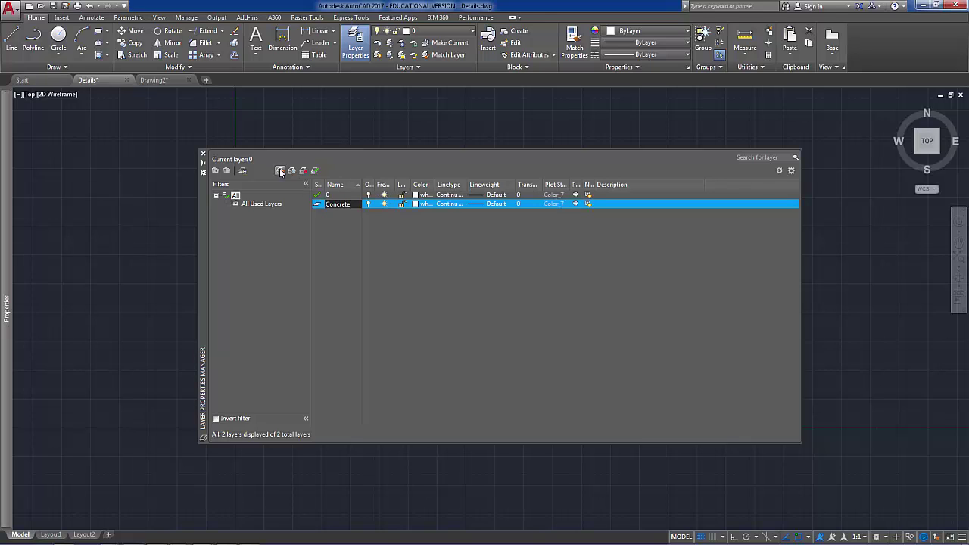
pyautogui.press('Return')
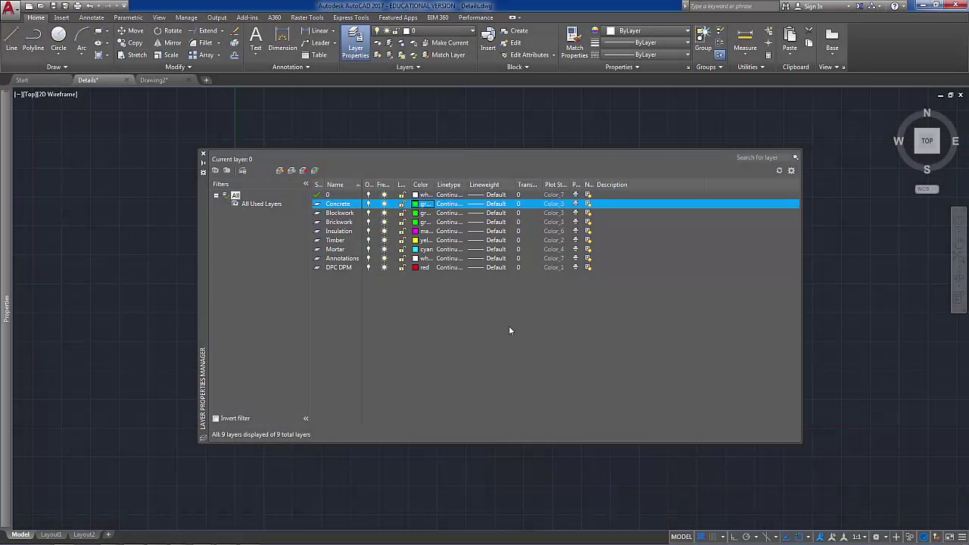
pyautogui.click(332, 205)
pyautogui.click(316, 171)
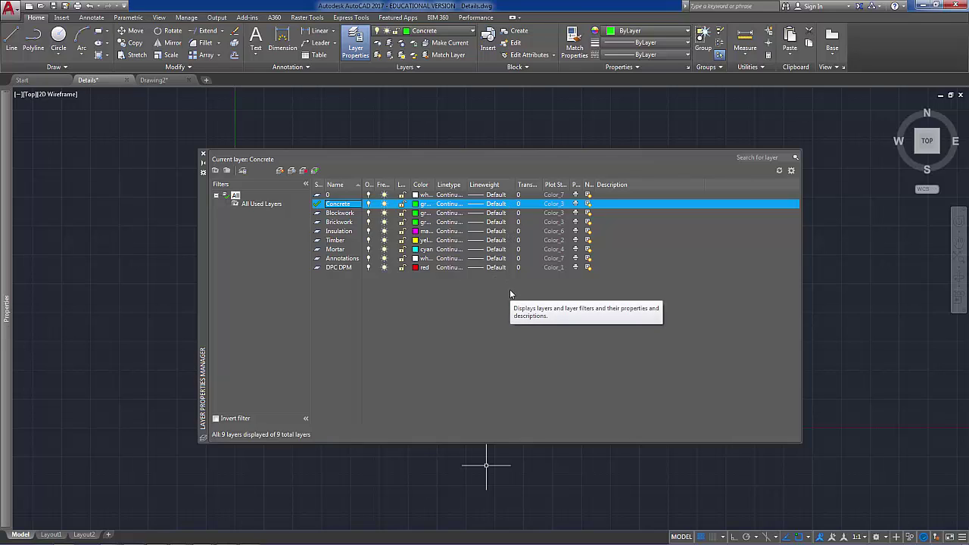
pyautogui.click(203, 156)
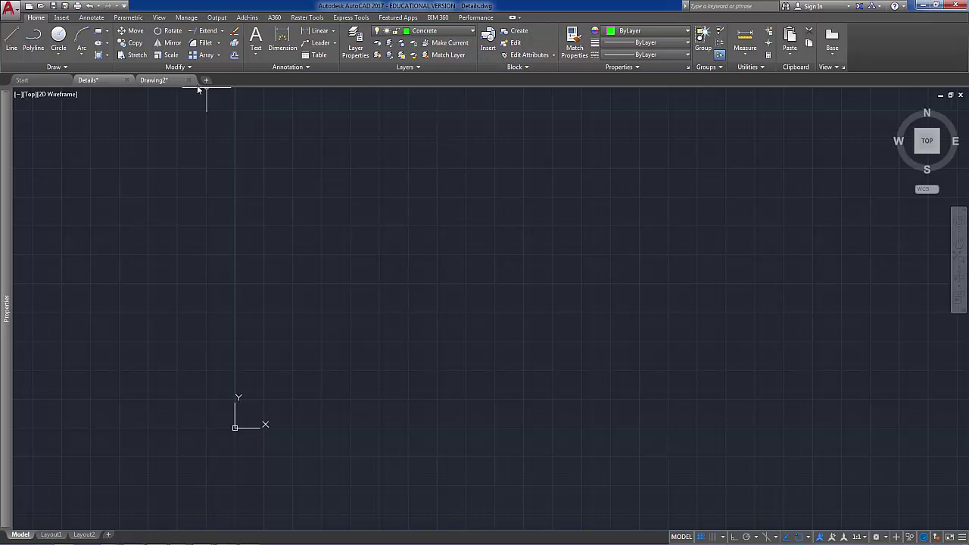
# - Draw a 600 by 250 rectangle for the concrete foundation
pyautogui.click(98, 33)
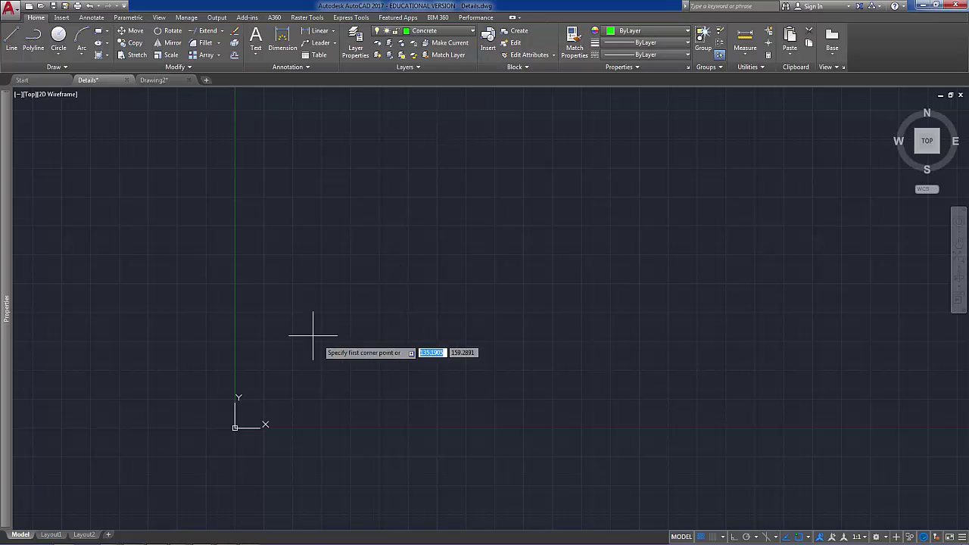
pyautogui.click(358, 348)
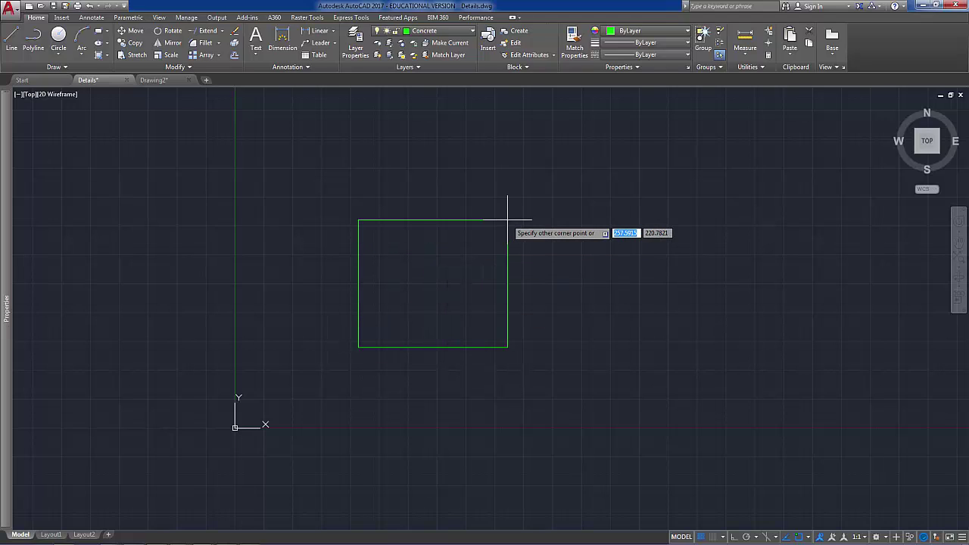
pyautogui.write('600')
pyautogui.press('Tab')
pyautogui.write('250')
pyautogui.press('Return')
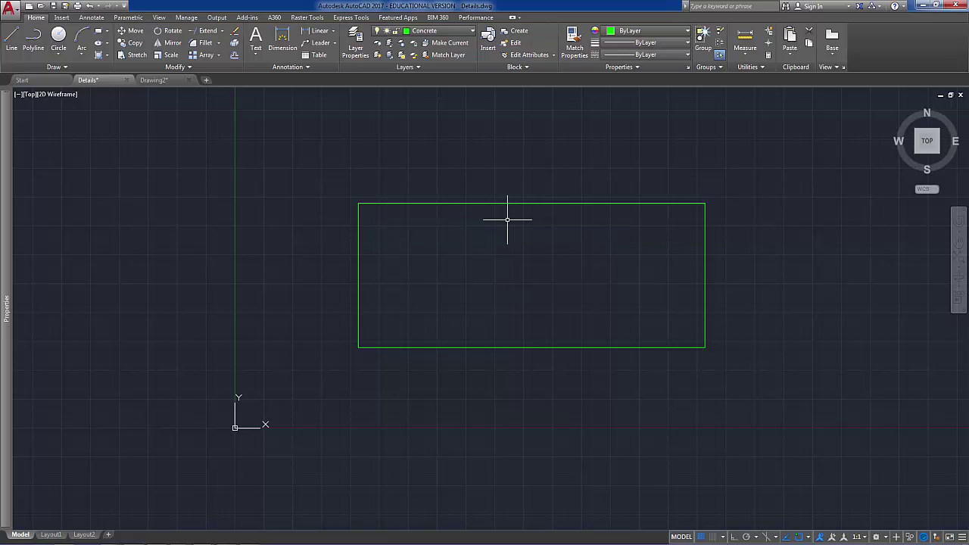
# - Move the foundation rectangle up and to the right, recentring the view on it
pyautogui.scroll(-6, 508, 294)
pyautogui.moveTo(508, 292); pyautogui.dragTo(404, 342, button='middle')
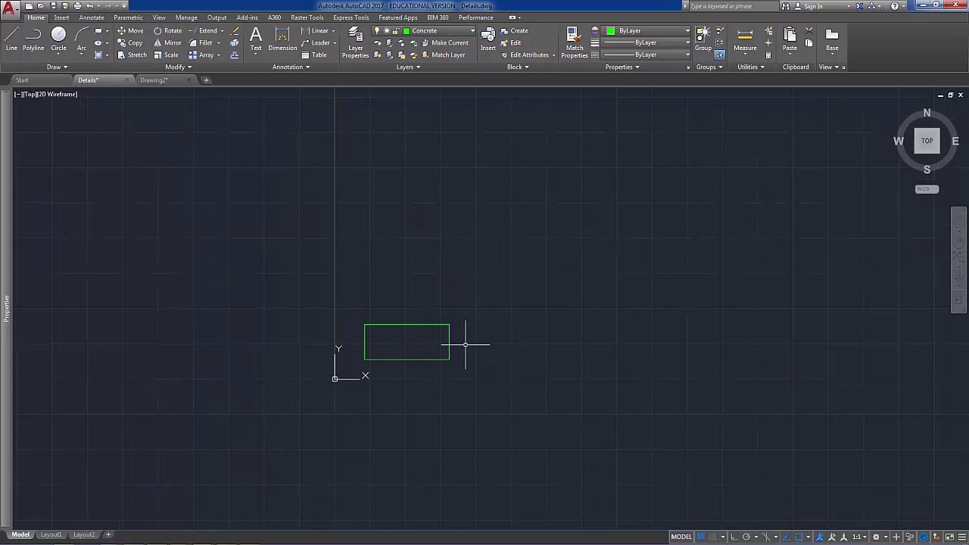
pyautogui.click(449, 326)
pyautogui.click(134, 31)
pyautogui.click(390, 377)
pyautogui.click(559, 237)
pyautogui.moveTo(578, 298); pyautogui.dragTo(394, 447, button='middle')
pyautogui.scroll(2, 388, 352)
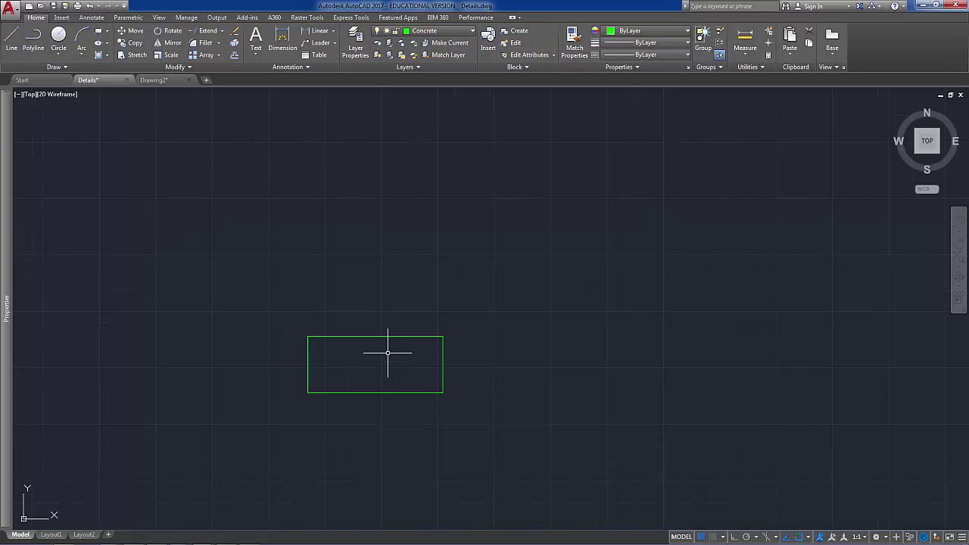
# - On the Blockwork layer, draw a vertical line rising from 150 along the rectangle's top edge
pyautogui.click(475, 31)
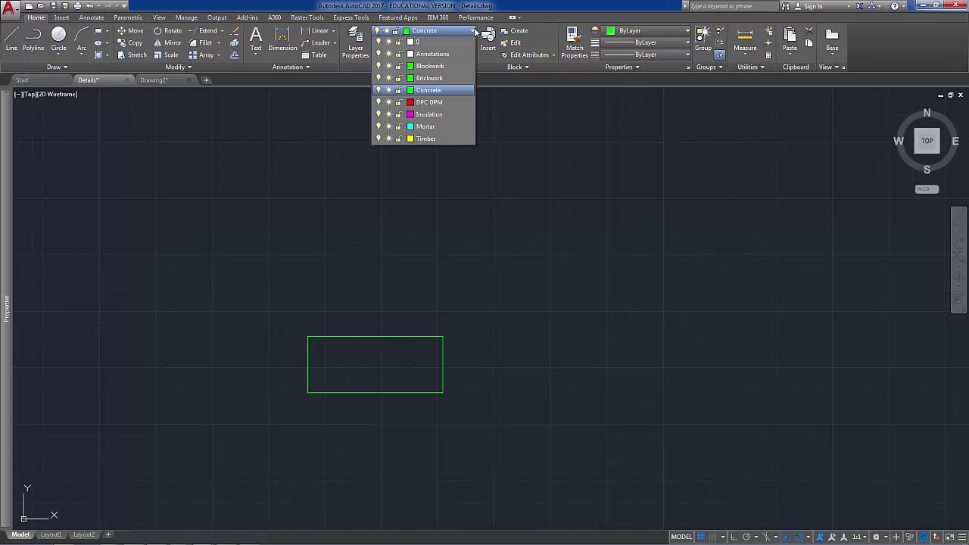
pyautogui.click(455, 72)
pyautogui.click(11, 38)
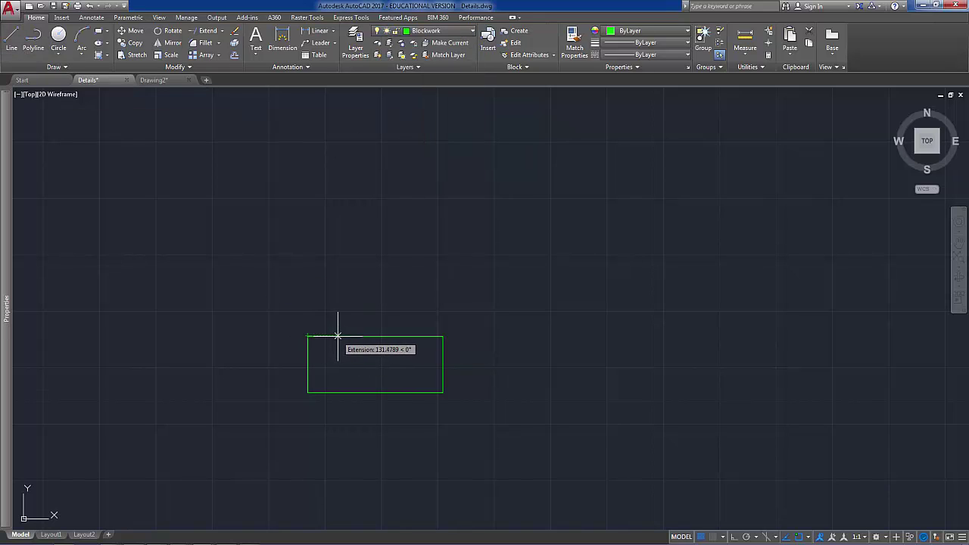
pyautogui.write('150')
pyautogui.press('Return')
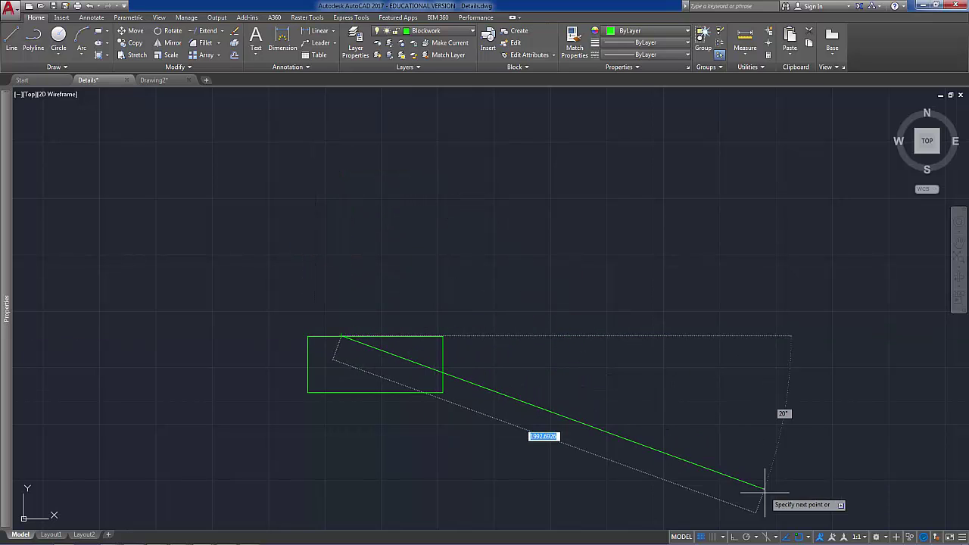
pyautogui.click(734, 537)
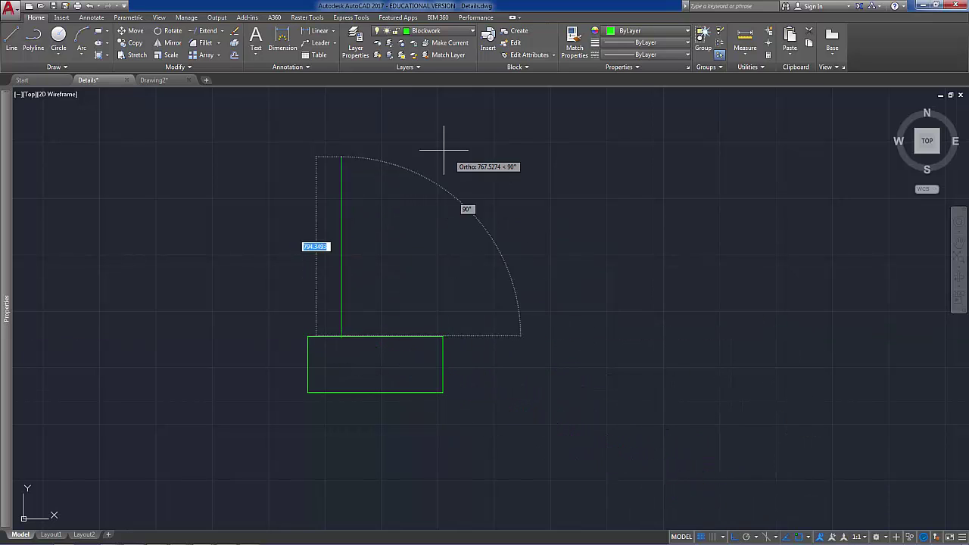
pyautogui.moveTo(344, 119); pyautogui.dragTo(334, 192, button='middle')
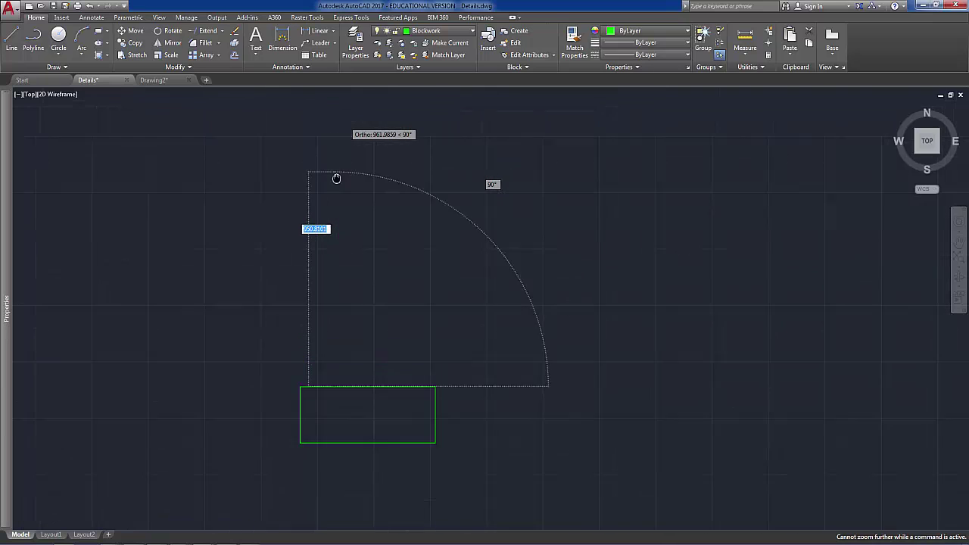
pyautogui.click(334, 164)
pyautogui.press('Escape')
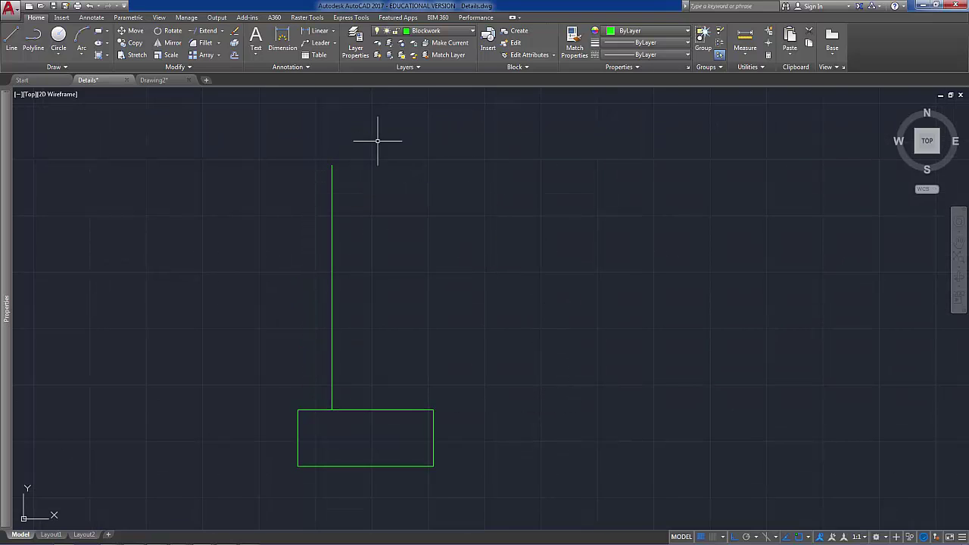
# - Offset the vertical wall line to the right to form the second leaf line
pyautogui.click(235, 55)
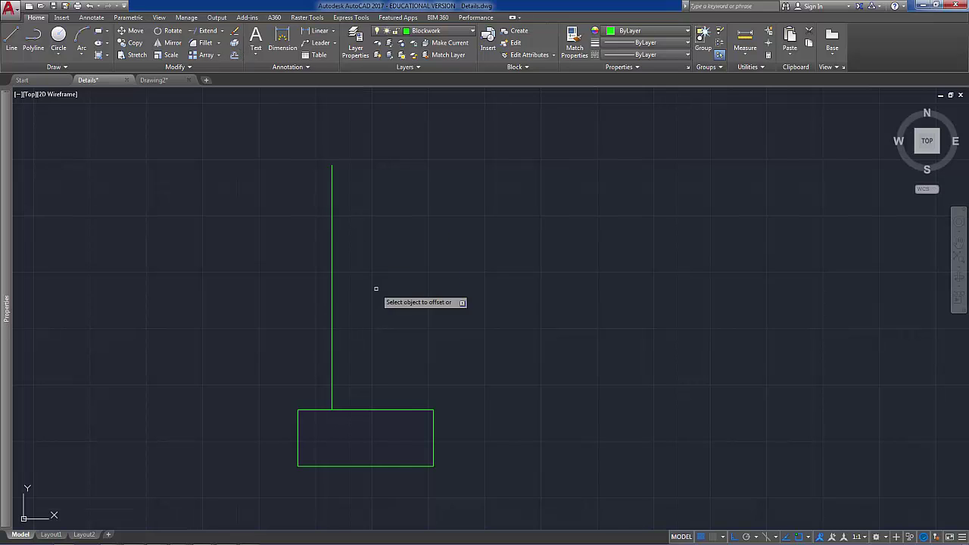
pyautogui.click(332, 319)
pyautogui.click(472, 325)
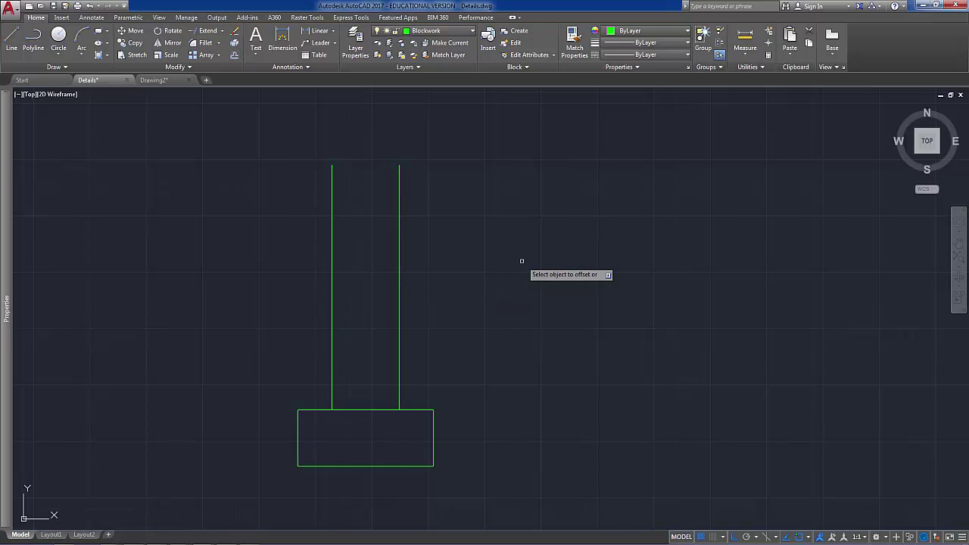
pyautogui.press('Escape')
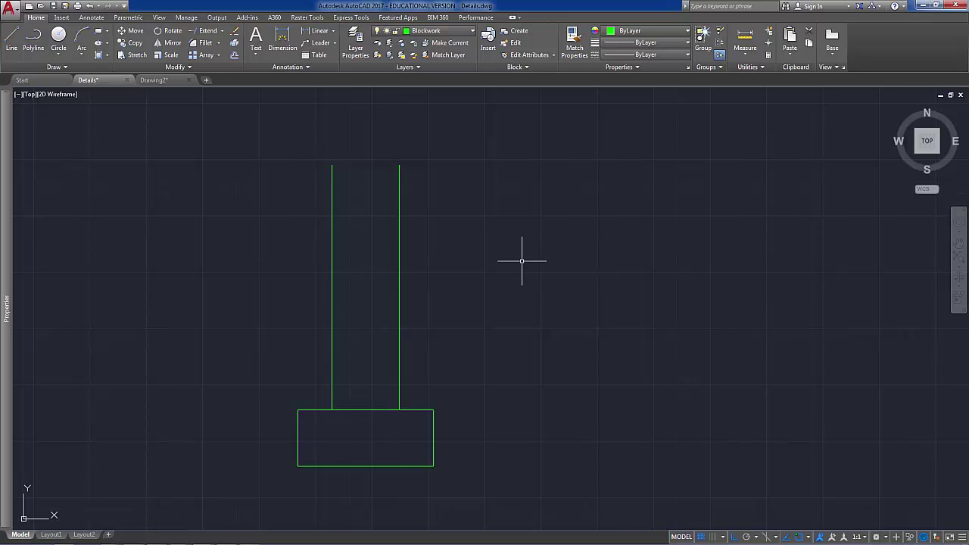
# - Make Annotations current and offset the foundation rectangle outward as a guide
pyautogui.click(472, 31)
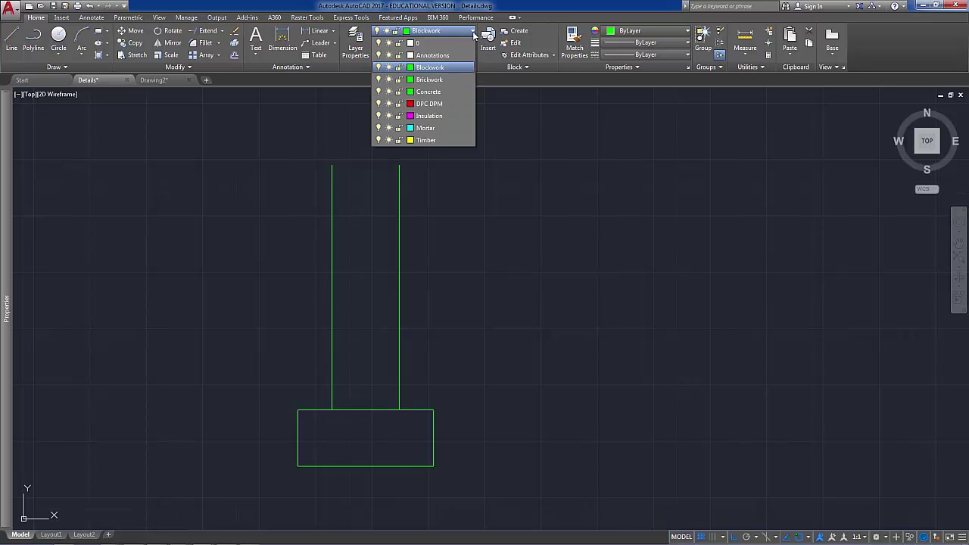
pyautogui.click(447, 57)
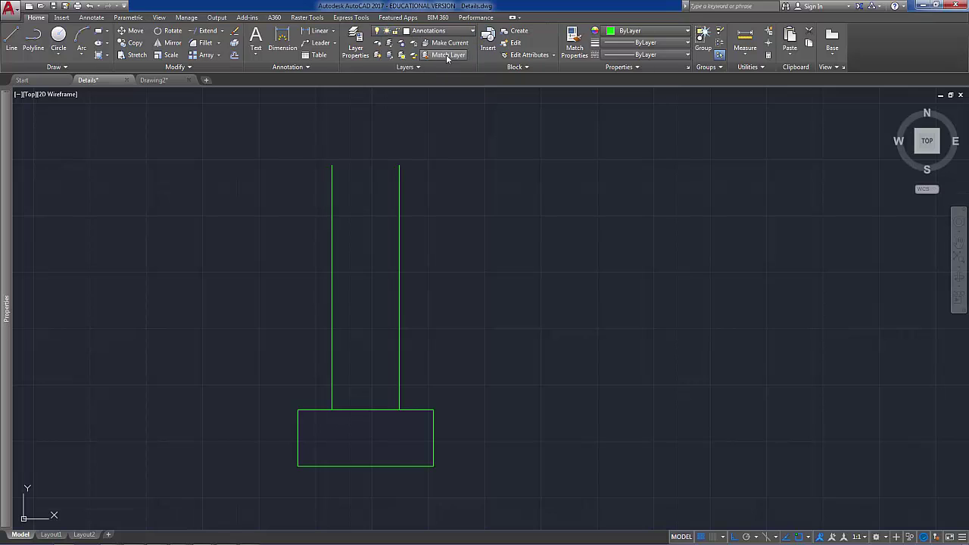
pyautogui.scroll(2, 441, 389)
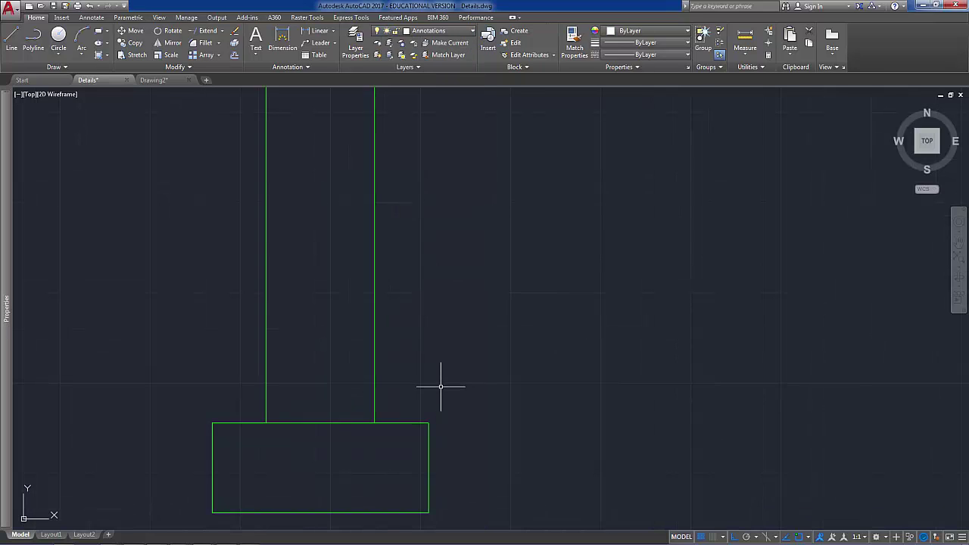
pyautogui.moveTo(441, 387); pyautogui.dragTo(500, 320, button='middle')
pyautogui.click(235, 56)
pyautogui.write('100')
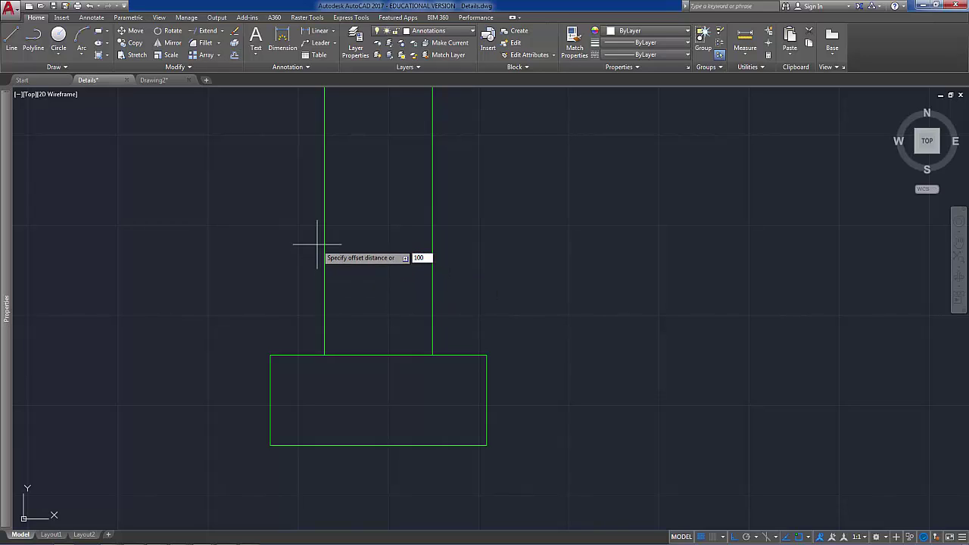
pyautogui.press('Return')
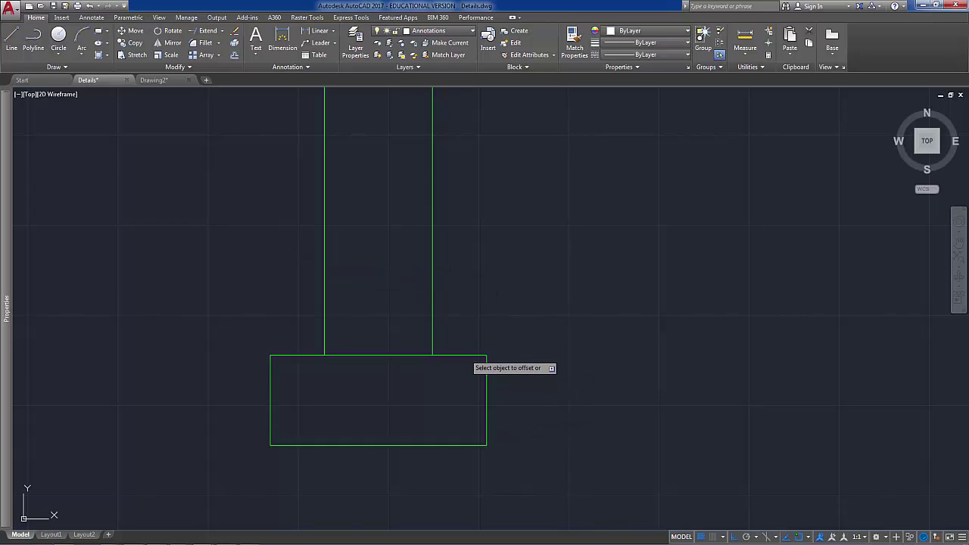
pyautogui.click(465, 356)
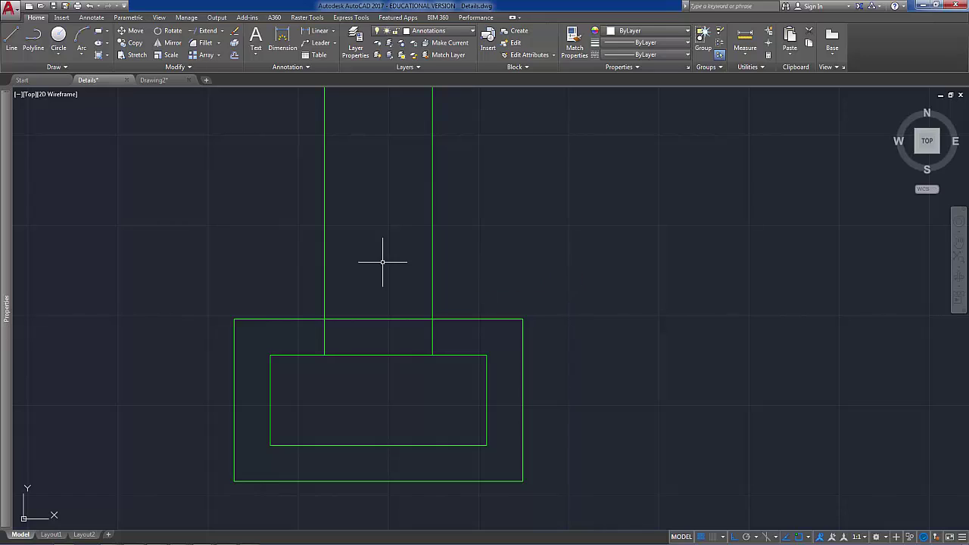
# - Start the break-line polyline at the outer rectangle's corner, snapping to the wall edge, then draw the zigzag
pyautogui.click(35, 39)
pyautogui.click(234, 319)
pyautogui.scroll(2, 369, 323)
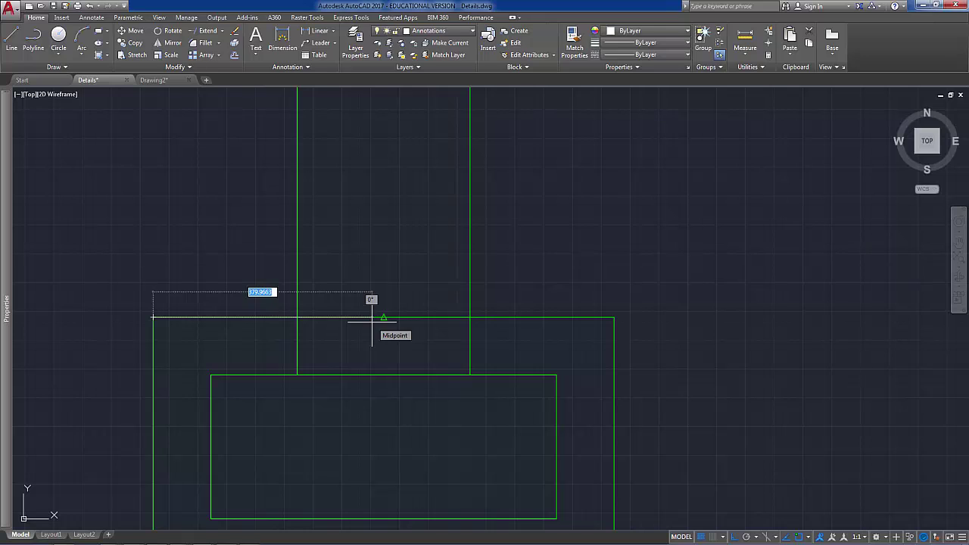
pyautogui.keyDown('shift'); pyautogui.rightClick(369, 314); pyautogui.keyUp('shift')
pyautogui.click(376, 281)
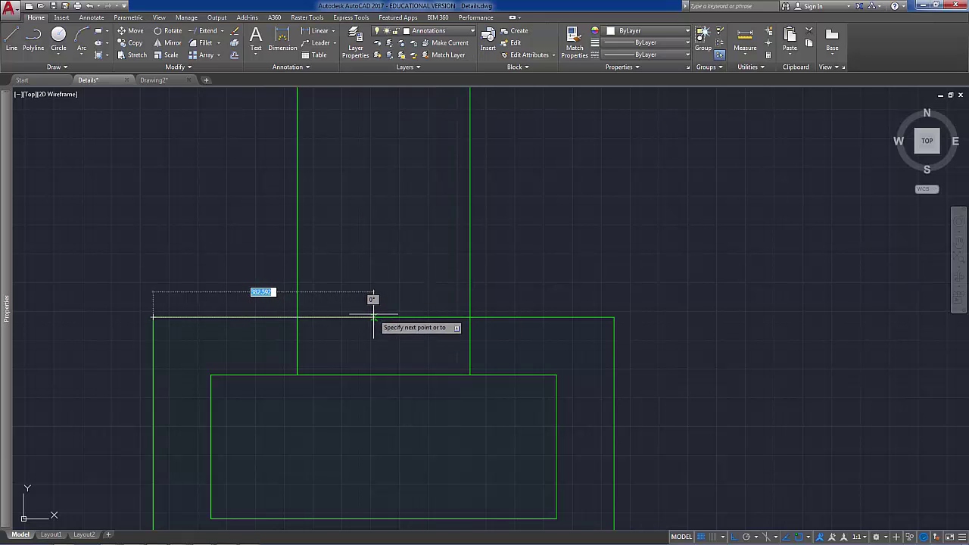
pyautogui.click(365, 317)
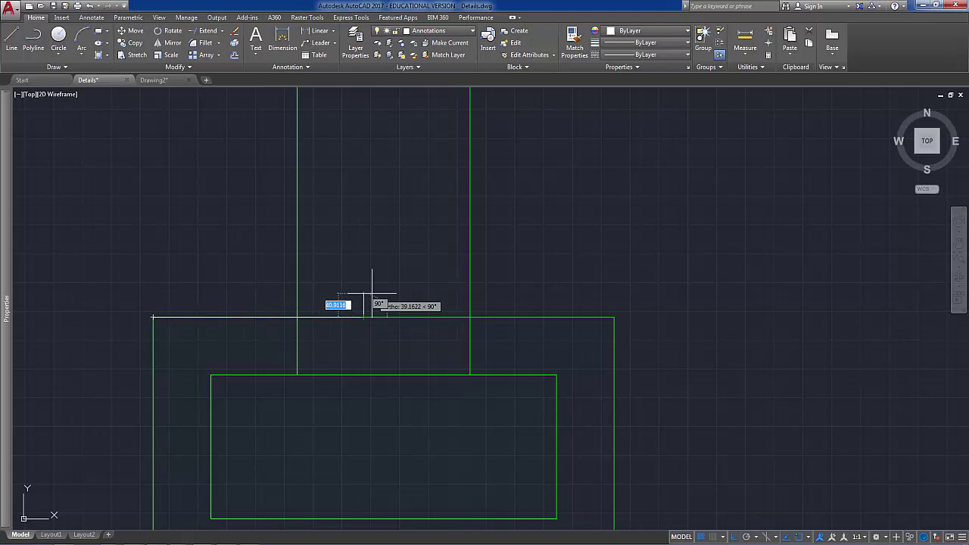
pyautogui.scroll(4, 378, 281)
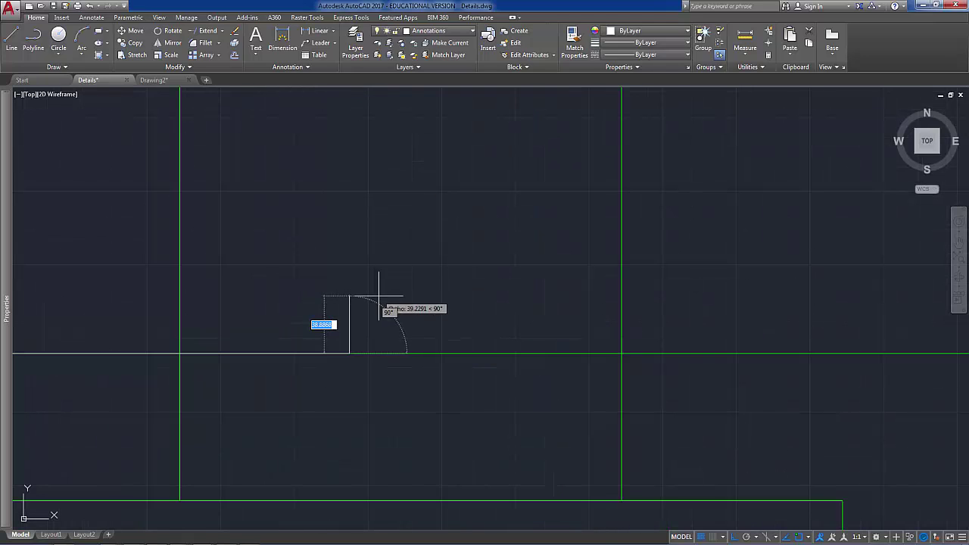
pyautogui.click(734, 536)
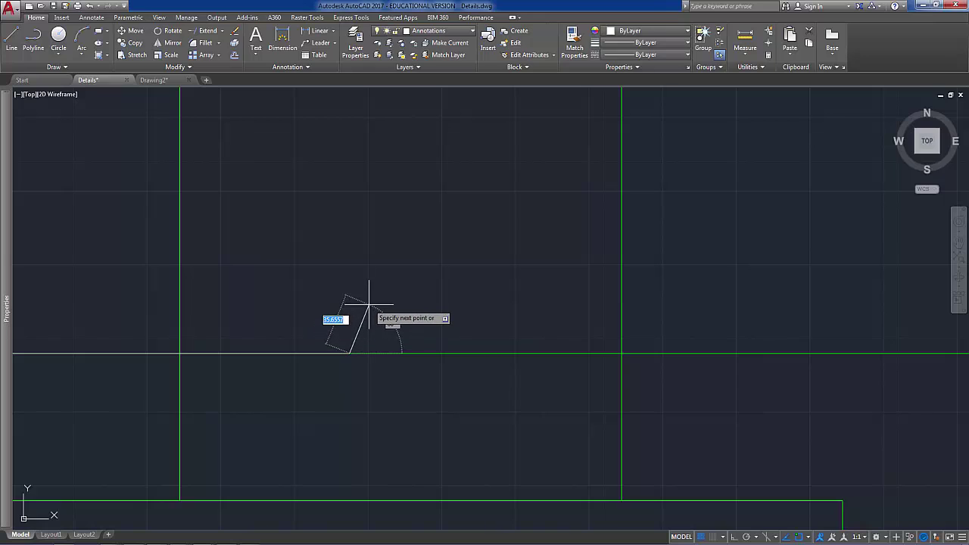
pyautogui.click(376, 295)
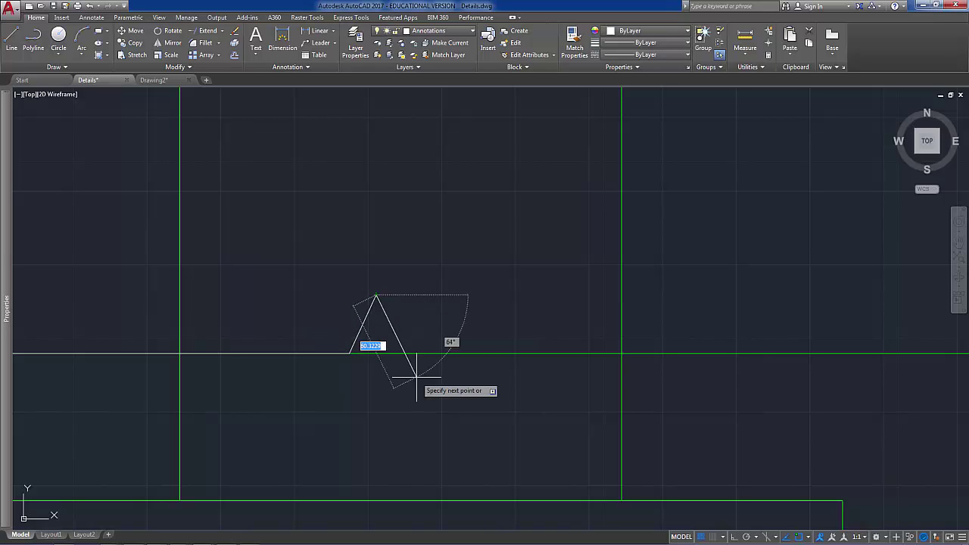
pyautogui.click(410, 415)
# - Bring the zigzag back to horizontal and end the break line on the right wall line
pyautogui.keyDown('shift'); pyautogui.rightClick(480, 376); pyautogui.keyUp('shift')
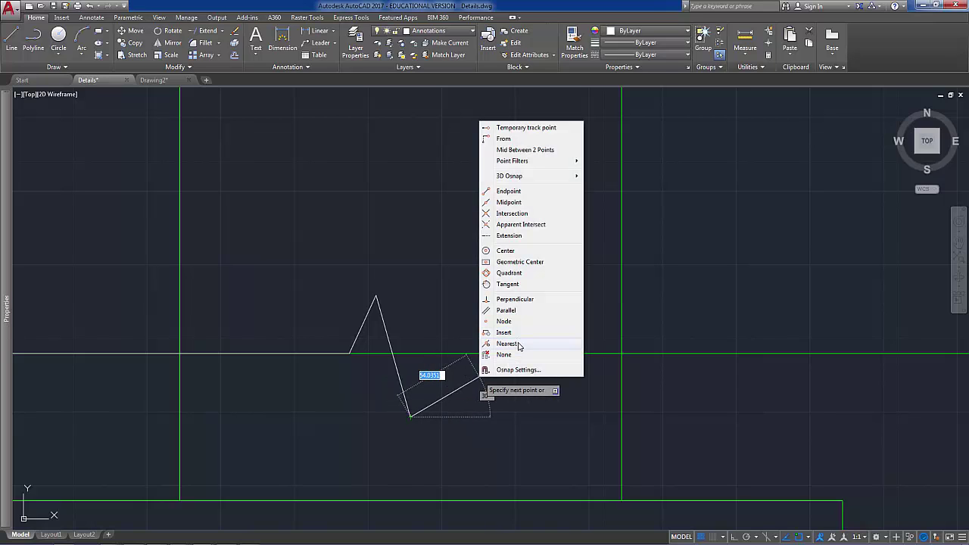
pyautogui.click(507, 344)
pyautogui.click(441, 354)
pyautogui.scroll(-3, 444, 356)
pyautogui.click(658, 359)
pyautogui.press('Return')
pyautogui.scroll(-2, 643, 409)
pyautogui.moveTo(644, 409); pyautogui.dragTo(562, 370, button='middle')
# - Delete the outer rectangle and trim the wall lines above the break line
pyautogui.click(572, 371)
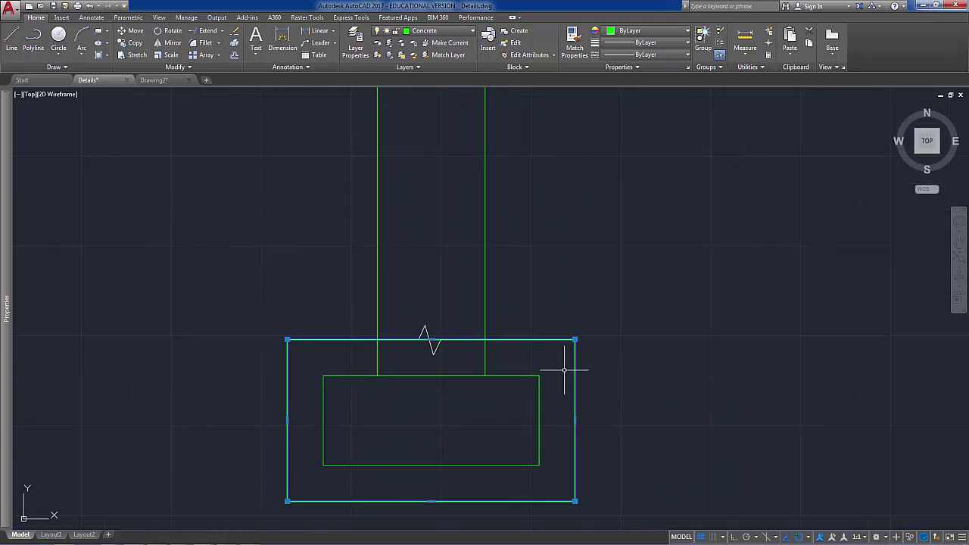
pyautogui.press('Delete')
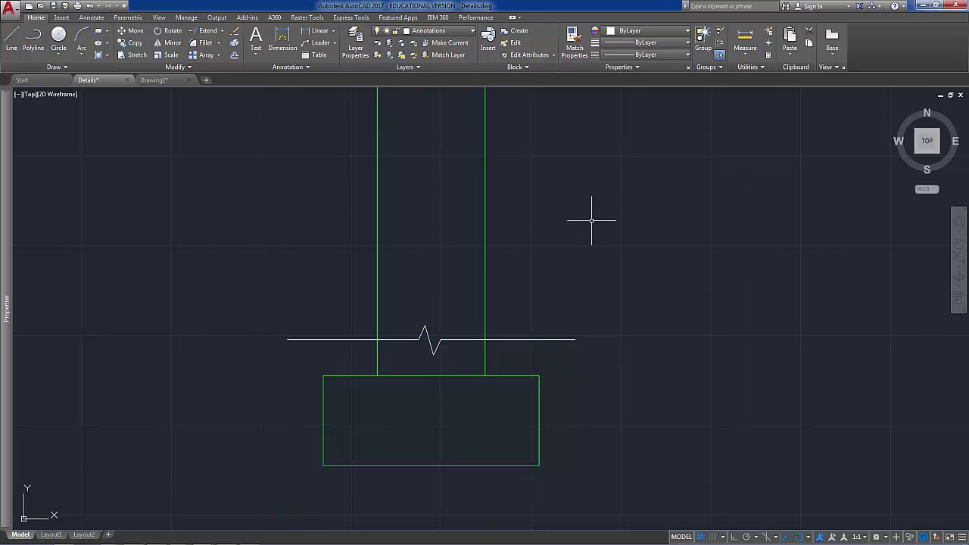
pyautogui.write('tr')
pyautogui.press('Return')
pyautogui.click(511, 357)
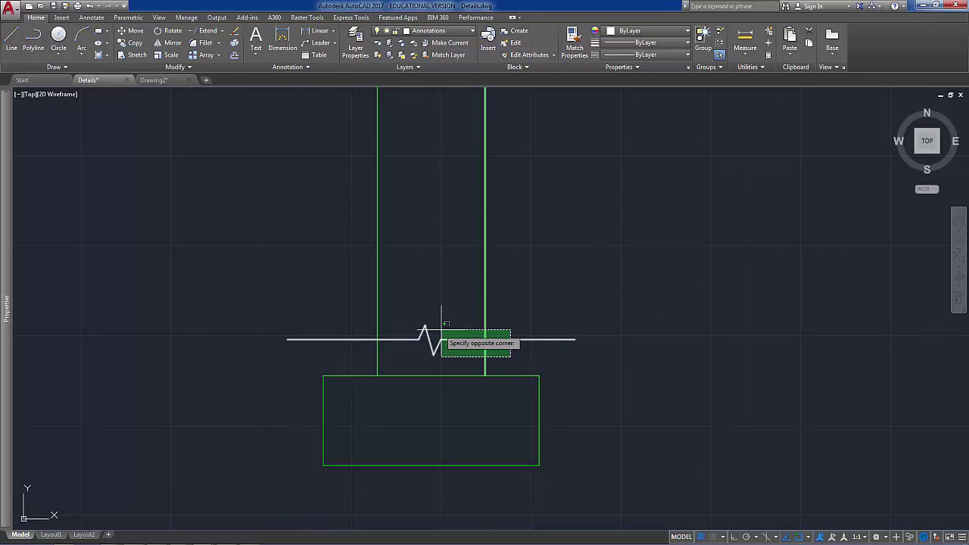
pyautogui.click(364, 311)
pyautogui.press('Return')
pyautogui.click(558, 261)
pyautogui.click(330, 209)
pyautogui.press('Return')
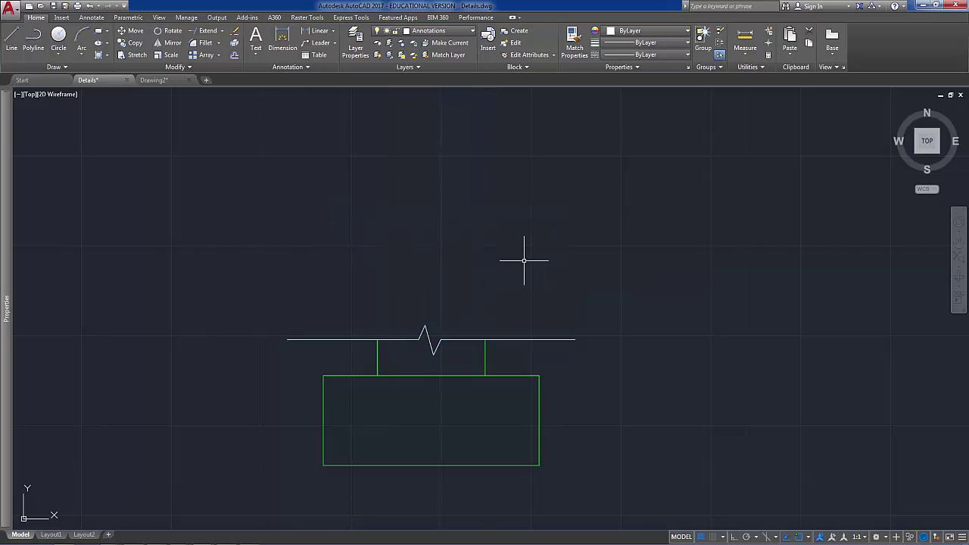
# - Copy the break line a short distance upward
pyautogui.click(570, 339)
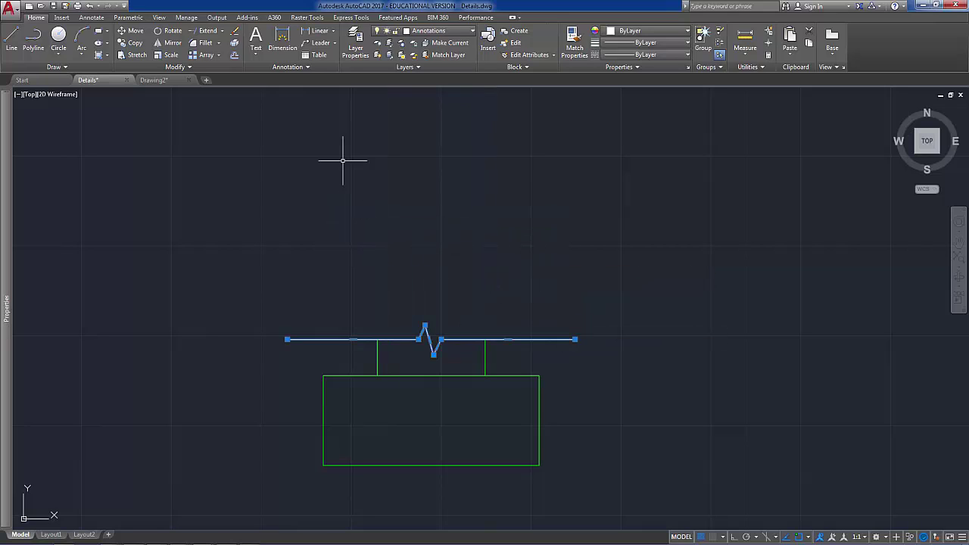
pyautogui.click(135, 43)
pyautogui.scroll(2, 537, 325)
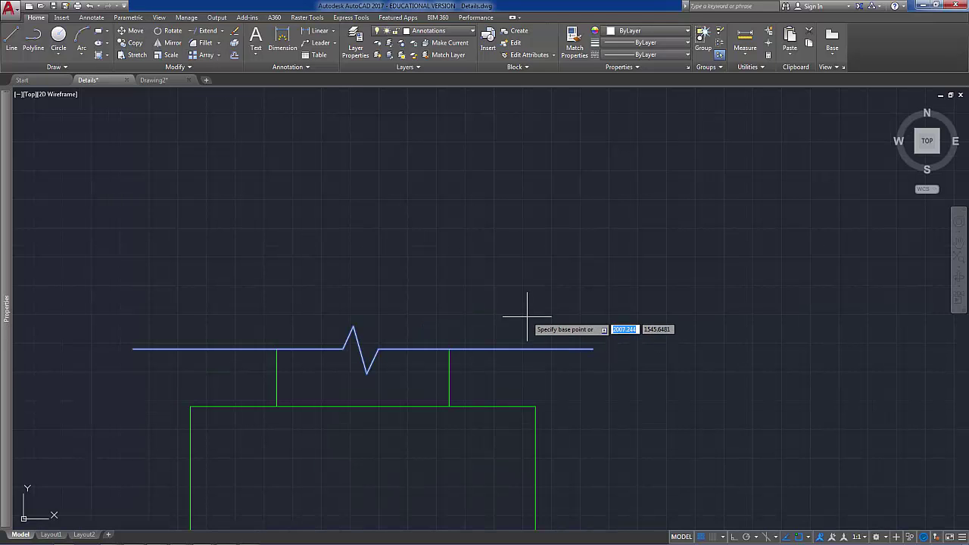
pyautogui.click(535, 310)
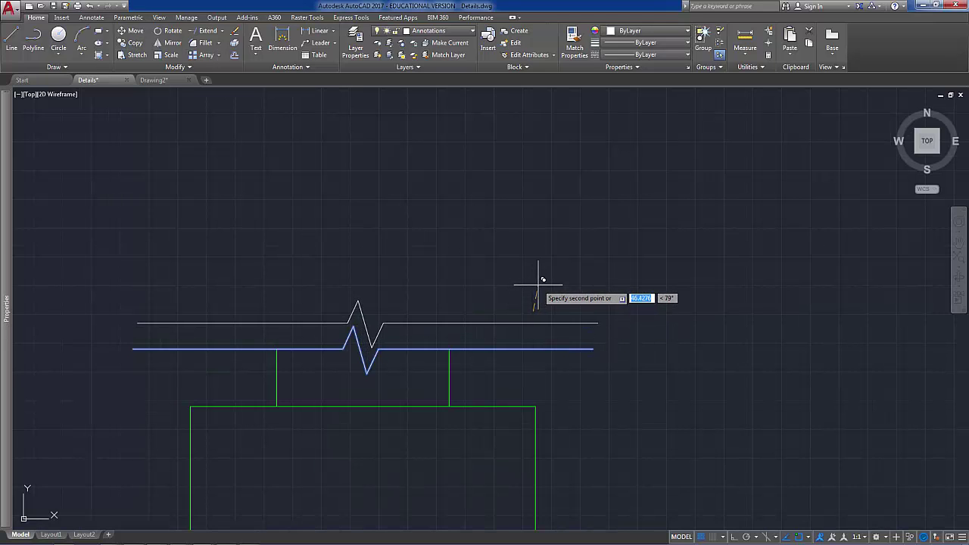
pyautogui.click(536, 281)
pyautogui.press('Return')
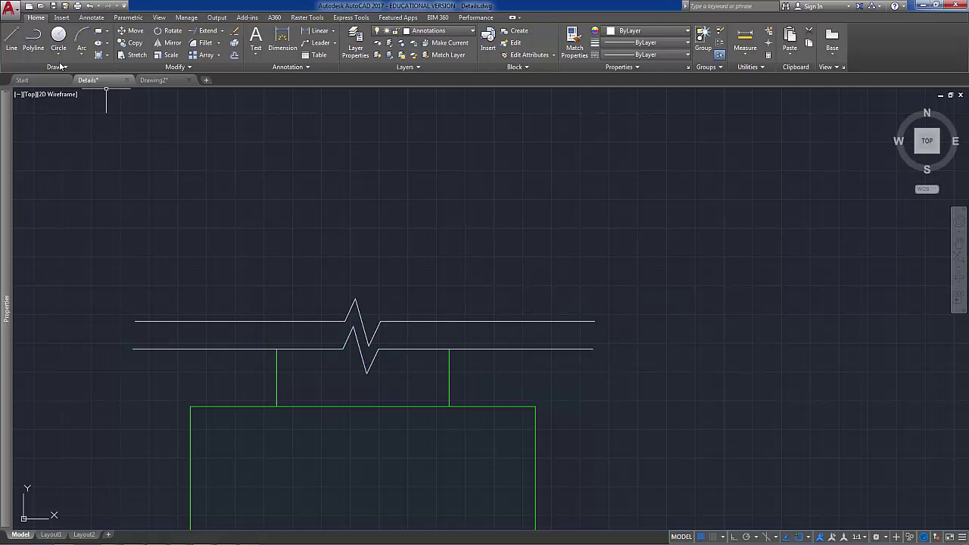
# - Adjust the upper break line's end points so its left end aligns with the lower one
pyautogui.scroll(3, 580, 318)
pyautogui.click(599, 324)
pyautogui.click(552, 268)
pyautogui.click(570, 286)
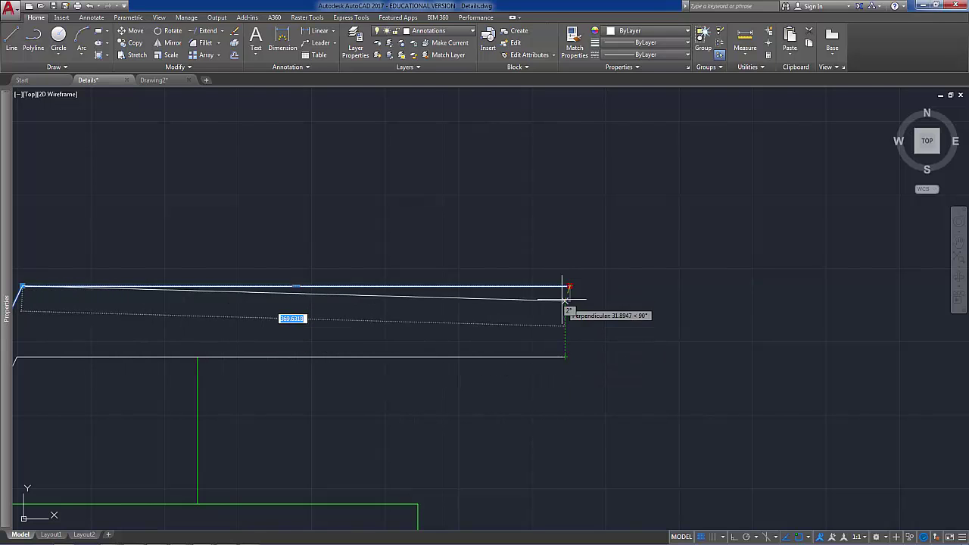
pyautogui.press('Escape')
pyautogui.scroll(-3, 537, 335)
pyautogui.moveTo(581, 336); pyautogui.dragTo(723, 338, button='middle')
pyautogui.scroll(5, 255, 325)
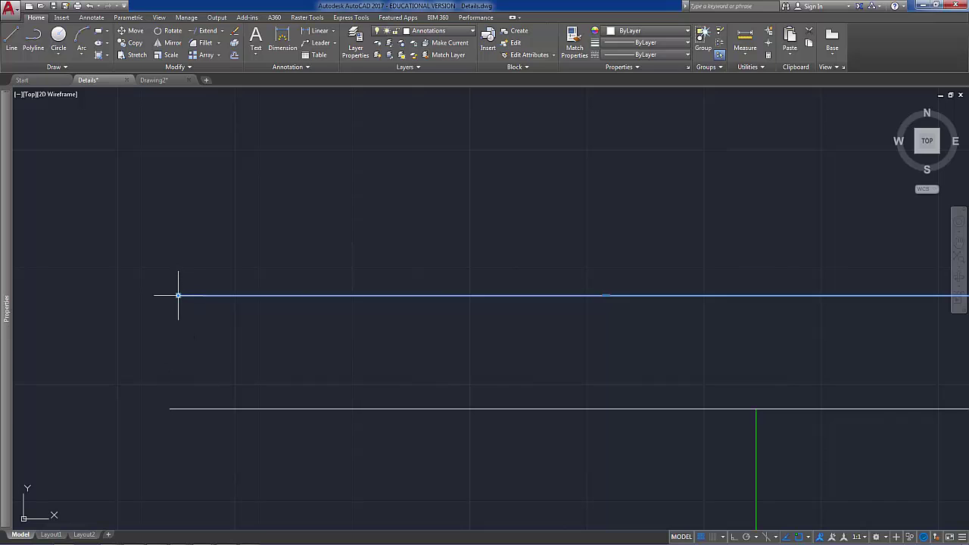
pyautogui.click(178, 295)
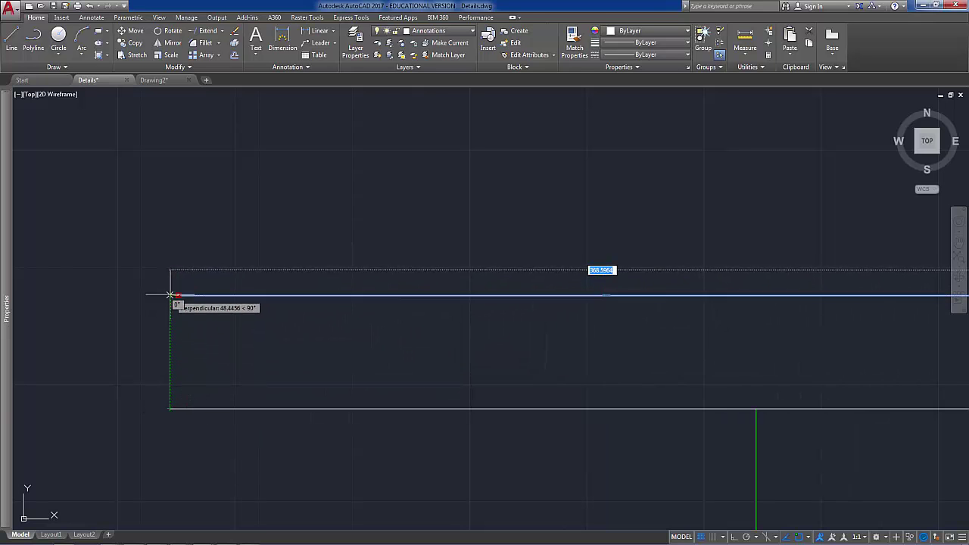
pyautogui.rightClick(169, 295)
pyautogui.click(205, 310)
pyautogui.scroll(-4, 350, 351)
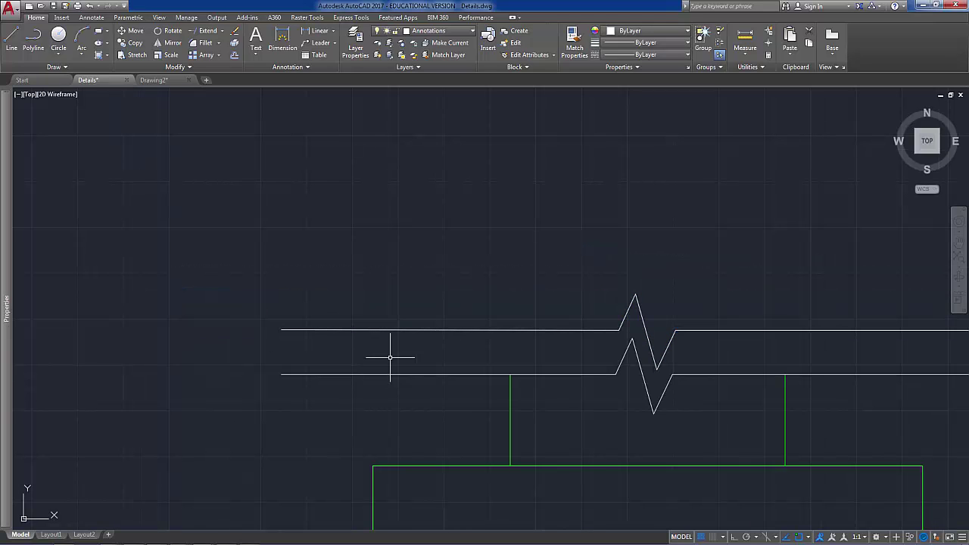
pyautogui.scroll(2, 390, 357)
pyautogui.scroll(-6, 477, 371)
pyautogui.scroll(2, 415, 396)
# - Copy the two green wall lines to sit above the break lines
pyautogui.scroll(2, 415, 396)
pyautogui.click(556, 396)
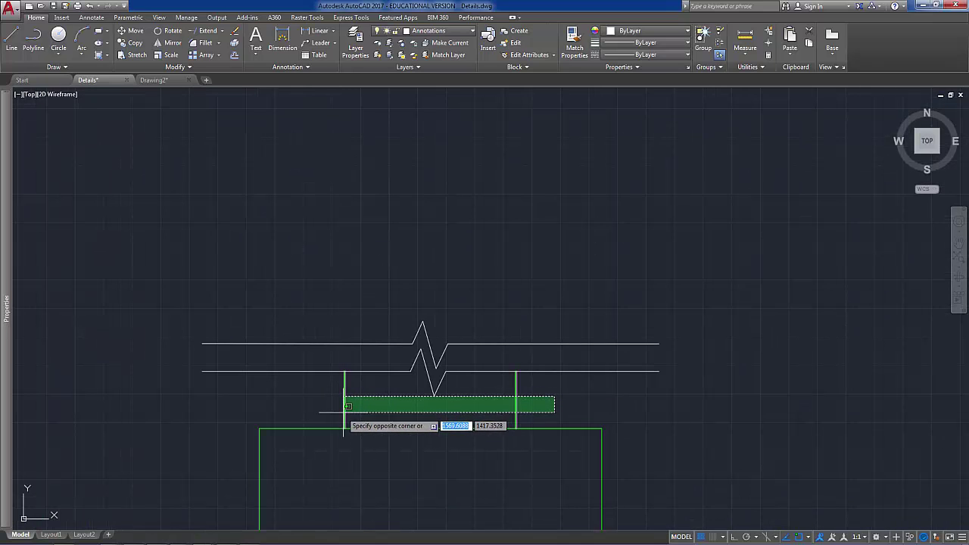
pyautogui.click(344, 413)
pyautogui.click(135, 42)
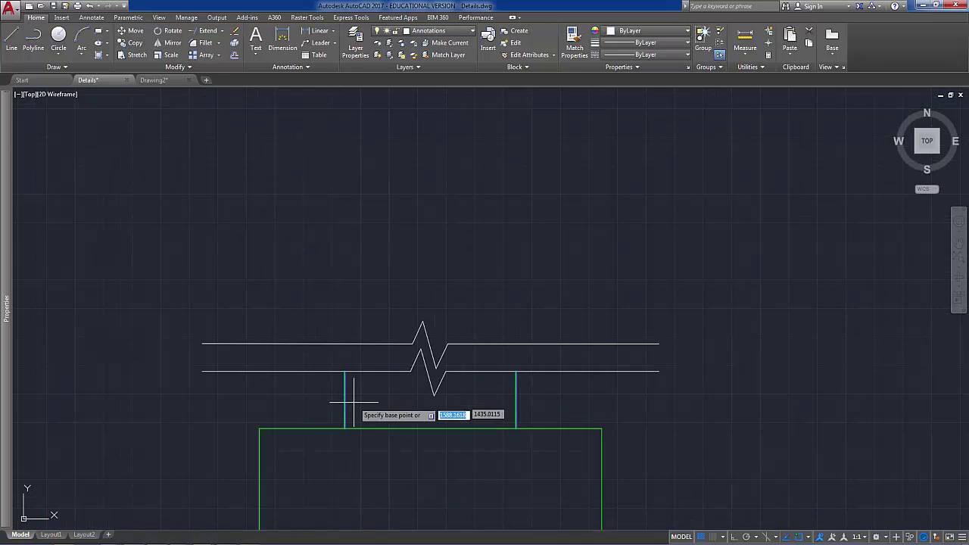
pyautogui.click(344, 429)
pyautogui.click(344, 345)
pyautogui.press('Escape')
pyautogui.scroll(-3, 399, 277)
pyautogui.moveTo(396, 281); pyautogui.dragTo(389, 364, button='middle')
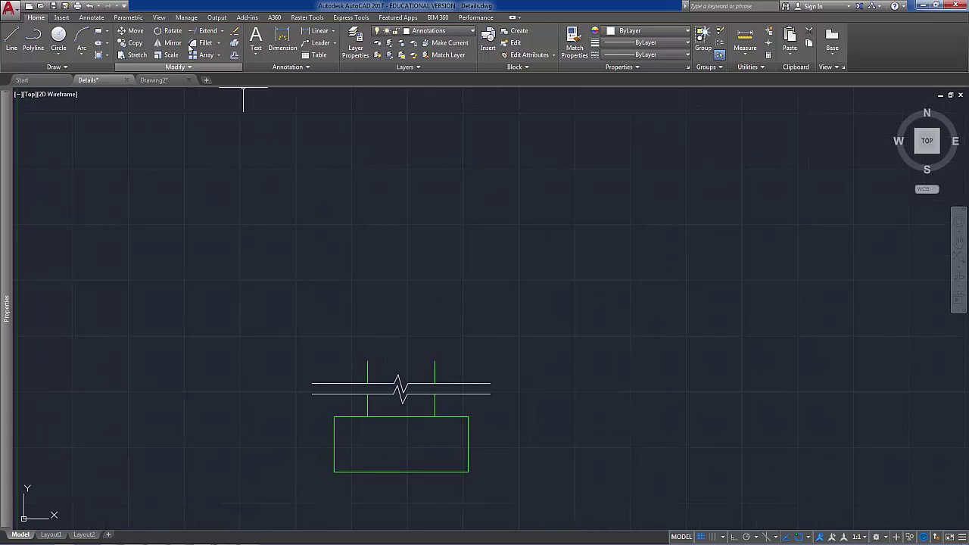
# - Stretch the copied wall lines' tops vertically upward with Ortho on
pyautogui.click(135, 54)
pyautogui.scroll(4, 447, 367)
pyautogui.click(443, 365)
pyautogui.click(212, 309)
pyautogui.press('Return')
pyautogui.scroll(-4, 387, 339)
pyautogui.click(443, 350)
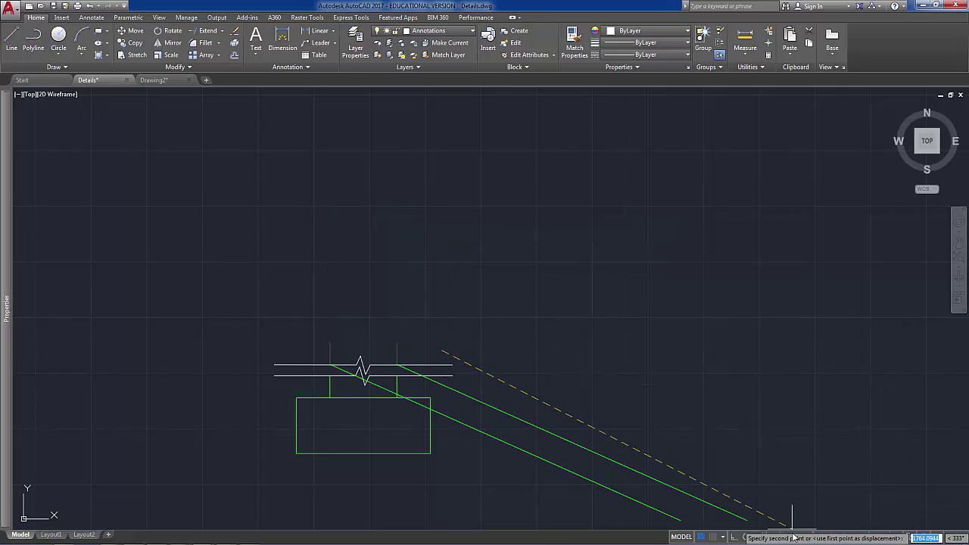
pyautogui.press('F8')
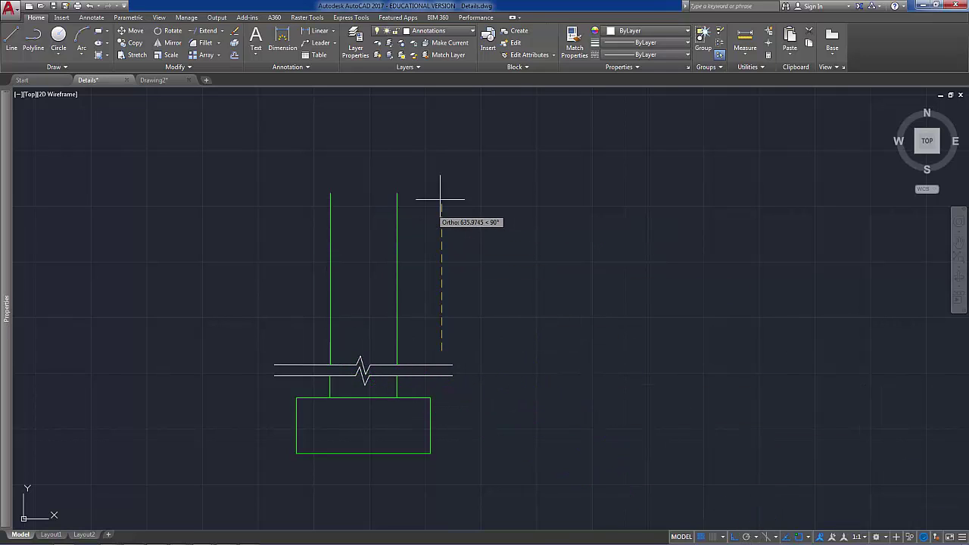
pyautogui.click(447, 155)
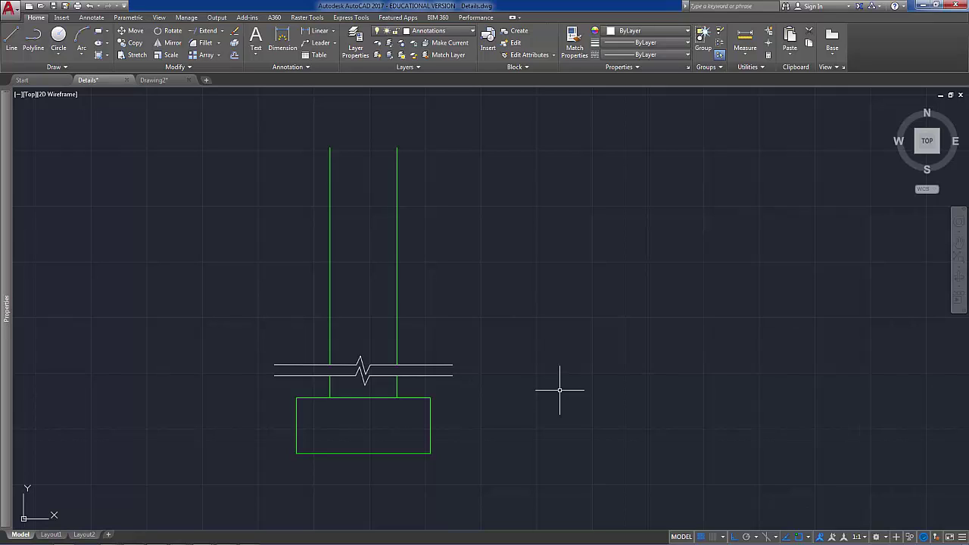
# - Offset the left and right wall lines inward to form two leaves with a cavity
pyautogui.click(234, 54)
pyautogui.click(329, 284)
pyautogui.click(377, 282)
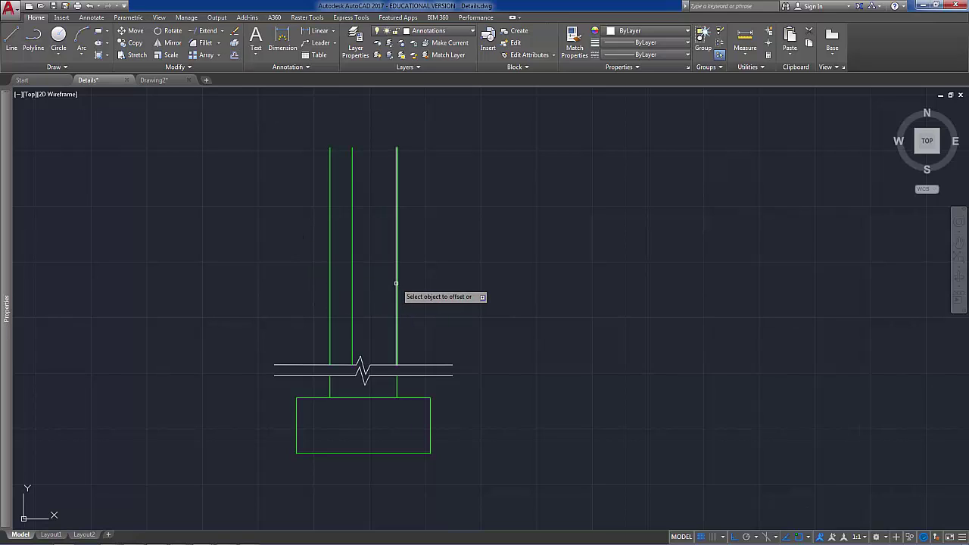
pyautogui.click(397, 282)
pyautogui.click(383, 279)
pyautogui.press('Escape')
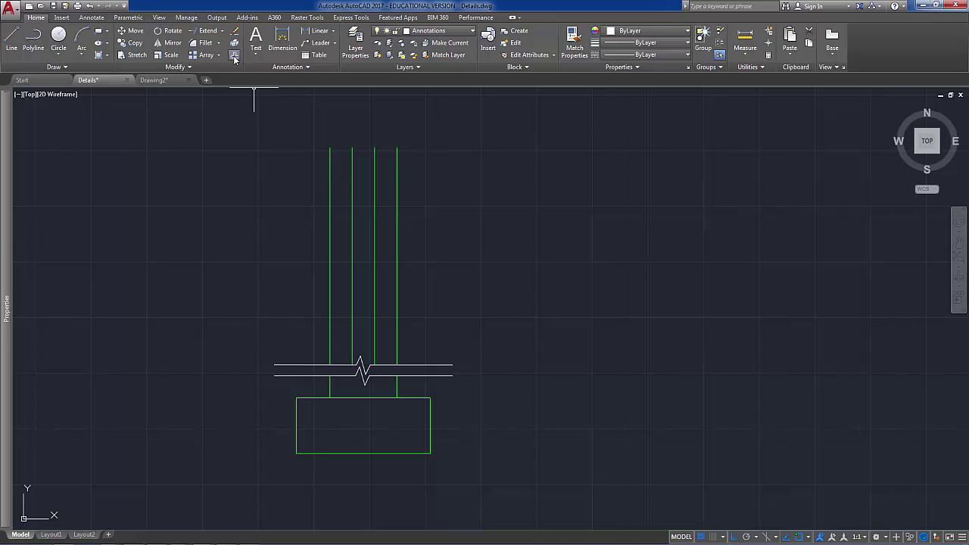
# - Draw a horizontal line from the break-line end across the wall
pyautogui.click(12, 38)
pyautogui.scroll(2, 272, 320)
pyautogui.click(277, 391)
pyautogui.click(641, 391)
# - Offset that line 120 upward, then delete the original long line
pyautogui.click(234, 54)
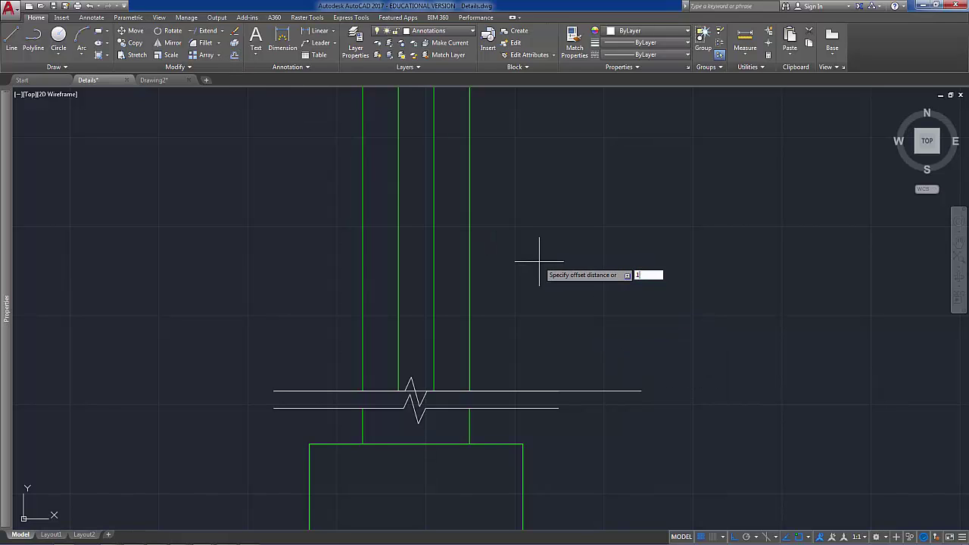
pyautogui.press('Return')
pyautogui.click(635, 391)
pyautogui.click(589, 363)
pyautogui.press('Escape')
pyautogui.click(634, 392)
pyautogui.press('Delete')
# - On the Blockwork layer, draw a line across both wall leaves at the guide line, then erase the guide line
pyautogui.click(472, 32)
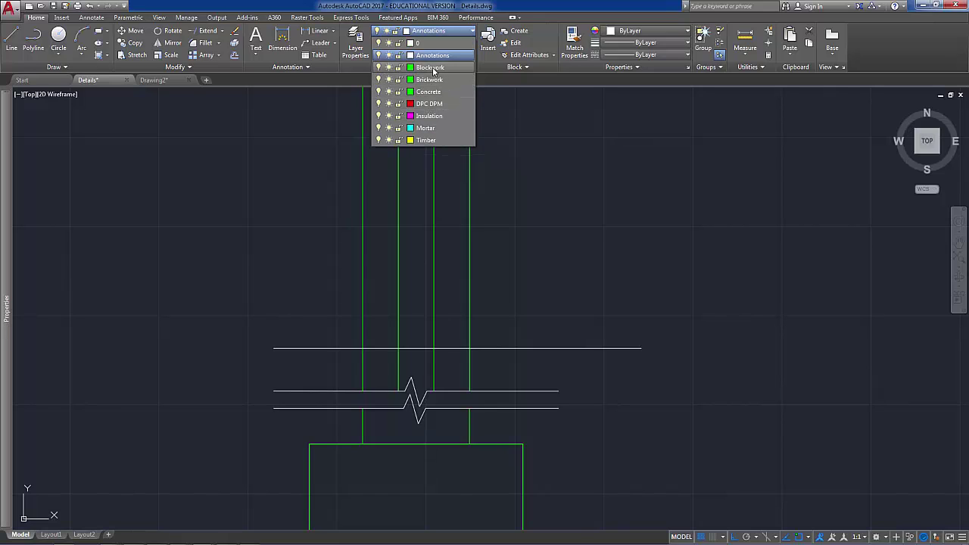
pyautogui.click(432, 69)
pyautogui.click(17, 40)
pyautogui.click(398, 349)
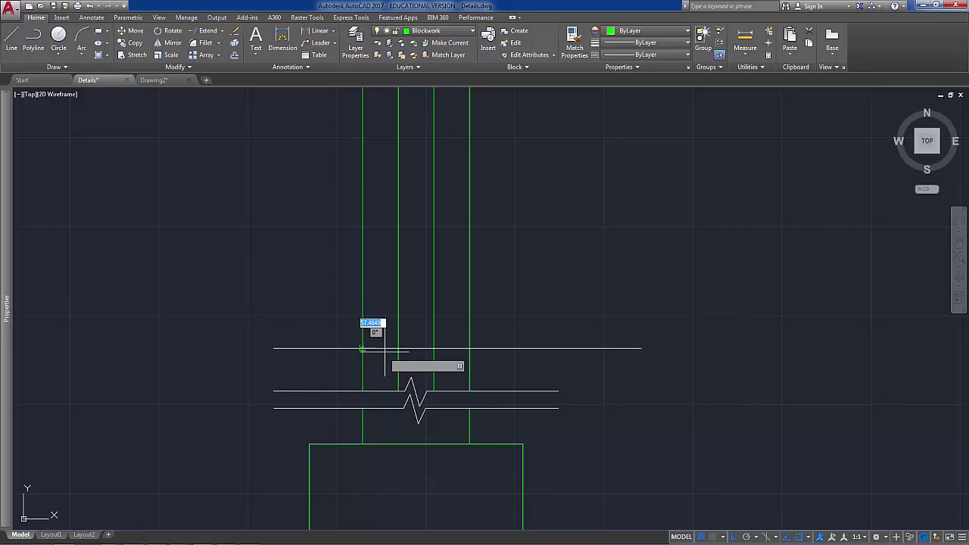
pyautogui.click(433, 348)
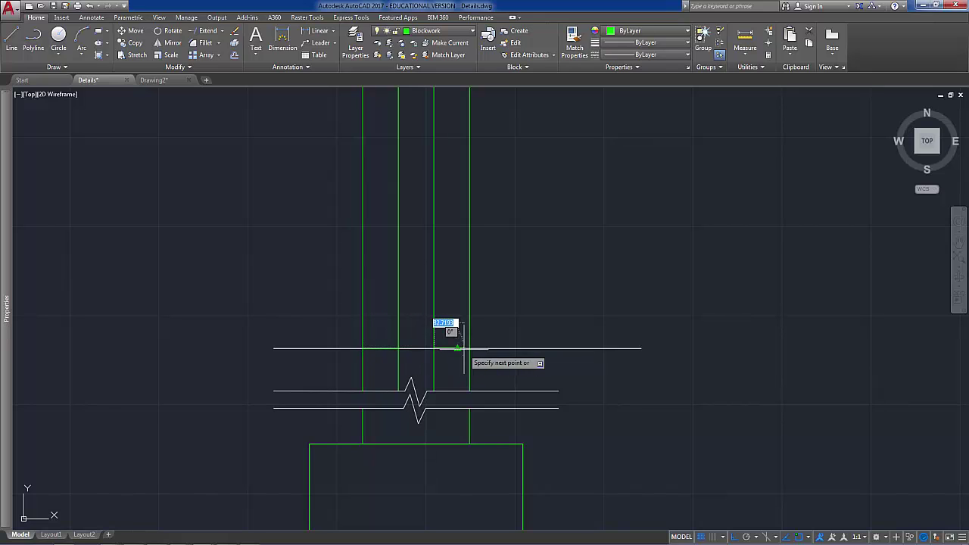
pyautogui.click(470, 349)
pyautogui.press('Return')
pyautogui.click(531, 348)
pyautogui.press('Delete')
# - Offset the short line in each leaf to a copy just above it
pyautogui.click(235, 56)
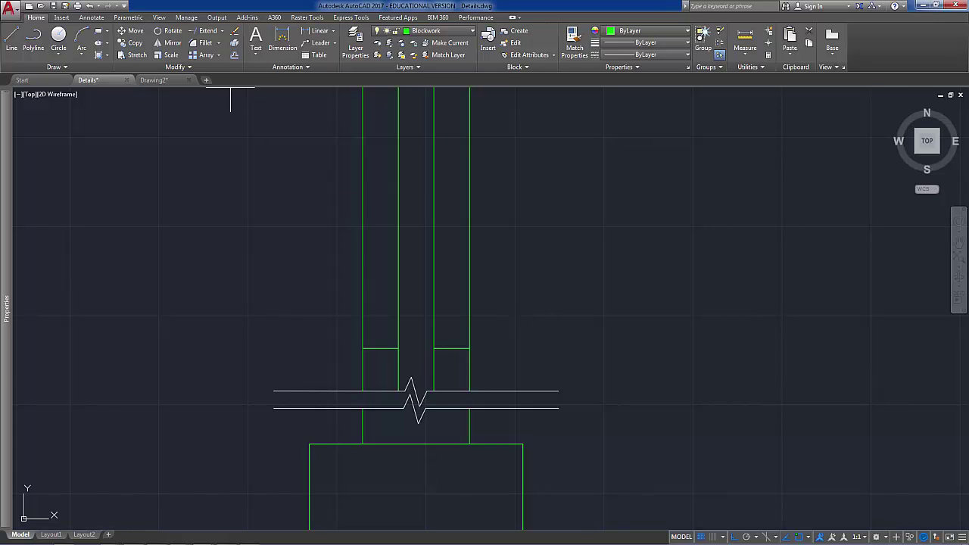
pyautogui.scroll(2, 451, 347)
pyautogui.click(454, 353)
pyautogui.click(436, 337)
pyautogui.click(345, 353)
pyautogui.click(346, 318)
pyautogui.press('Escape')
pyautogui.scroll(-2, 353, 258)
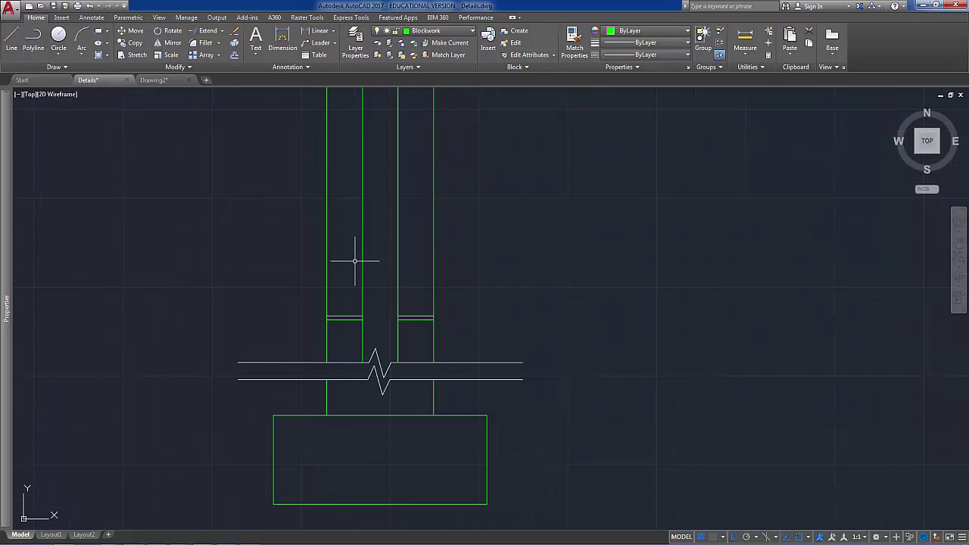
pyautogui.moveTo(452, 273); pyautogui.dragTo(426, 324, button='middle')
# - Put the selected short line onto the Brickwork layer
pyautogui.click(474, 36)
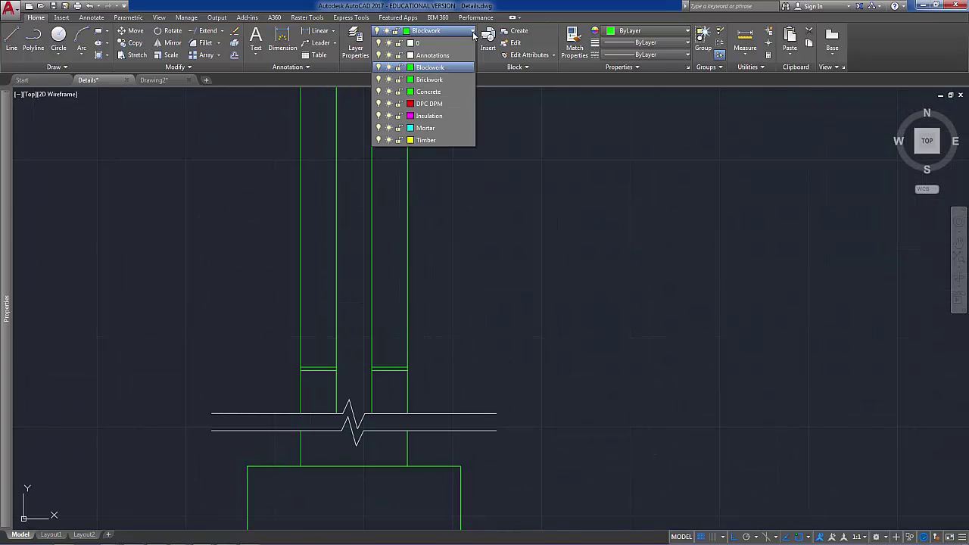
pyautogui.click(452, 80)
pyautogui.scroll(2, 420, 348)
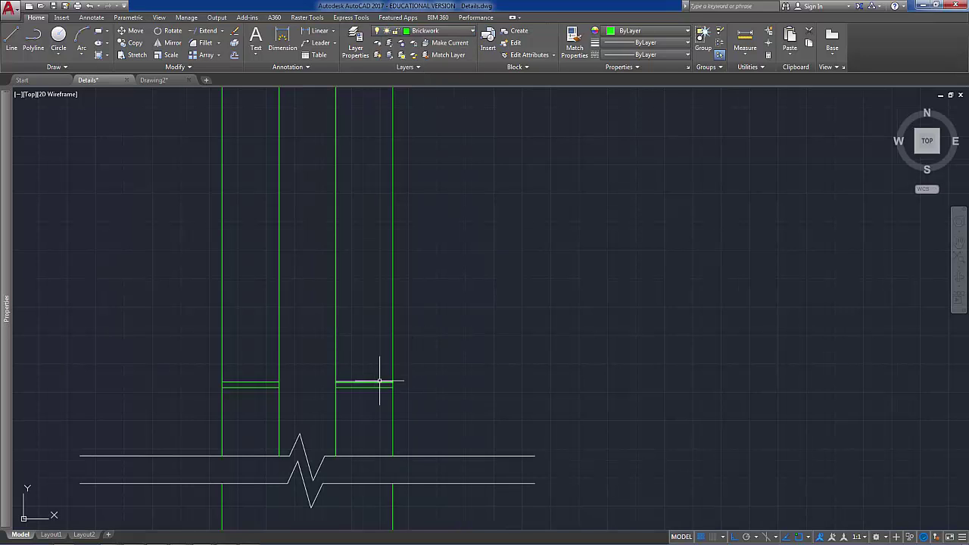
pyautogui.click(462, 31)
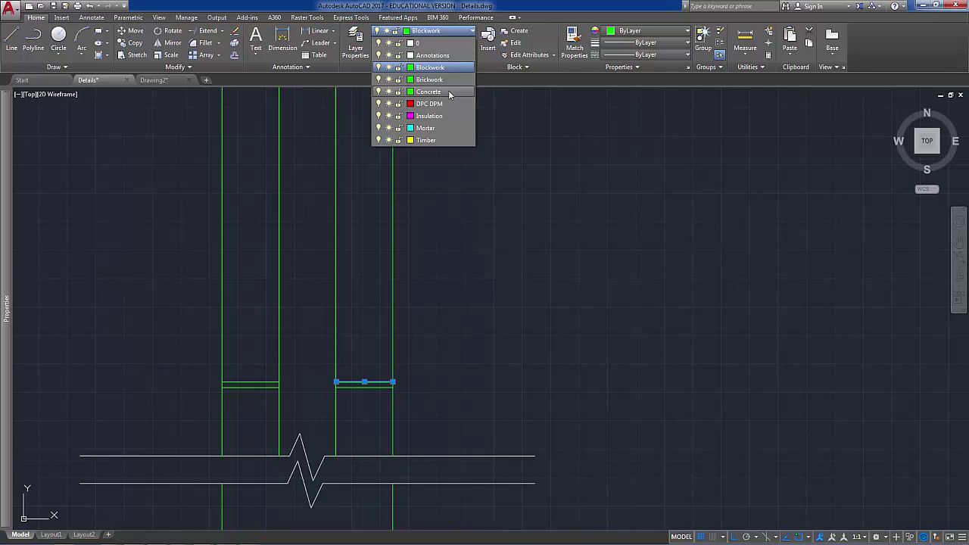
pyautogui.click(430, 79)
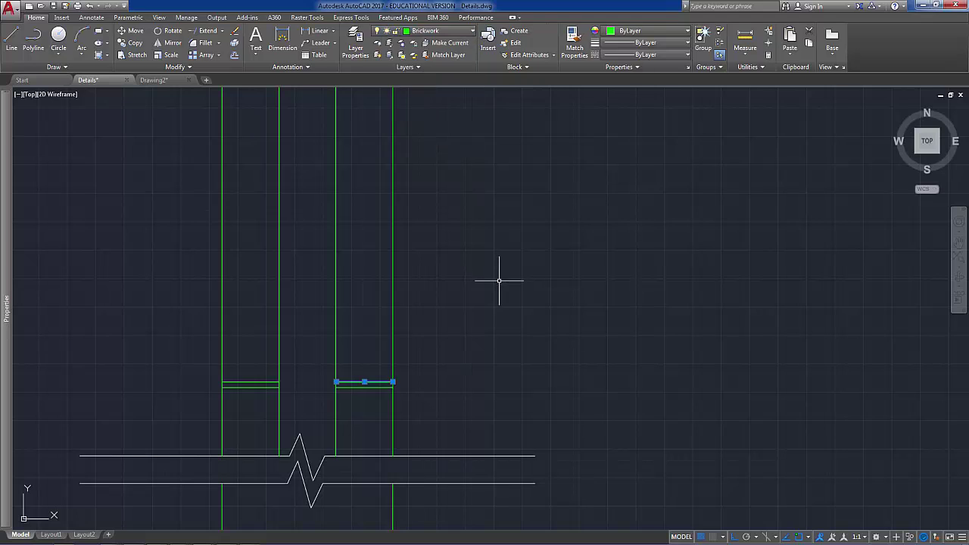
# - Change the Brickwork layer colour to blue in Layer Properties
pyautogui.click(471, 31)
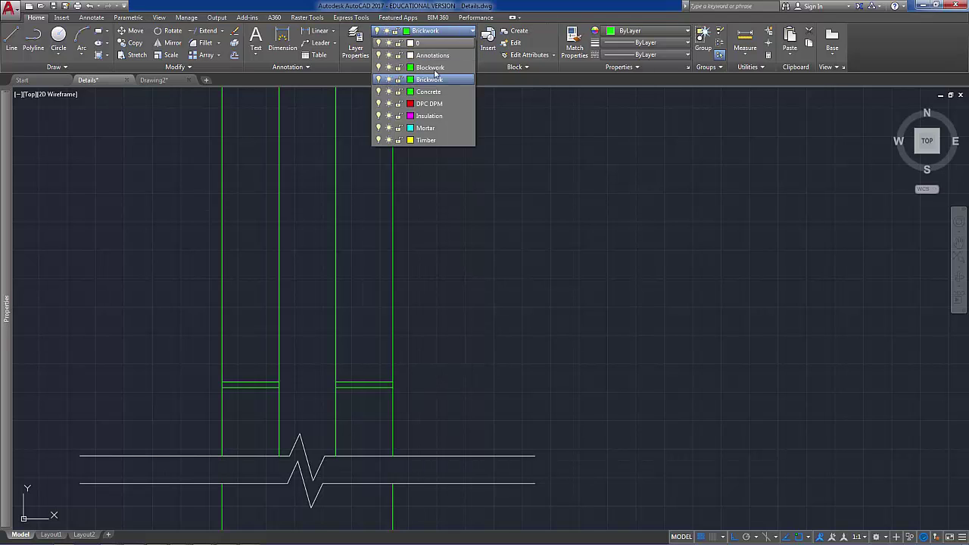
pyautogui.click(356, 43)
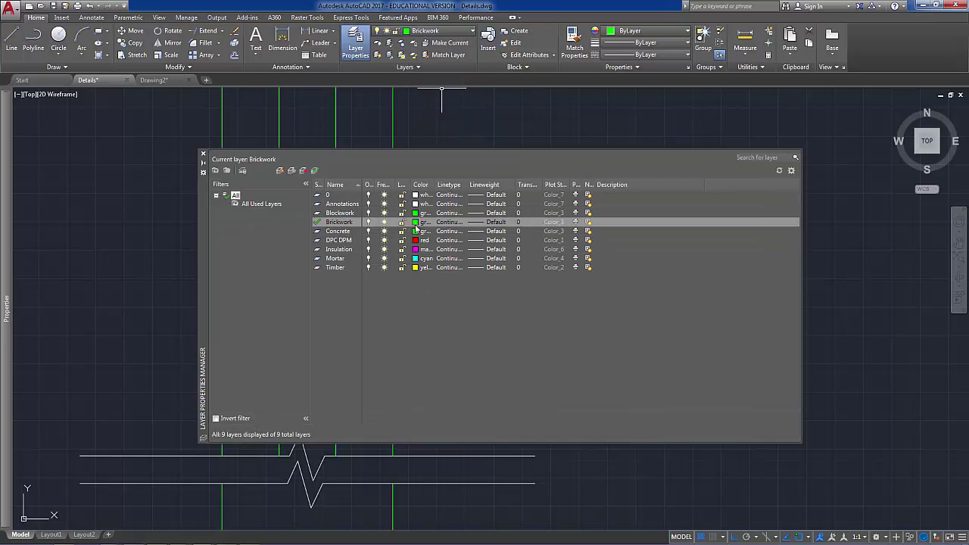
pyautogui.click(416, 222)
pyautogui.click(443, 299)
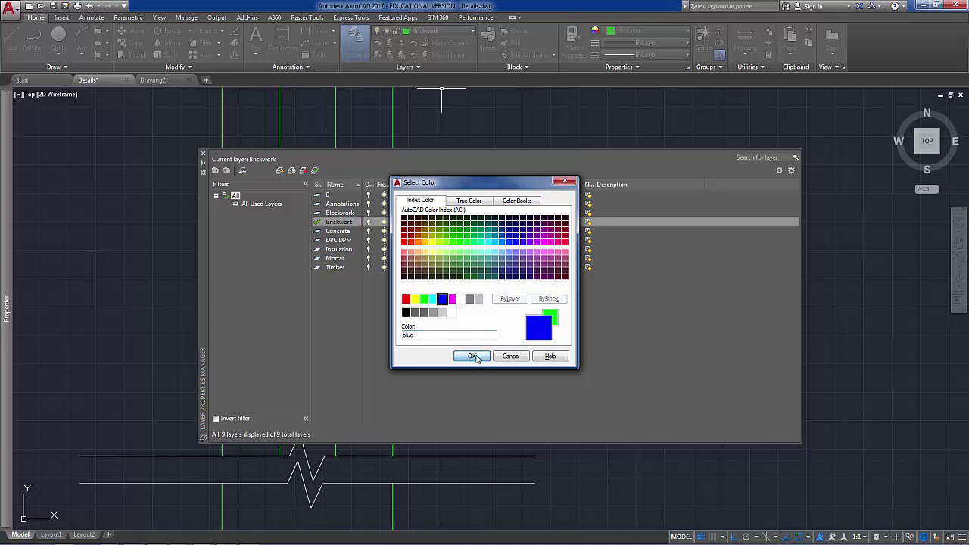
pyautogui.click(473, 357)
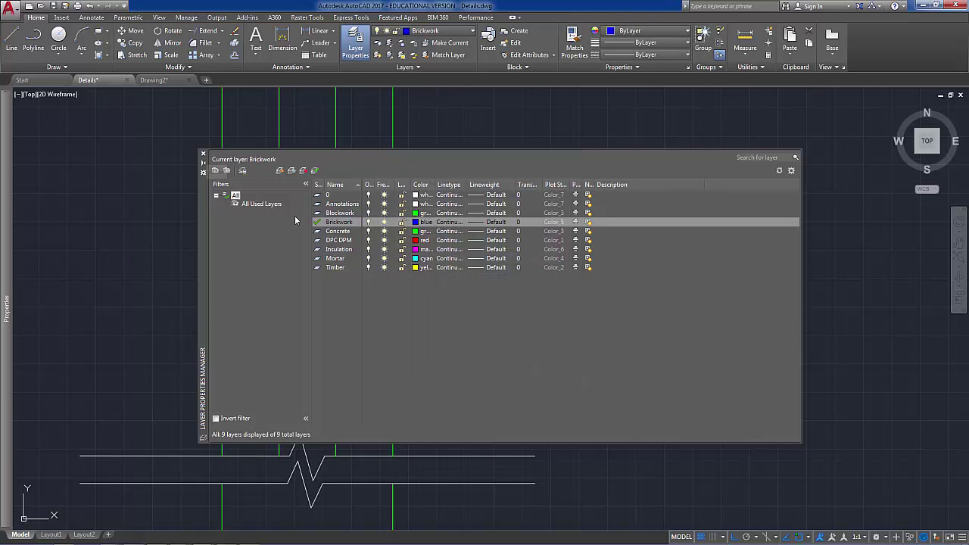
pyautogui.click(204, 155)
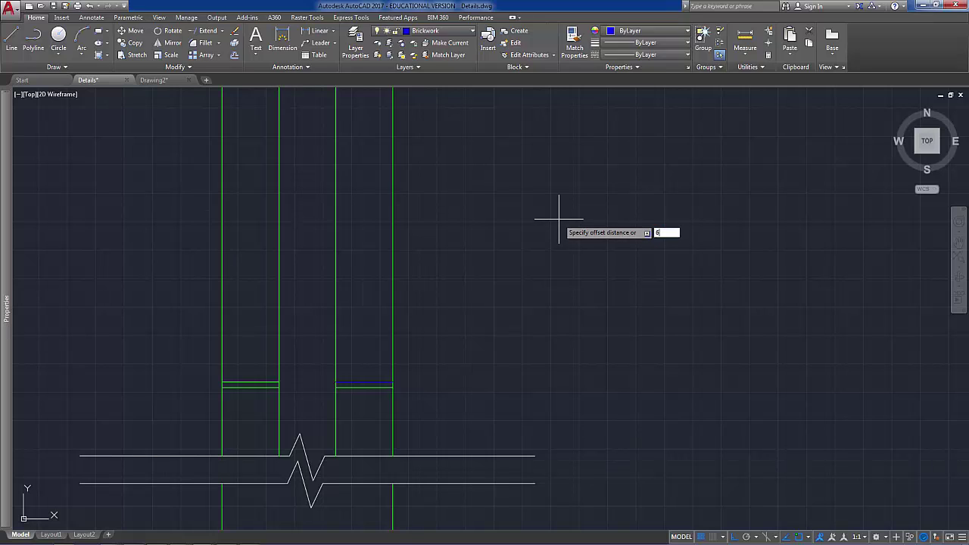
# - Offset the blue joint line 65 upward
pyautogui.press('Return')
pyautogui.click(381, 384)
pyautogui.click(373, 311)
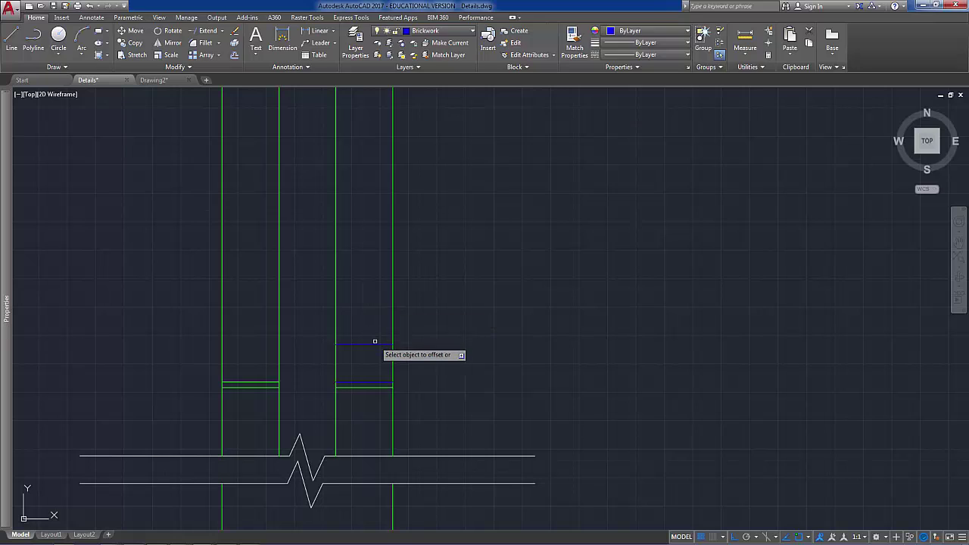
pyautogui.click(376, 345)
# - Copy the new blue joint line upward at 65 and 150
pyautogui.press('Escape')
pyautogui.click(377, 342)
pyautogui.click(130, 43)
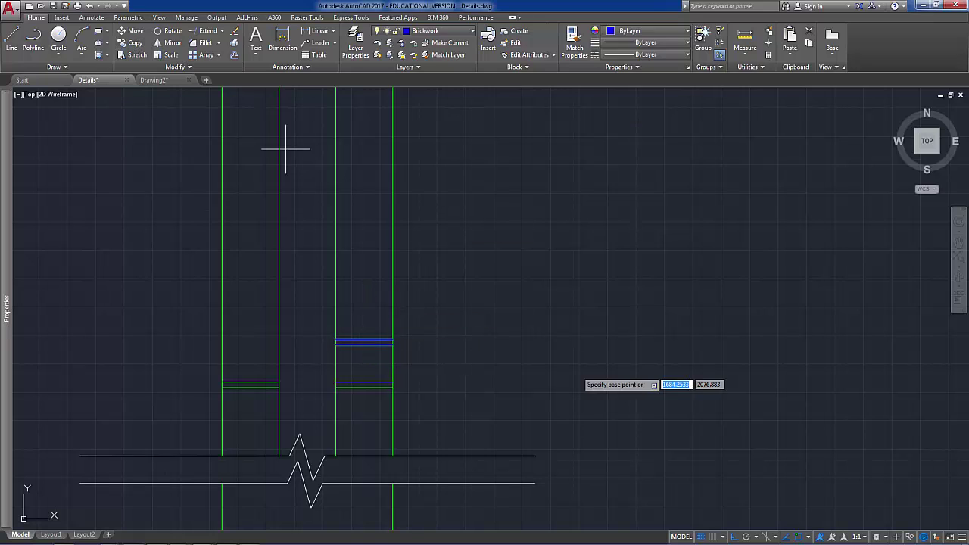
pyautogui.scroll(-2, 505, 378)
pyautogui.click(503, 374)
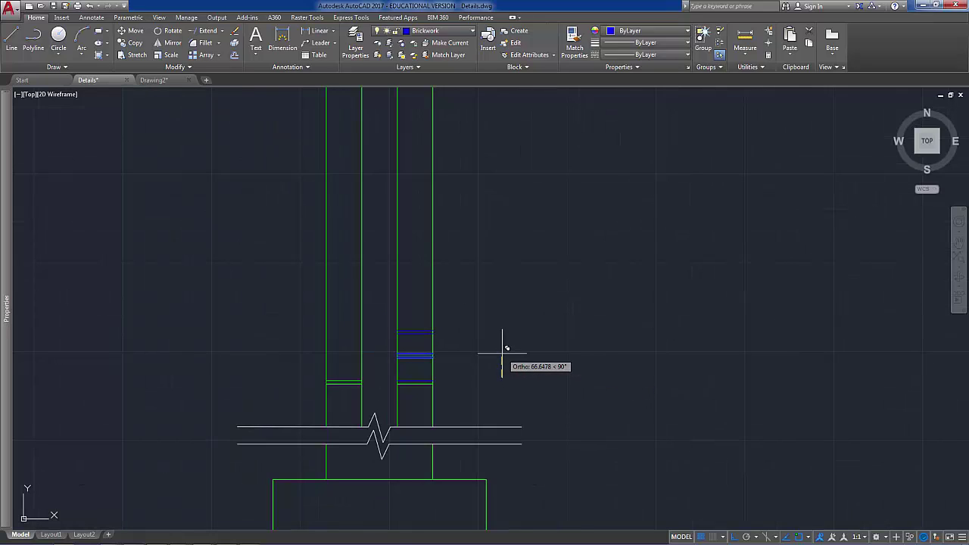
pyautogui.write('65')
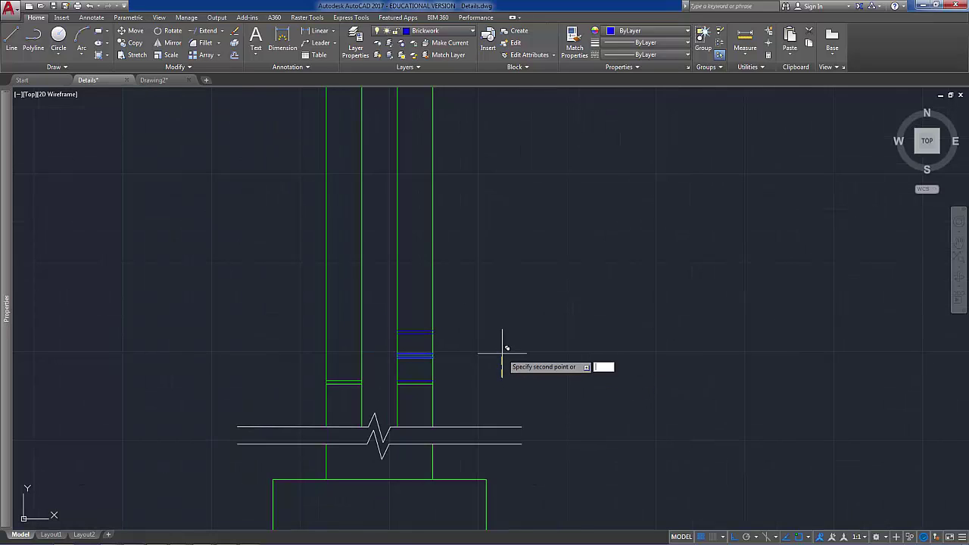
pyautogui.press('Return')
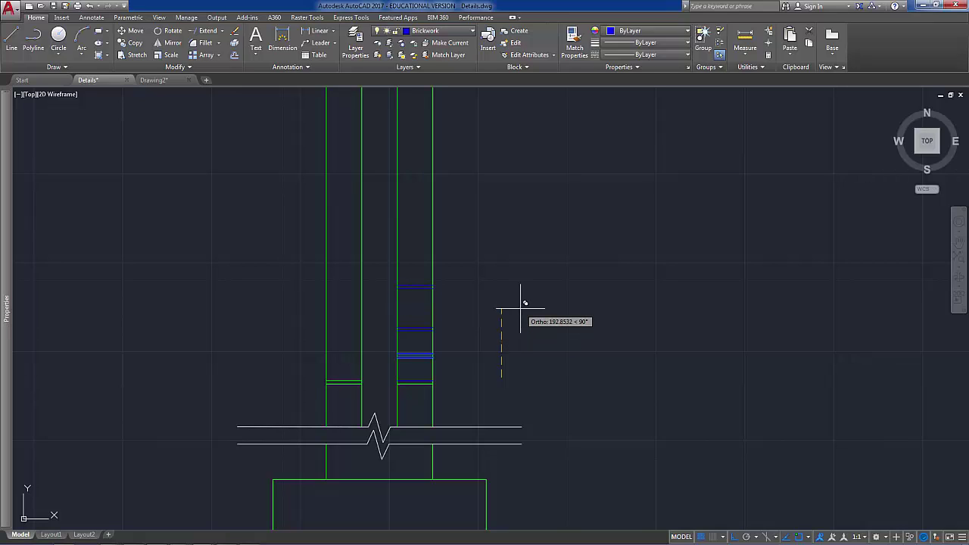
pyautogui.write('1')
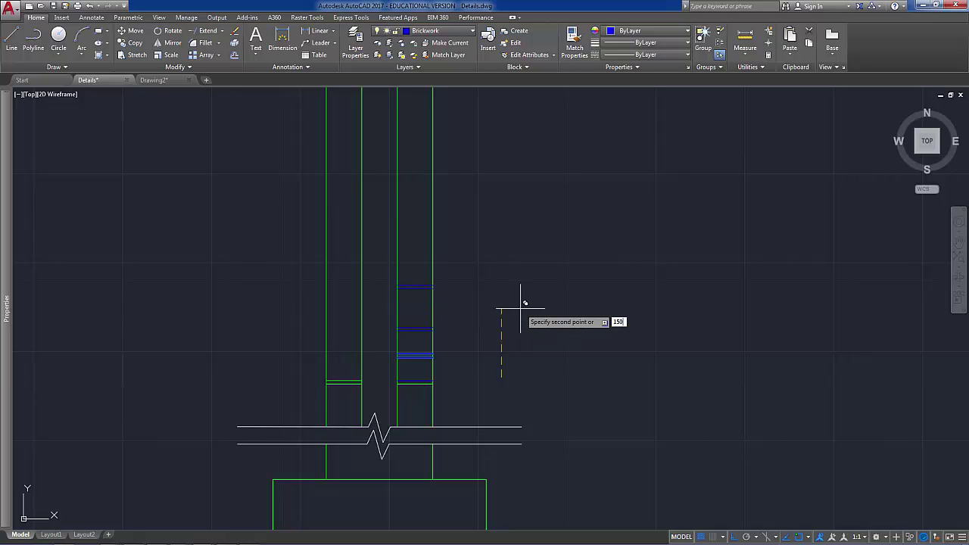
pyautogui.write('50')
pyautogui.press('Return')
pyautogui.press('Return')
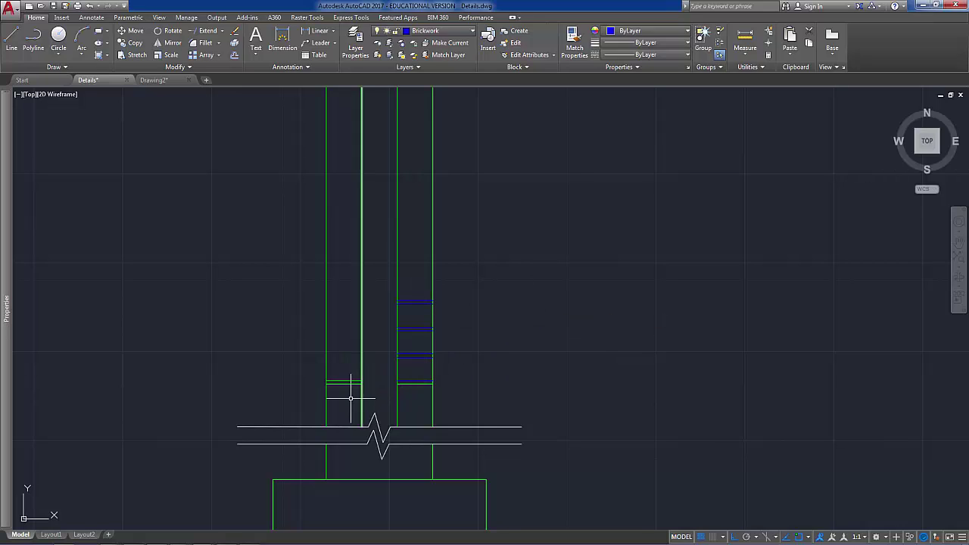
# - Copy the green blockwork joint line 225 higher to add another course line
pyautogui.click(342, 382)
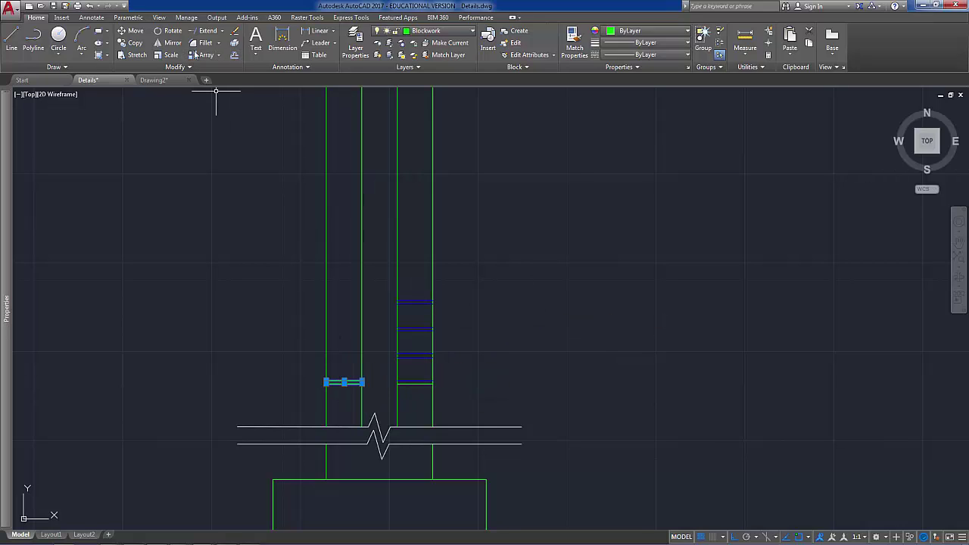
pyautogui.write('co')
pyautogui.press('Return')
pyautogui.click(567, 372)
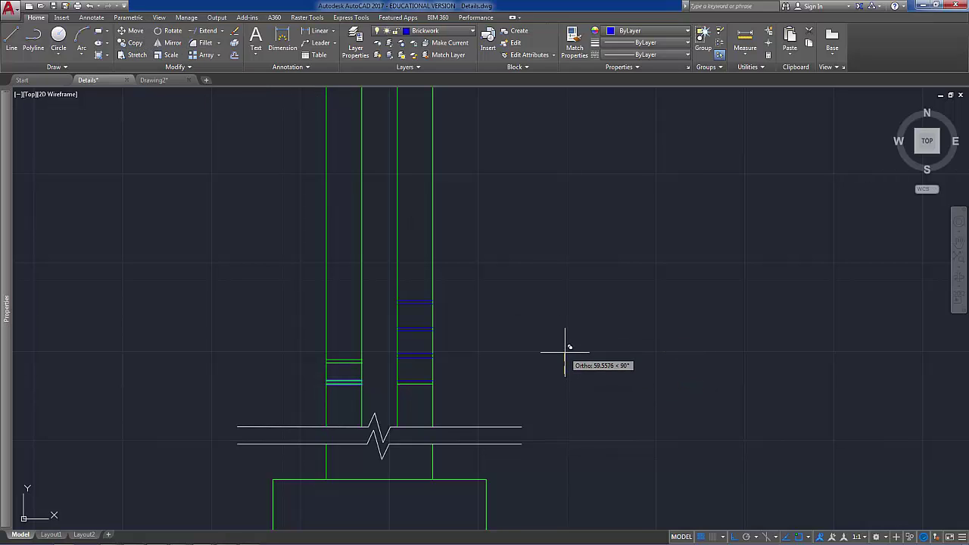
pyautogui.write('22')
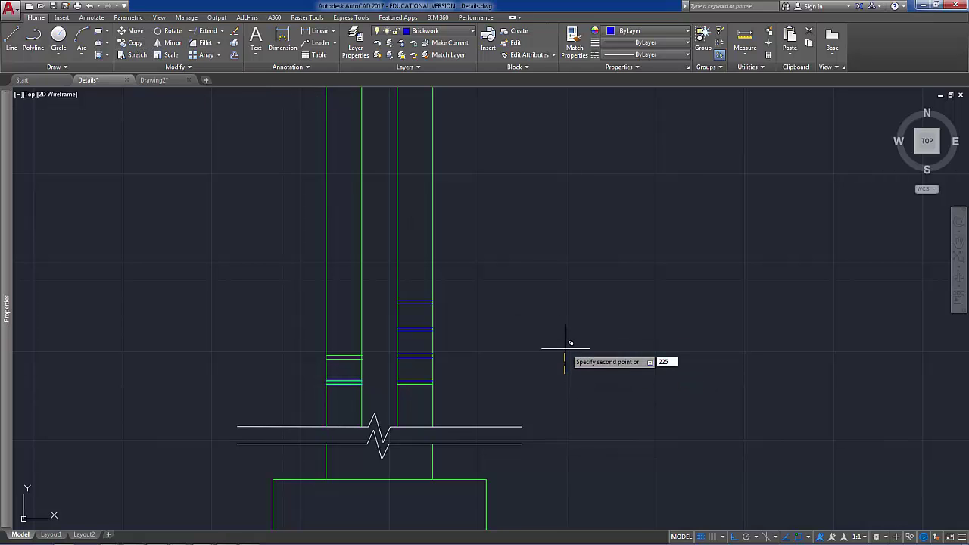
pyautogui.write('5')
pyautogui.press('Return')
pyautogui.press('Escape')
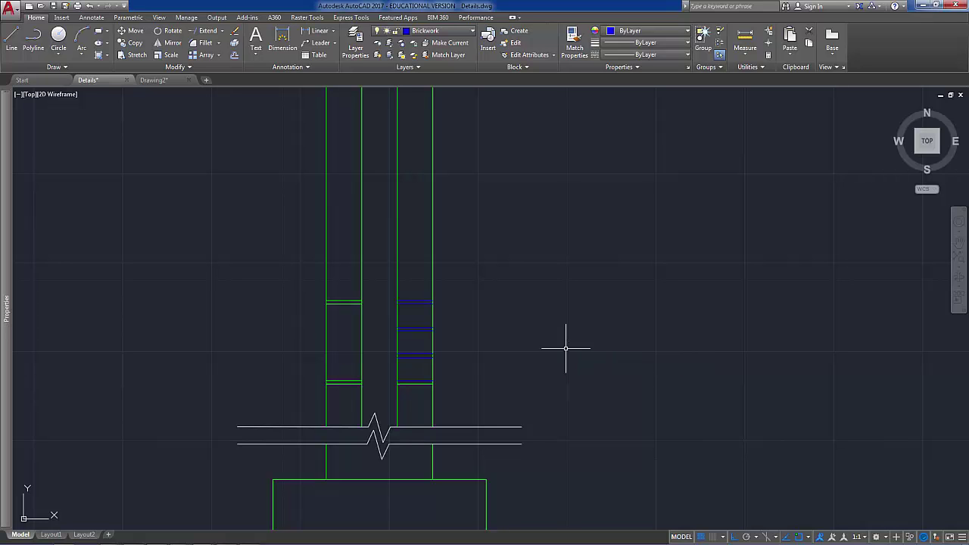
pyautogui.scroll(-2, 555, 325)
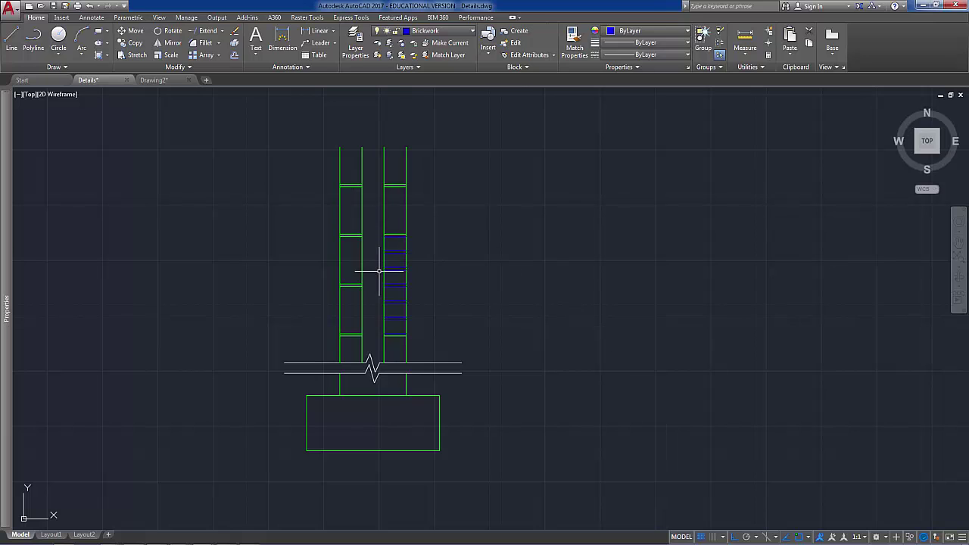
pyautogui.moveTo(379, 270); pyautogui.dragTo(413, 293, button='middle')
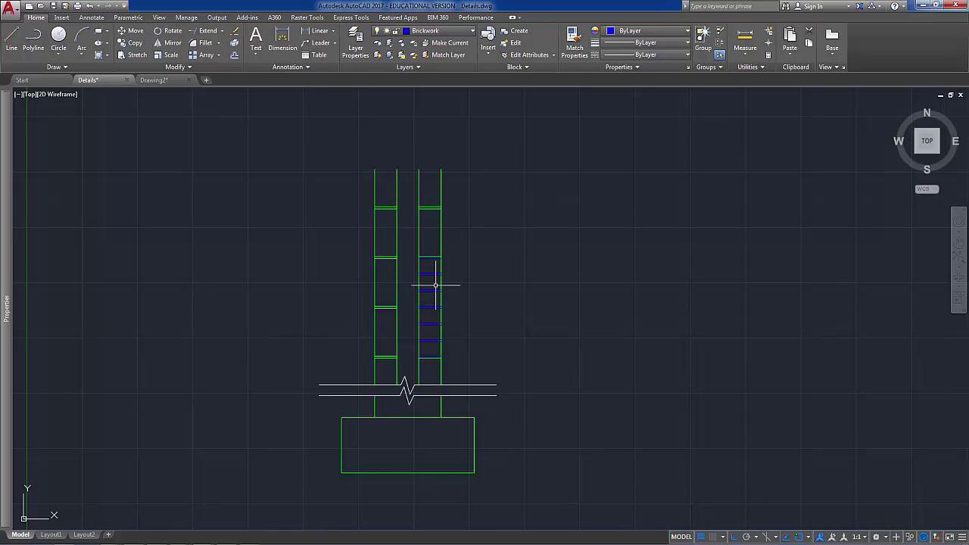
pyautogui.scroll(2, 431, 319)
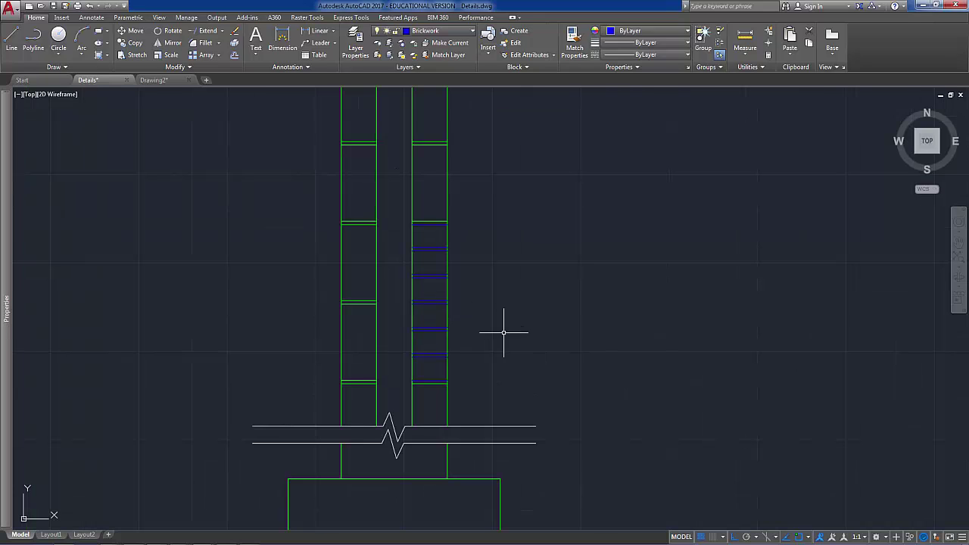
pyautogui.click(17, 47)
# - Draw a blue horizontal line from the brick leaf's outer edge out to the right of the wall
pyautogui.scroll(2, 475, 310)
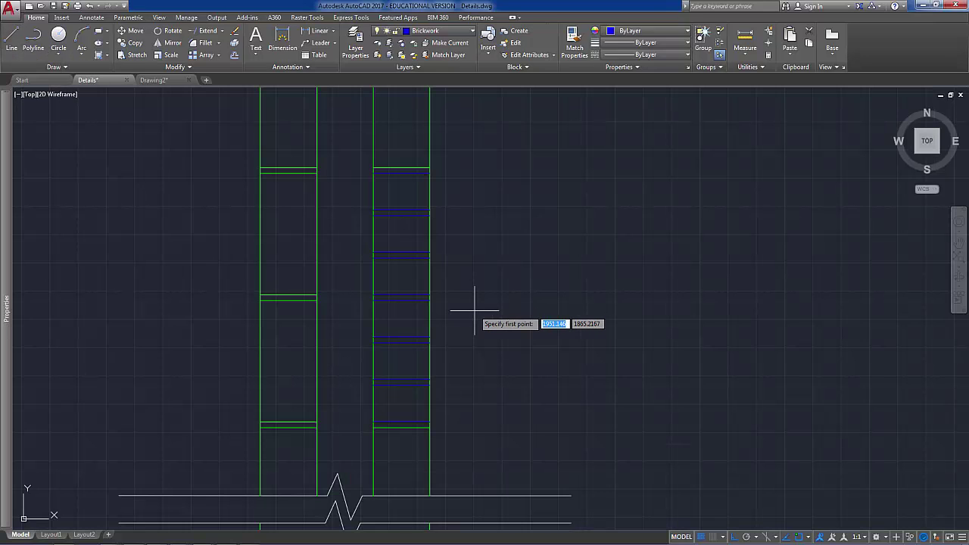
pyautogui.click(429, 301)
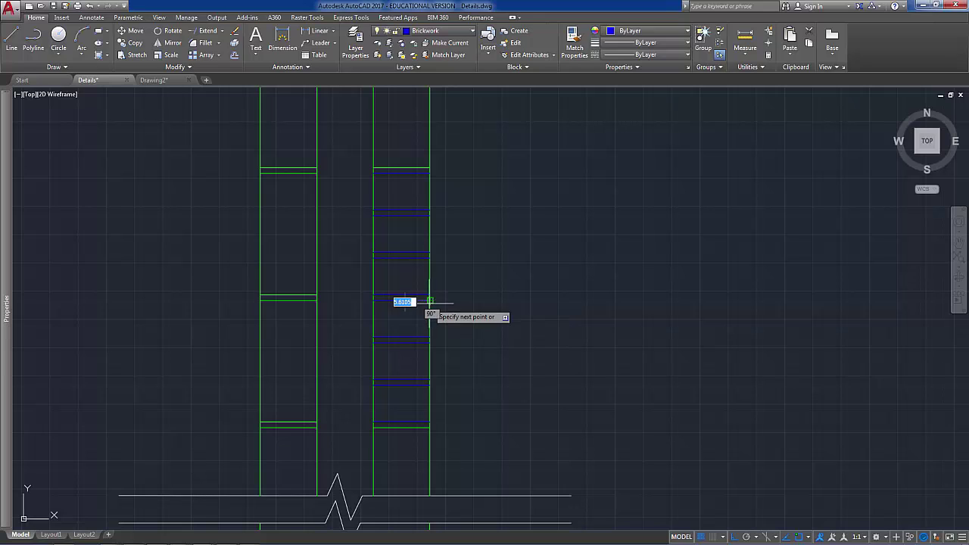
pyautogui.scroll(-1, 433, 303)
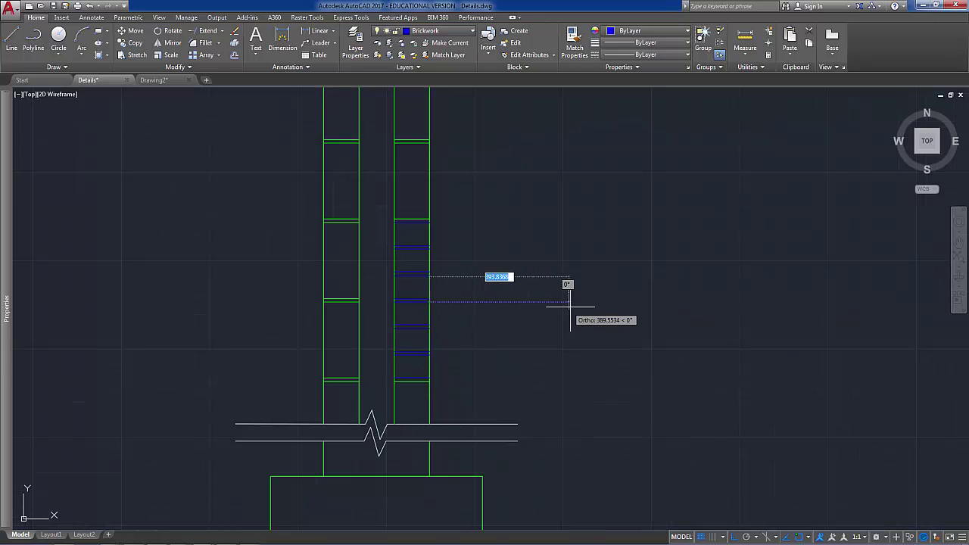
pyautogui.click(603, 305)
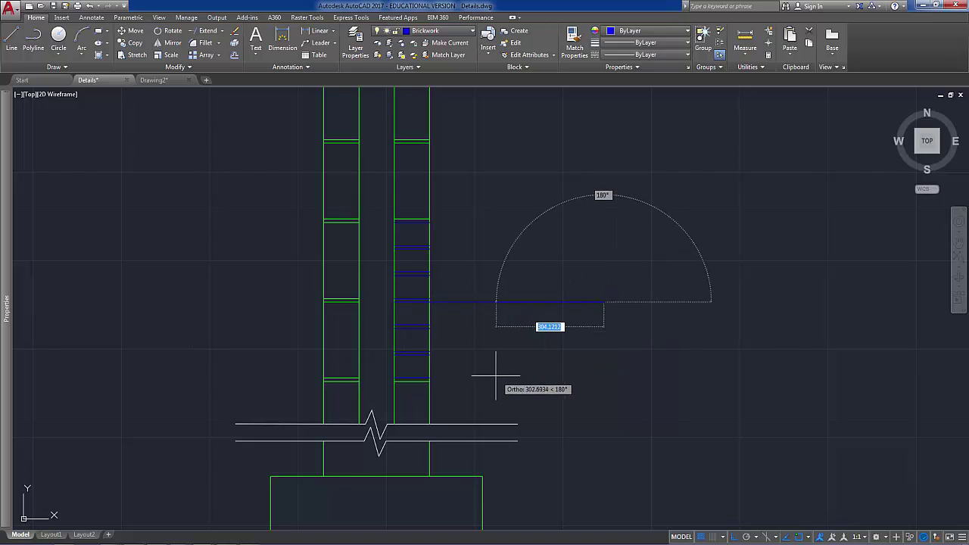
pyautogui.press('Escape')
pyautogui.scroll(-1, 492, 373)
pyautogui.moveTo(492, 372); pyautogui.dragTo(409, 346, button='middle')
# - On the Annotations layer, draw a 210 by 297 rectangle beside the wall
pyautogui.click(472, 31)
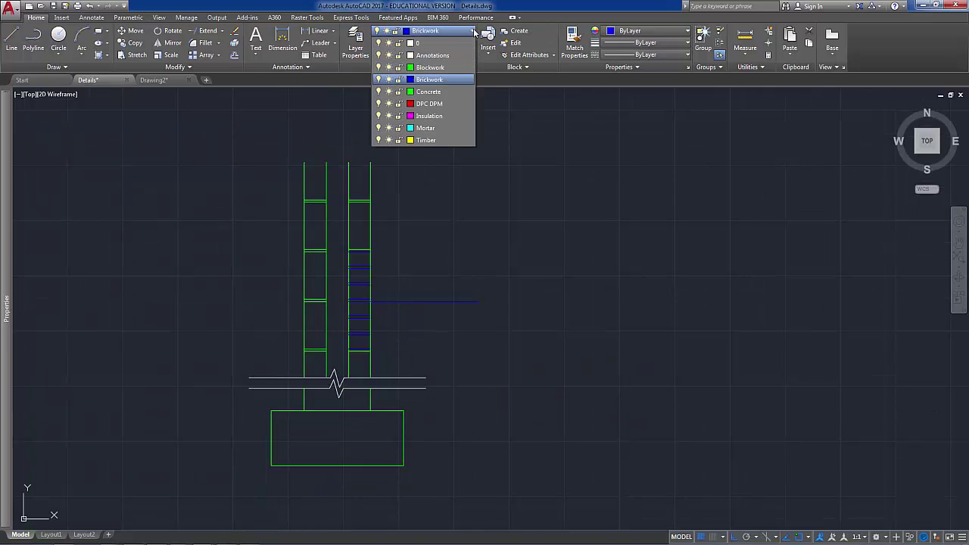
pyautogui.click(433, 55)
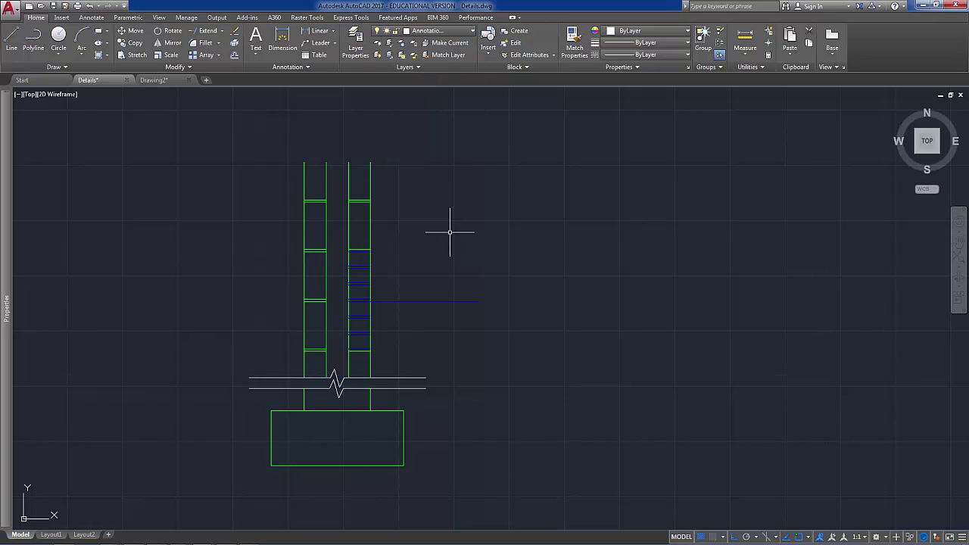
pyautogui.click(98, 34)
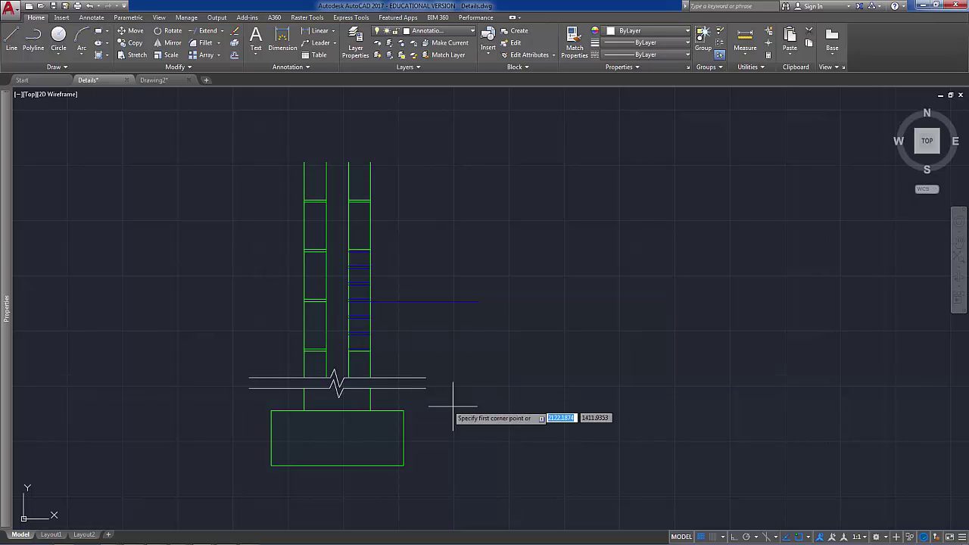
pyautogui.click(548, 388)
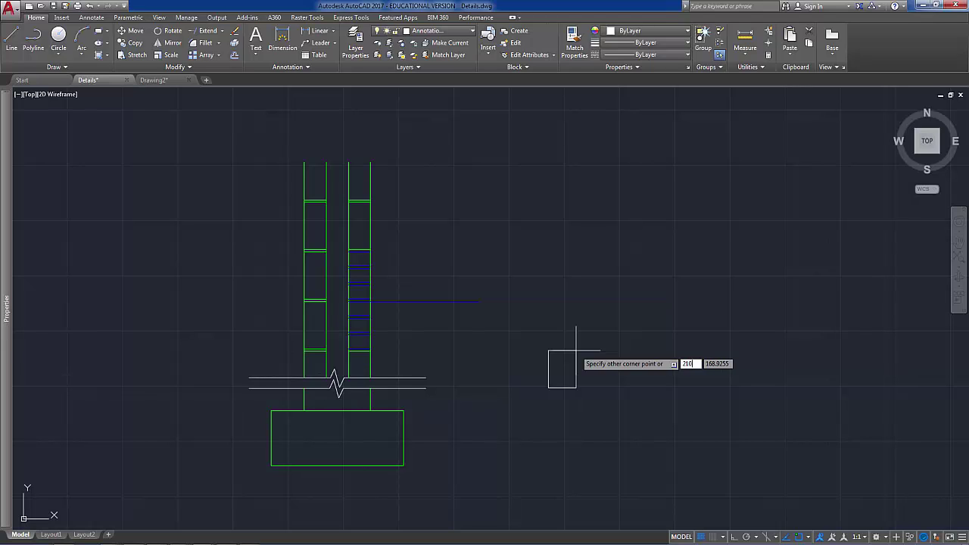
pyautogui.press('Tab')
pyautogui.write('297')
pyautogui.press('Return')
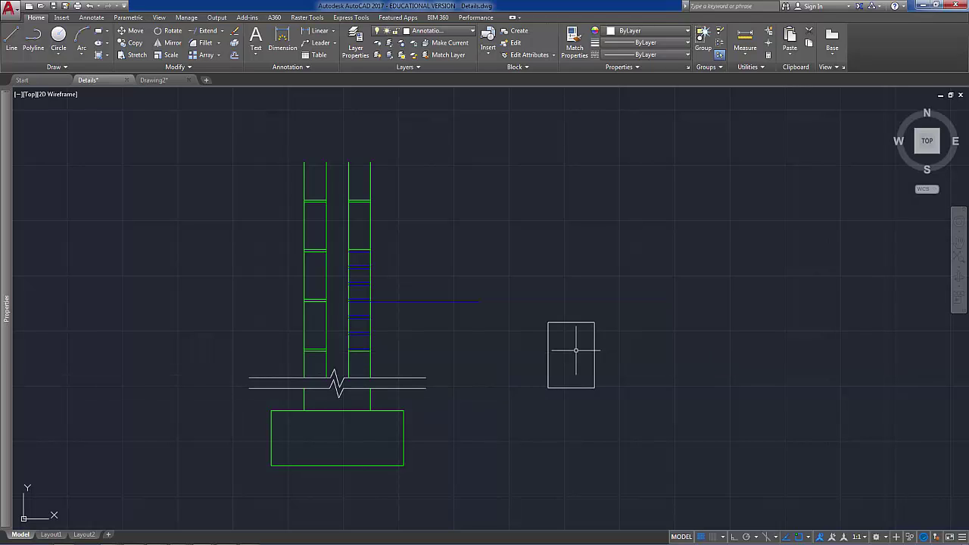
# - Scale the rectangle by a factor of 5 from its lower-left corner
pyautogui.click(711, 390)
pyautogui.click(547, 312)
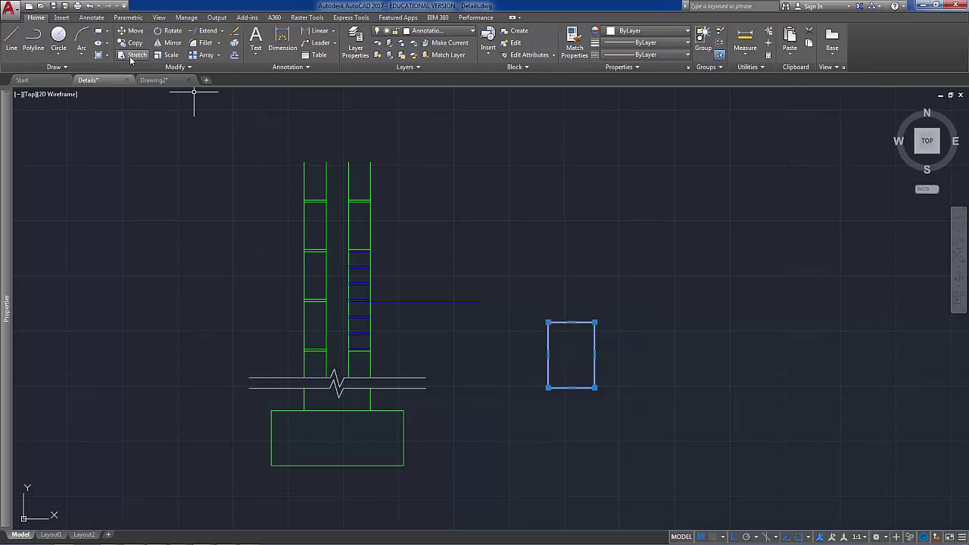
pyautogui.click(169, 54)
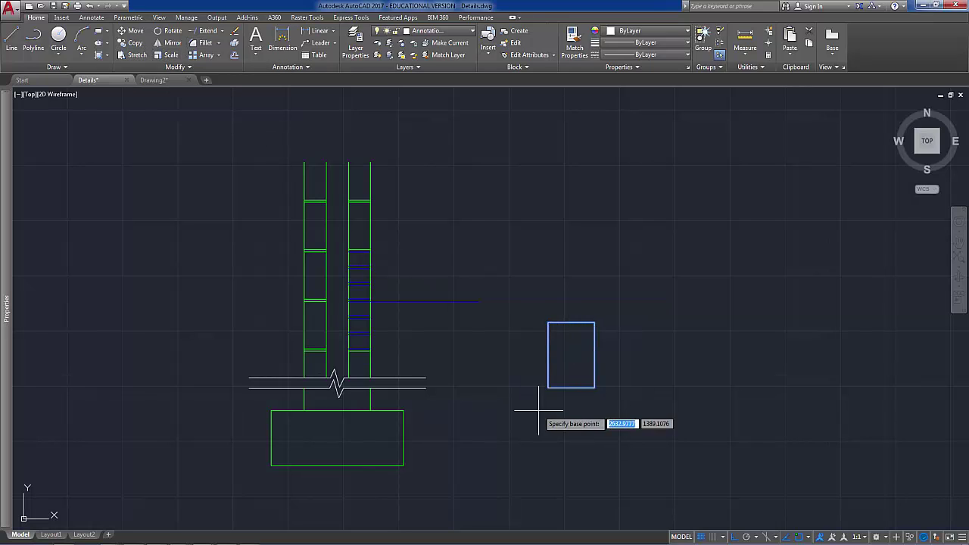
pyautogui.click(548, 388)
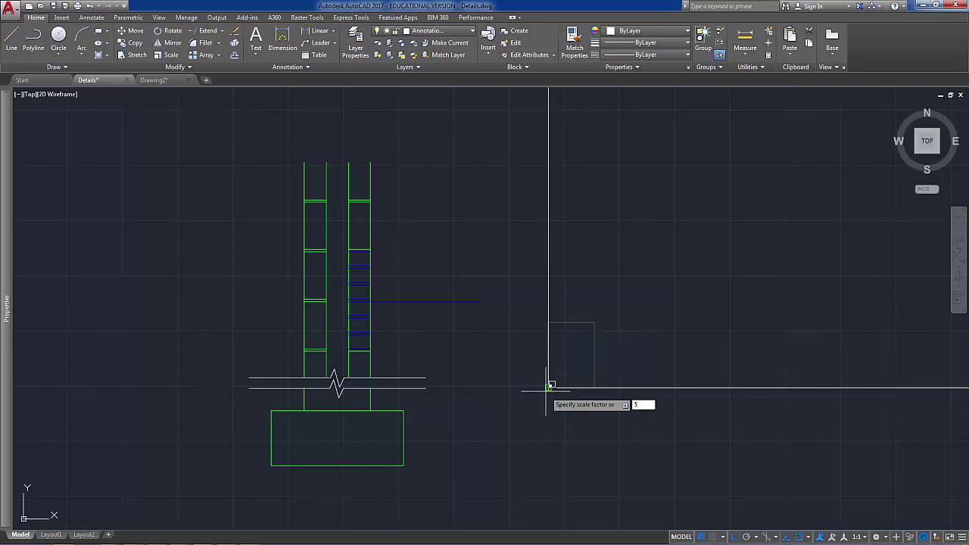
pyautogui.write('5')
pyautogui.press('Return')
pyautogui.scroll(-2, 545, 390)
# - Move the enlarged rectangle by its lower-left corner so it frames the wall and footing
pyautogui.click(568, 368)
pyautogui.click(531, 345)
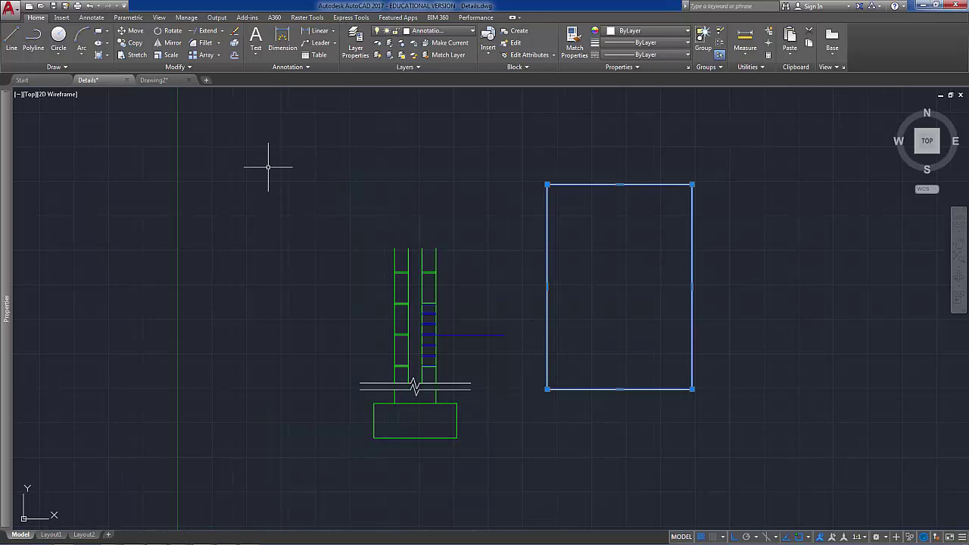
pyautogui.click(133, 31)
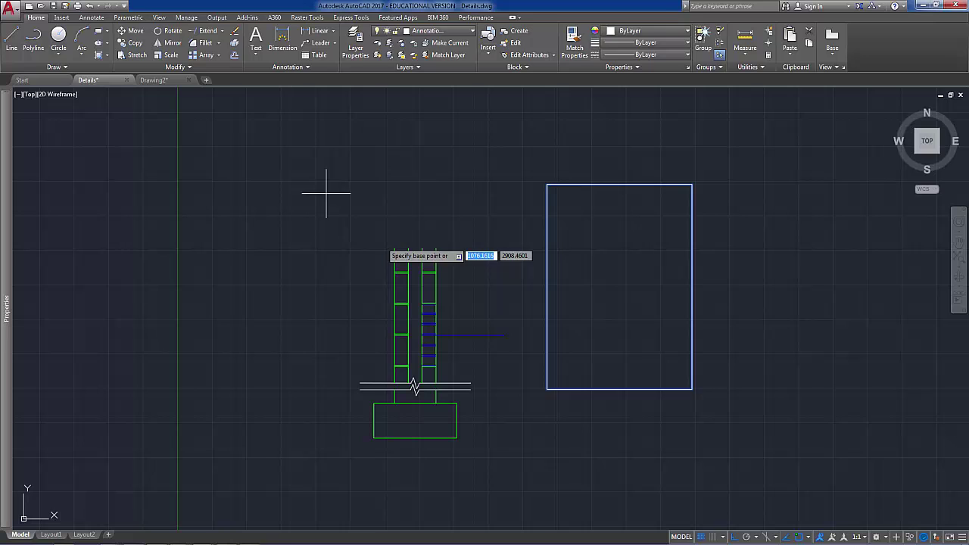
pyautogui.click(546, 388)
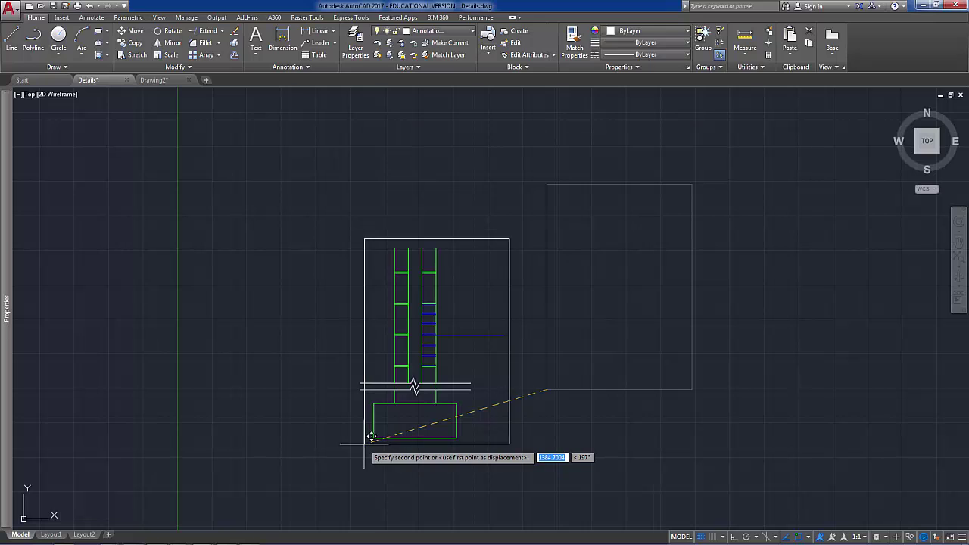
pyautogui.click(371, 437)
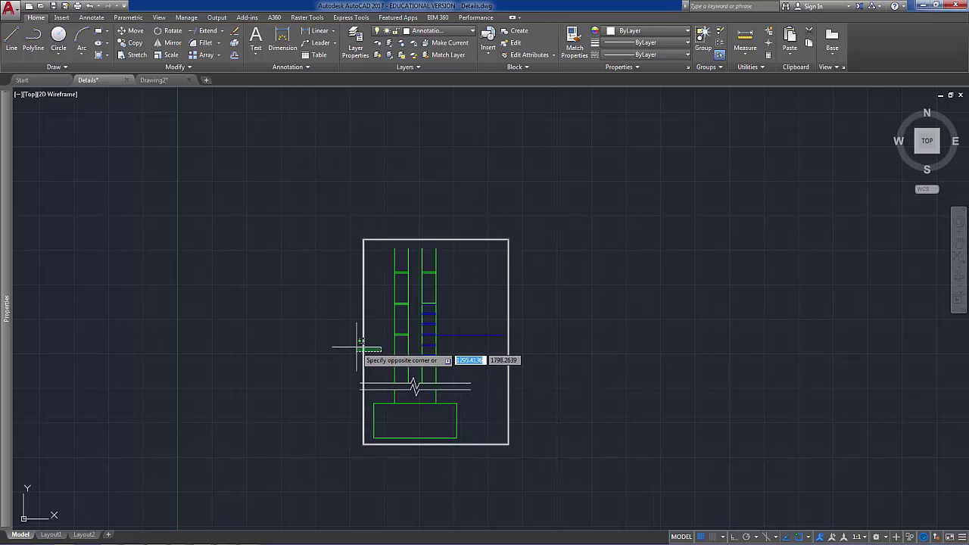
pyautogui.press('Escape')
pyautogui.scroll(2, 390, 391)
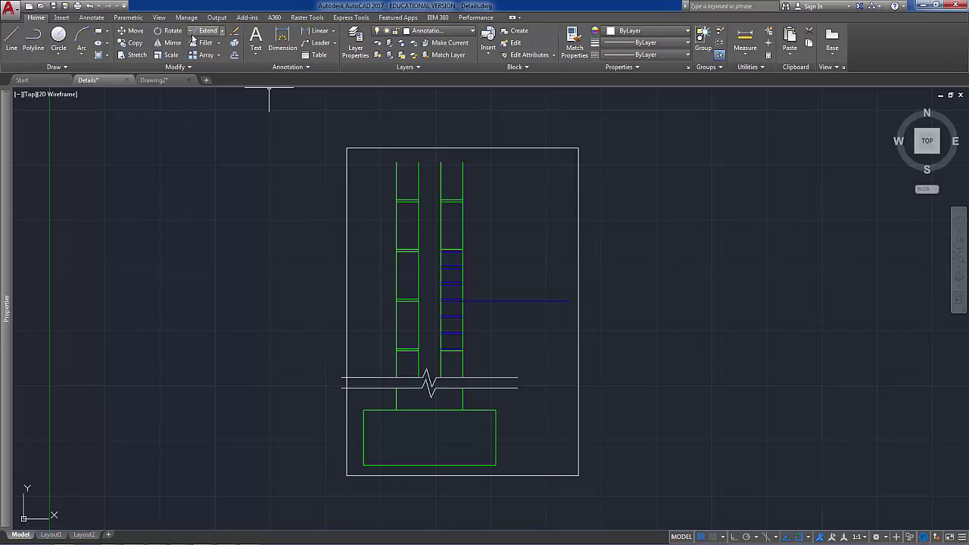
# - Stretch the left ends of both break lines 150 to the right
pyautogui.click(148, 57)
pyautogui.scroll(2, 346, 422)
pyautogui.click(340, 374)
pyautogui.click(328, 320)
pyautogui.press('Return')
pyautogui.click(264, 286)
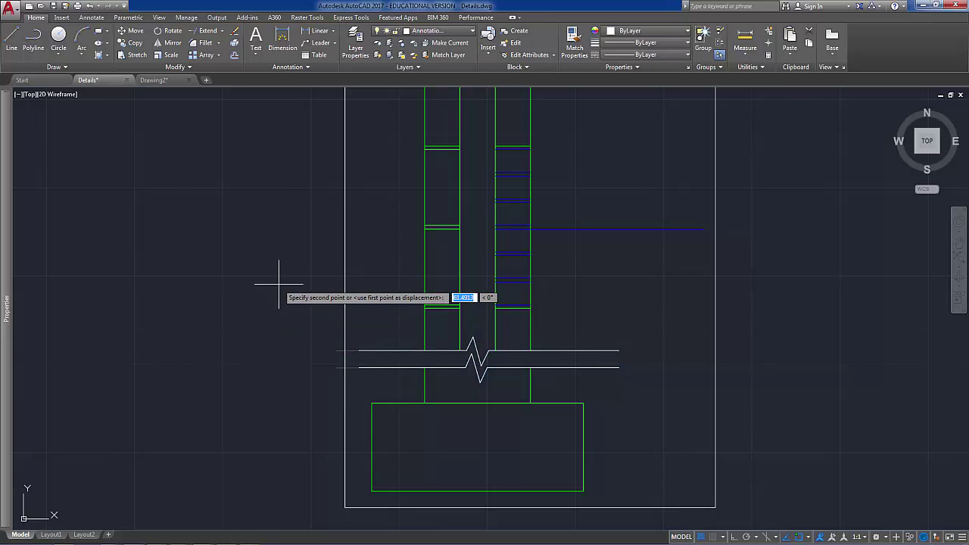
pyautogui.press('Return')
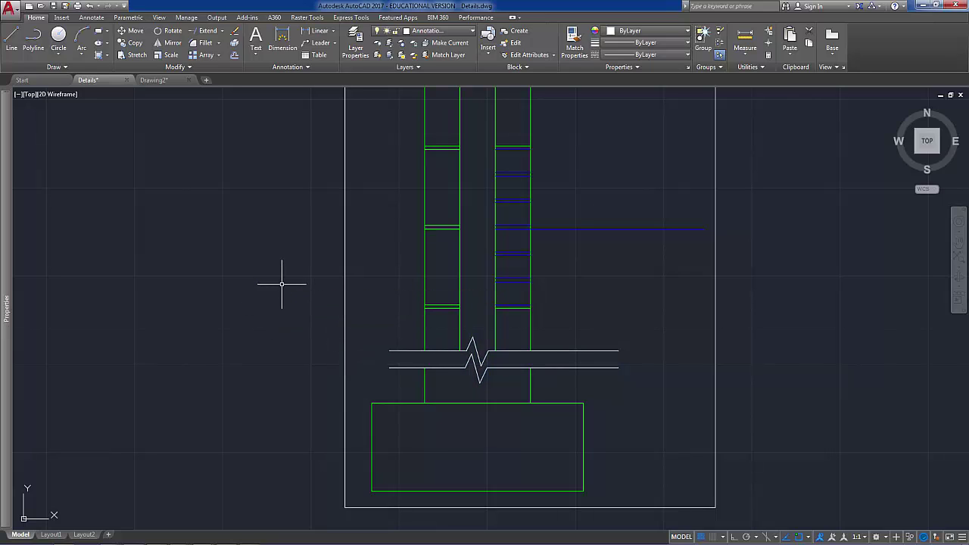
# - Stretch the right ends of both break lines horizontally leftward toward the wall
pyautogui.press('space')
pyautogui.click(658, 399)
pyautogui.click(606, 327)
pyautogui.press('Return')
pyautogui.click(642, 323)
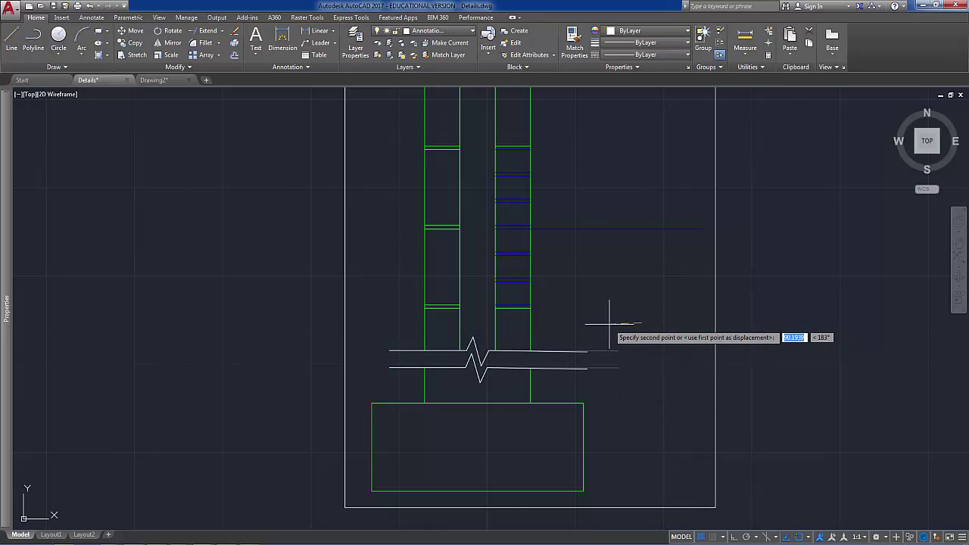
pyautogui.press('F8')
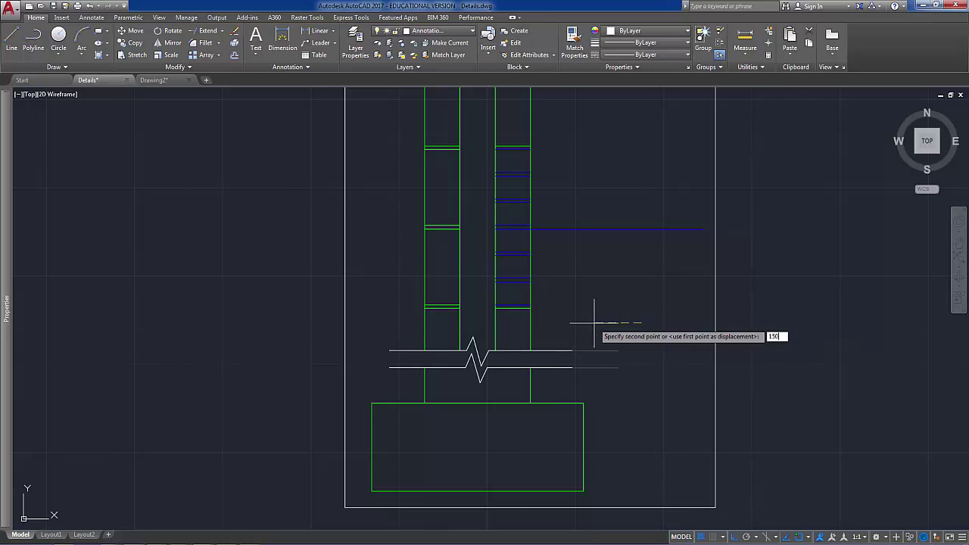
pyautogui.click(584, 324)
pyautogui.scroll(4, 421, 375)
pyautogui.scroll(2, 429, 340)
pyautogui.scroll(-6, 429, 340)
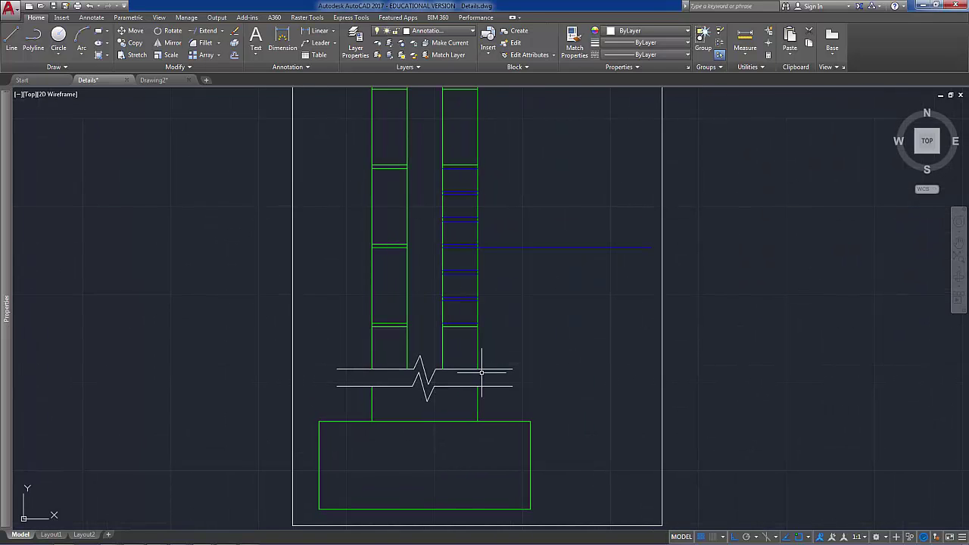
pyautogui.scroll(4, 468, 367)
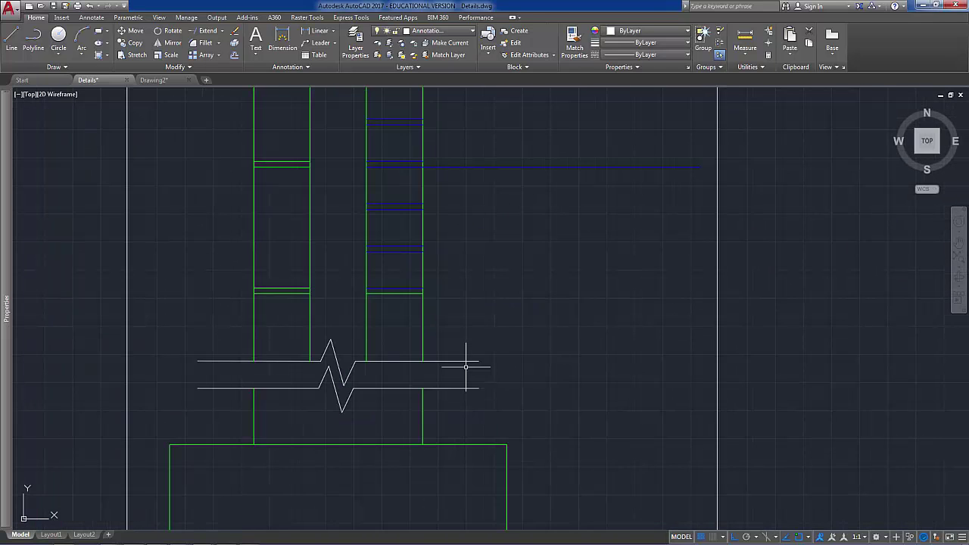
# - Copy the upper break line straight up to the top of the wall
pyautogui.click(473, 363)
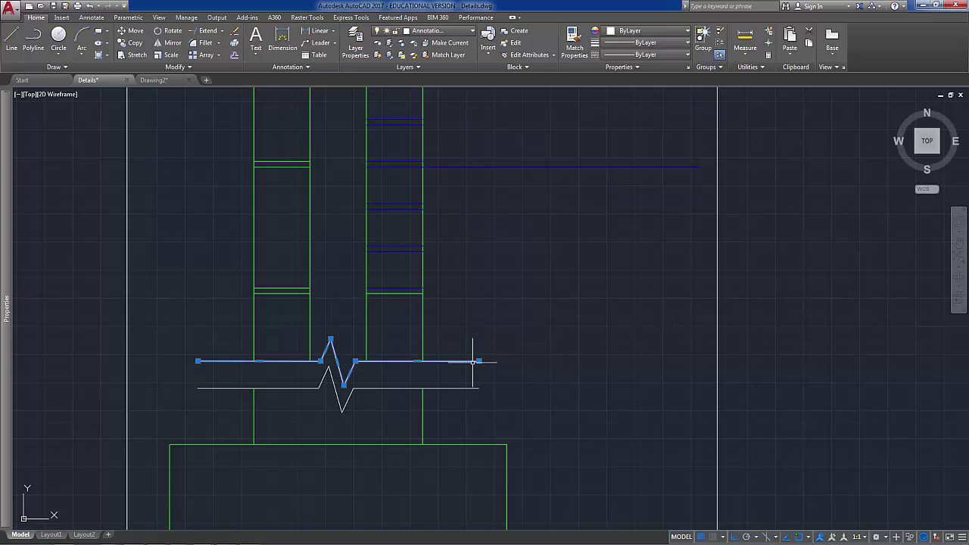
pyautogui.click(134, 42)
pyautogui.scroll(-4, 322, 277)
pyautogui.click(407, 318)
pyautogui.moveTo(409, 257); pyautogui.dragTo(413, 305, button='middle')
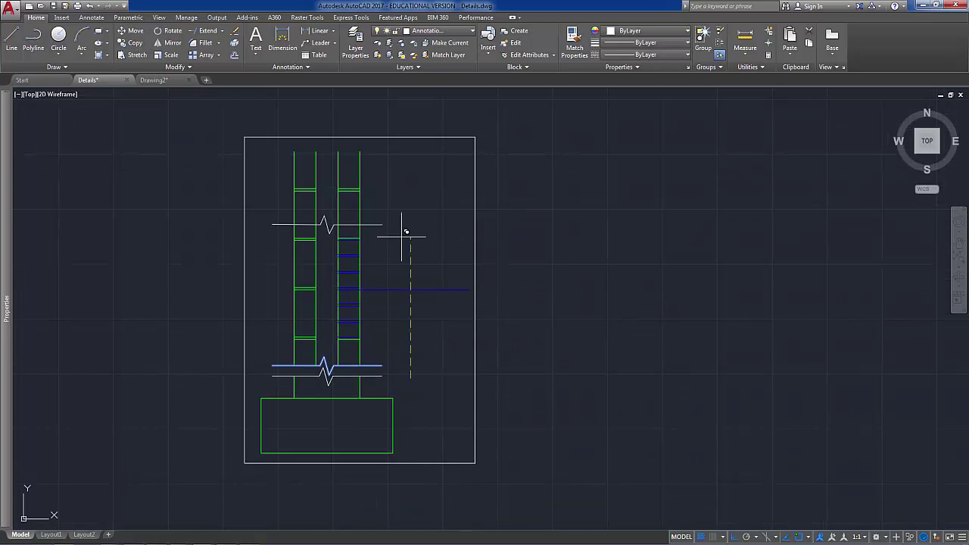
pyautogui.click(404, 175)
pyautogui.press('Escape')
# - Trim away the wall lines above the top break line
pyautogui.write('tr')
pyautogui.press('space')
pyautogui.click(390, 190)
pyautogui.click(281, 153)
pyautogui.press('space')
pyautogui.scroll(2, 356, 157)
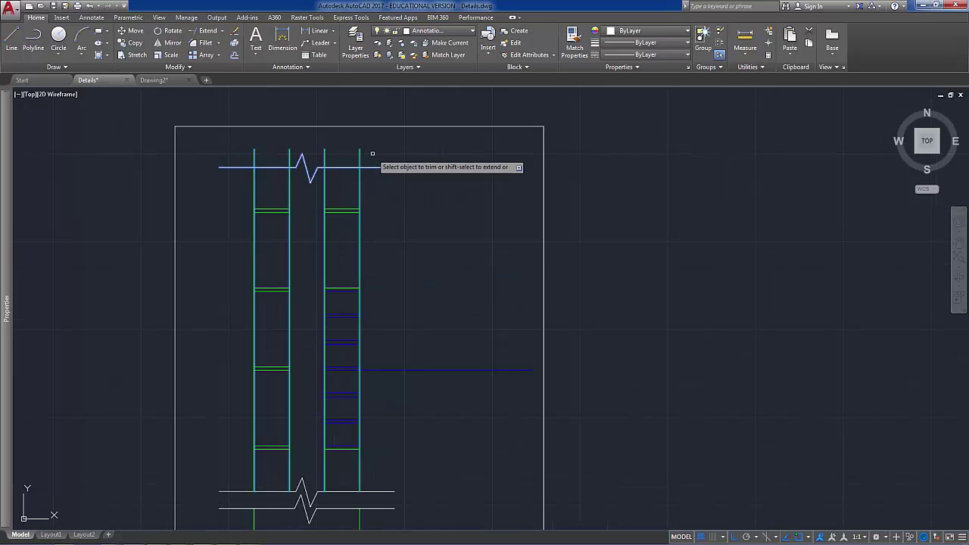
pyautogui.moveTo(333, 152); pyautogui.dragTo(242, 160)
pyautogui.press('Escape')
pyautogui.scroll(-2, 400, 293)
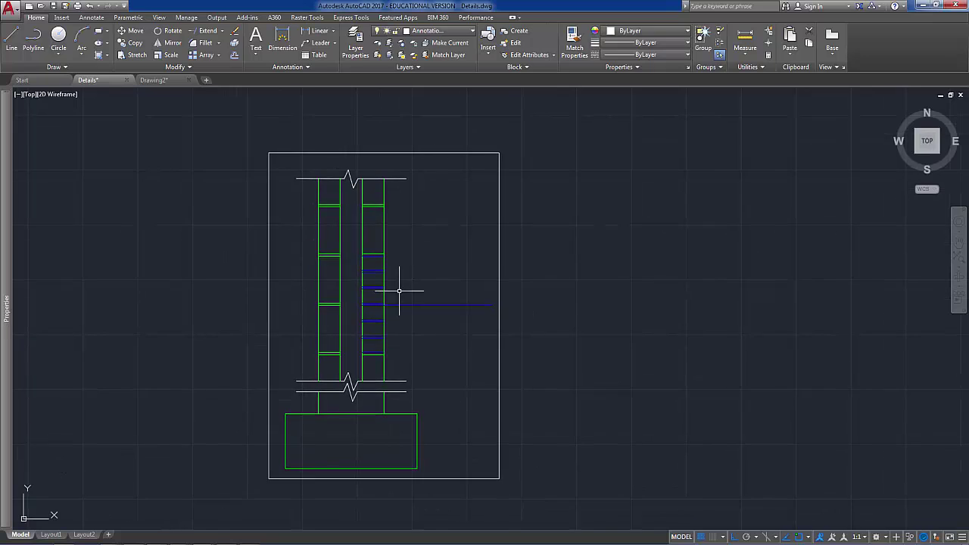
pyautogui.scroll(2, 398, 286)
pyautogui.moveTo(399, 285); pyautogui.dragTo(424, 276, button='middle')
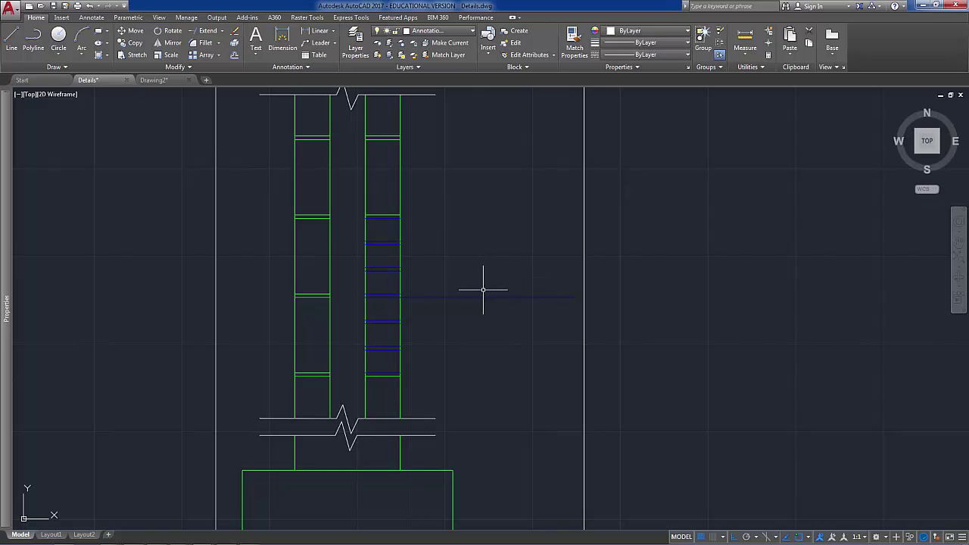
pyautogui.moveTo(481, 254); pyautogui.dragTo(523, 243, button='middle')
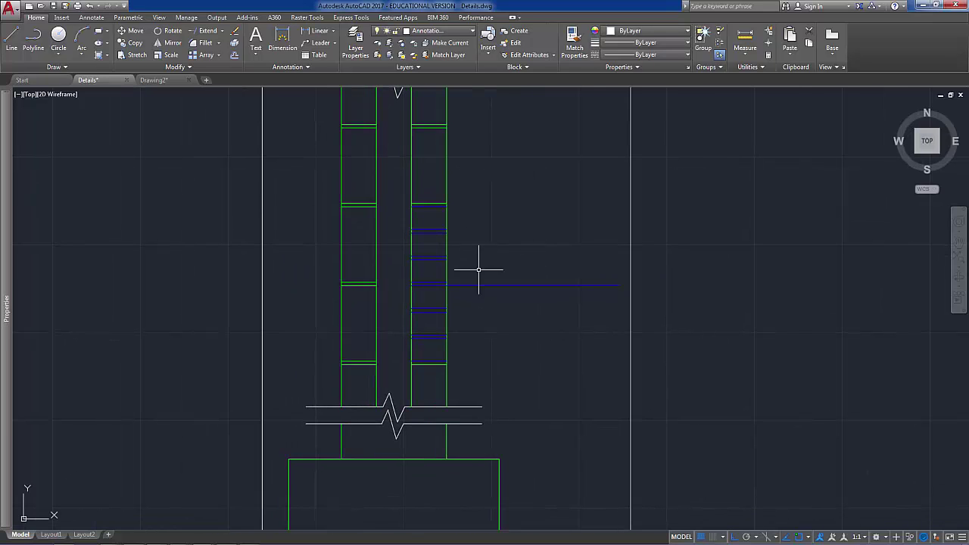
pyautogui.scroll(2, 445, 272)
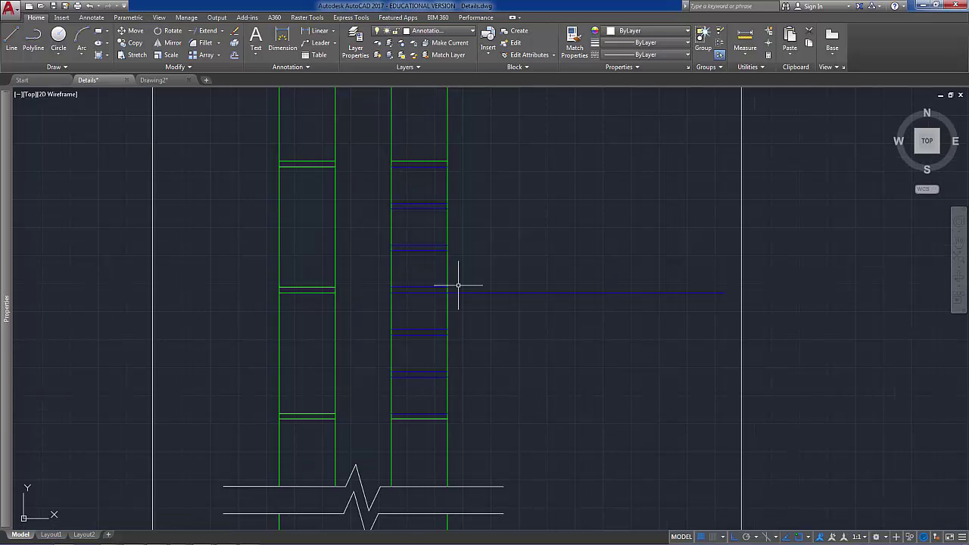
# - Draw a sloping line bridging the cavity from the right leaf's face to the left leaf
pyautogui.click(473, 34)
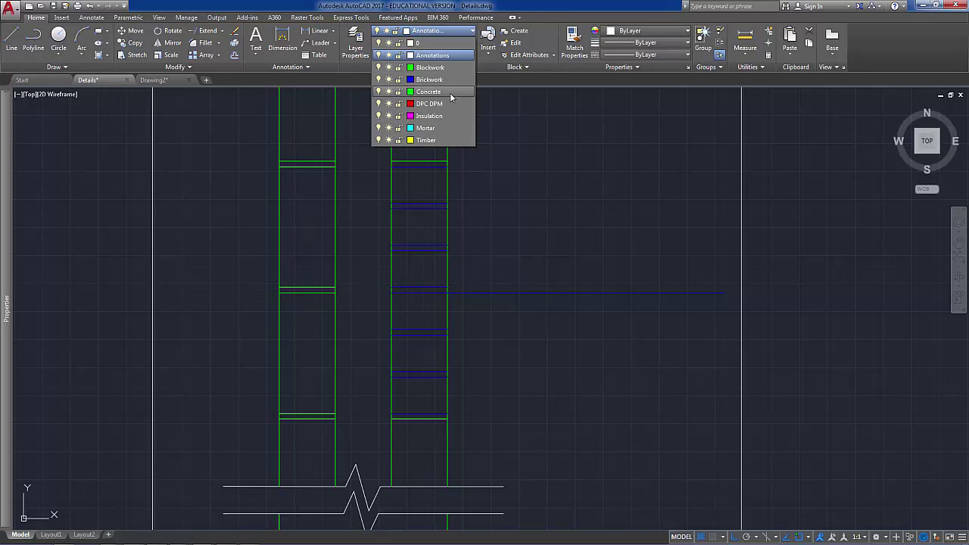
pyautogui.click(451, 94)
pyautogui.scroll(2, 386, 299)
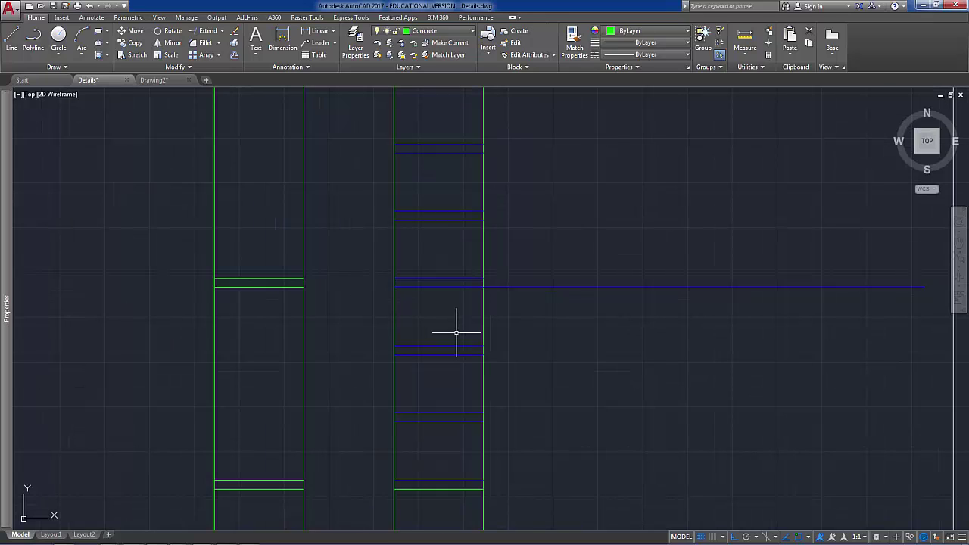
pyautogui.click(11, 39)
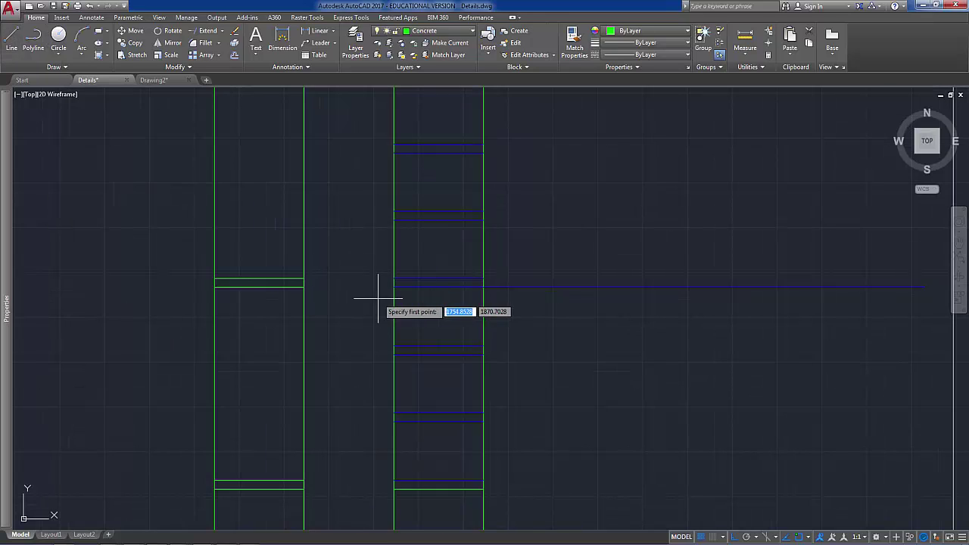
pyautogui.click(391, 286)
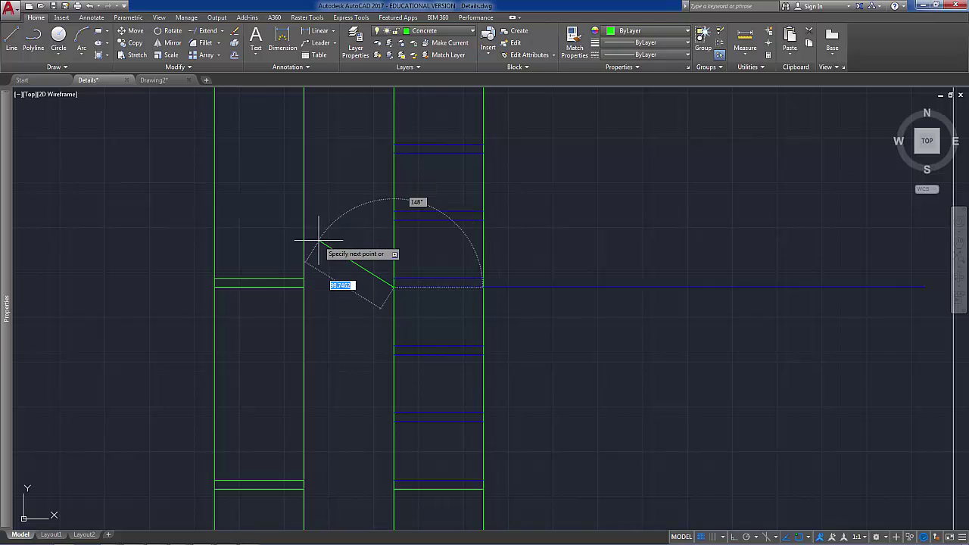
pyautogui.keyDown('shift'); pyautogui.rightClick(340, 248); pyautogui.keyUp('shift')
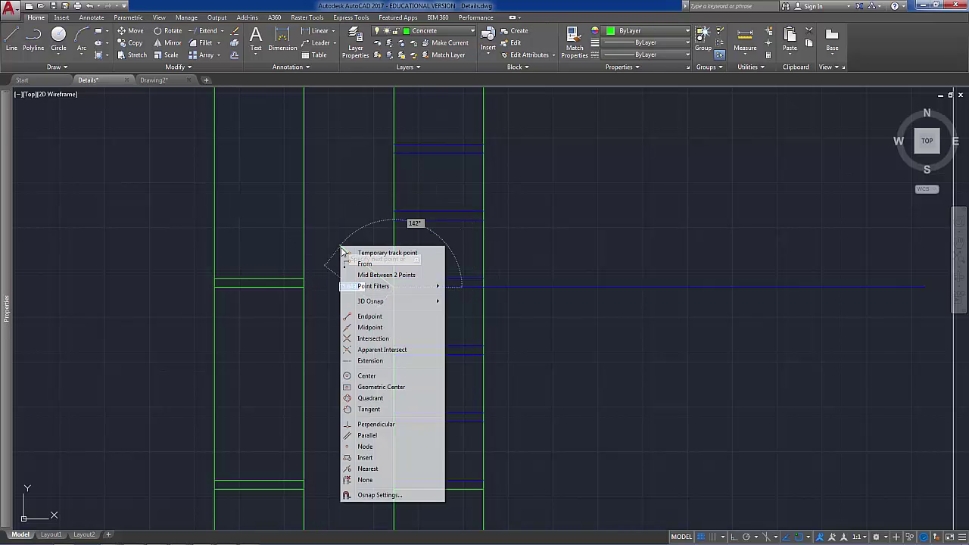
pyautogui.click(378, 468)
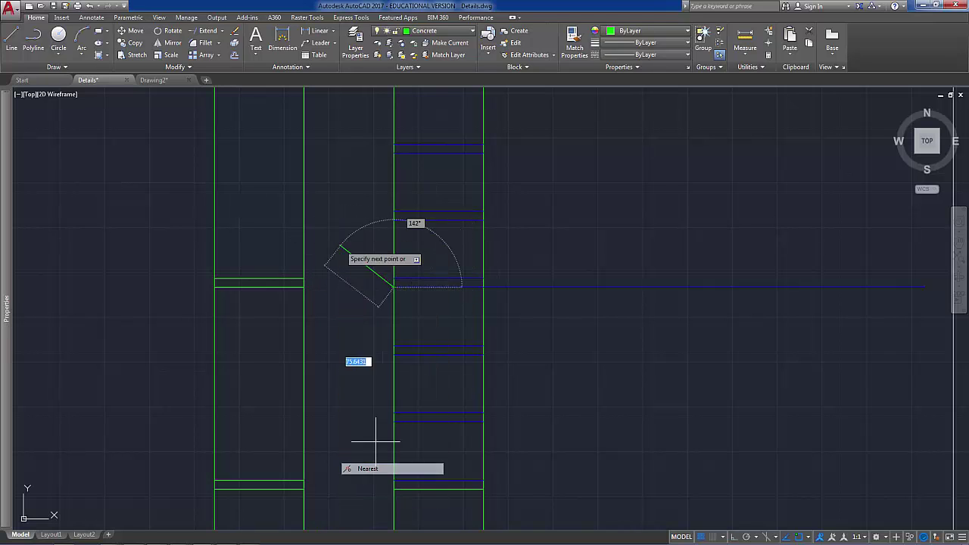
pyautogui.click(304, 261)
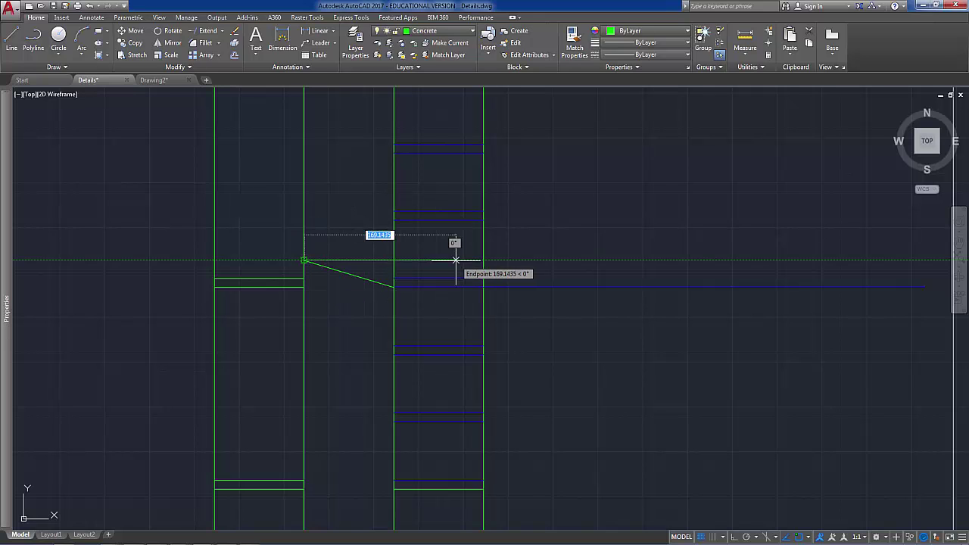
pyautogui.press('Escape')
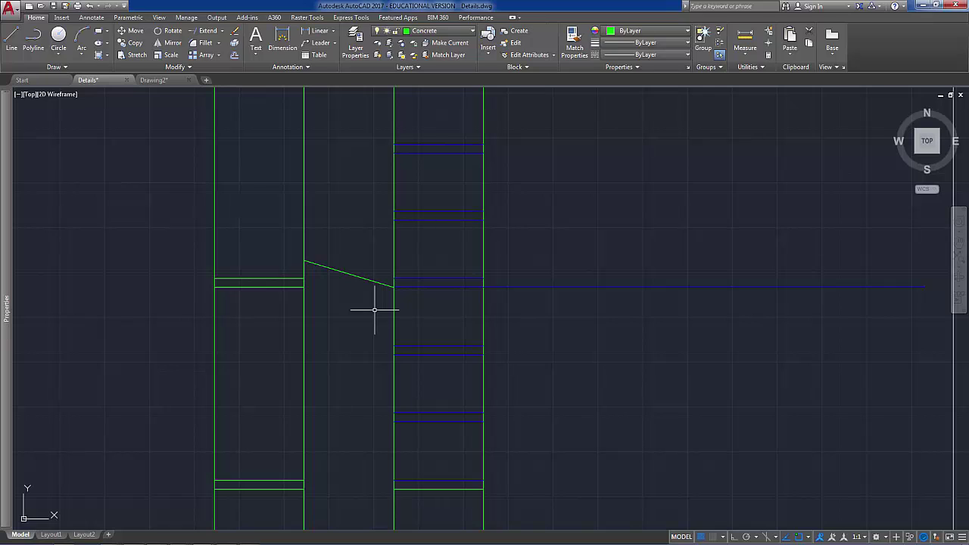
# - Move the sloping line slightly upward and recentre the wall detail
pyautogui.click(356, 275)
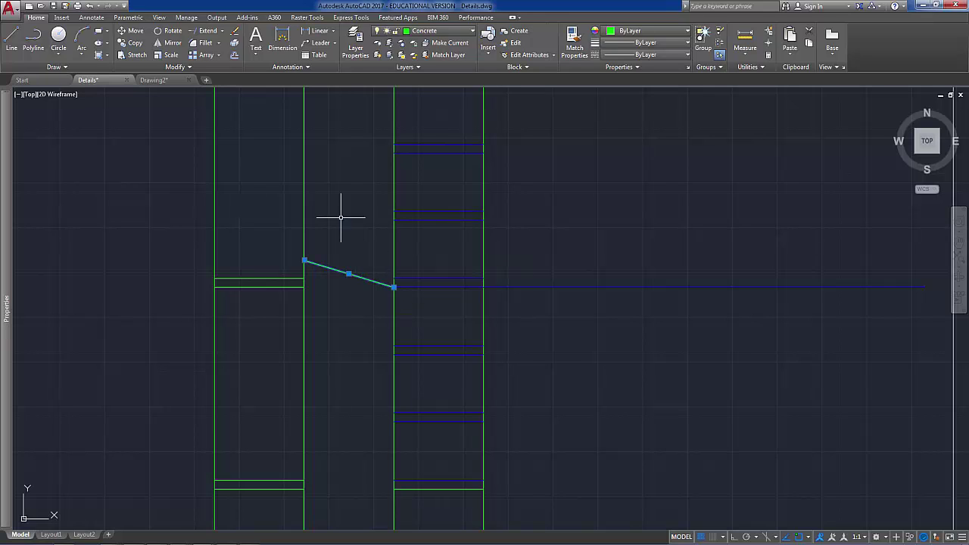
pyautogui.click(134, 42)
pyautogui.click(394, 286)
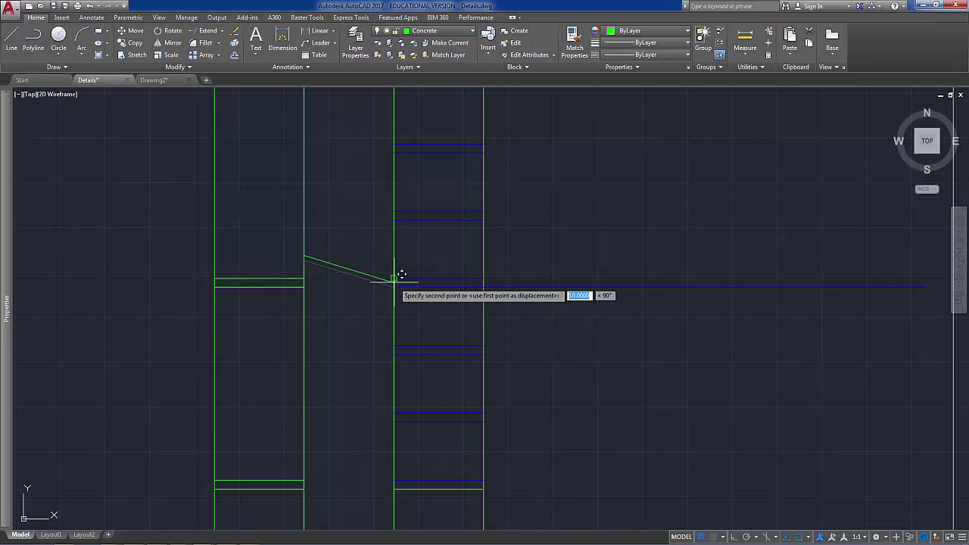
pyautogui.click(393, 278)
pyautogui.scroll(-2, 498, 372)
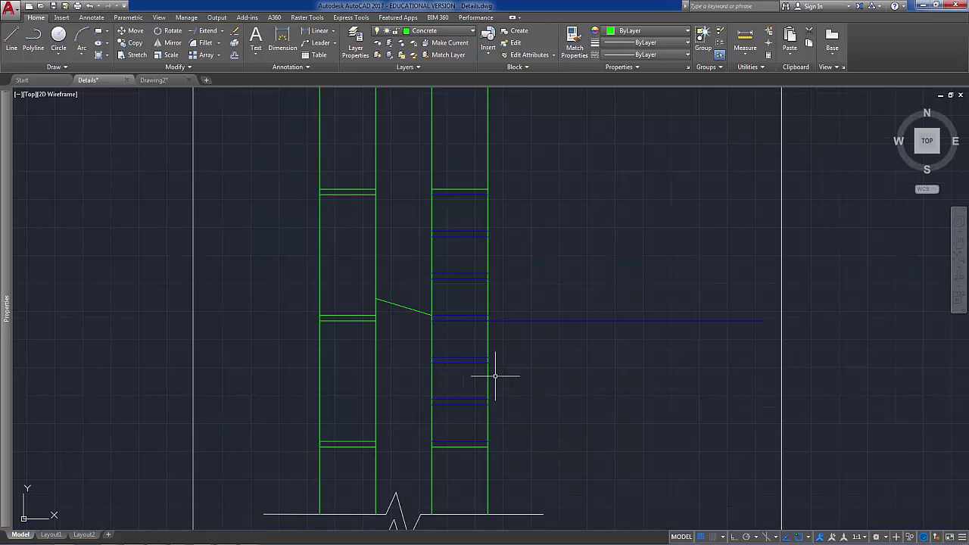
pyautogui.moveTo(556, 396); pyautogui.dragTo(571, 299, button='middle')
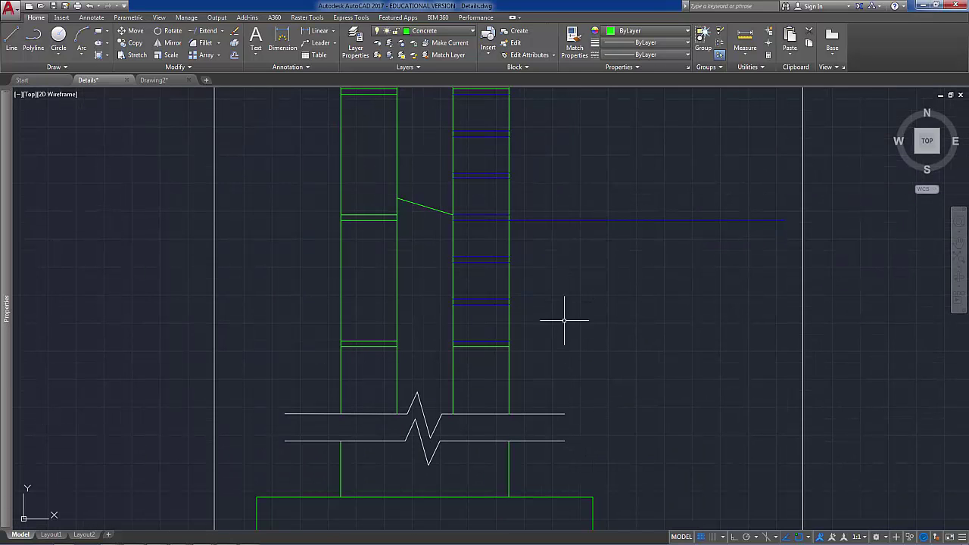
pyautogui.scroll(-2, 565, 342)
pyautogui.moveTo(565, 342)
pyautogui.mouseDown(button='middle')
pyautogui.moveTo(524, 374)
pyautogui.moveTo(500, 363)
pyautogui.mouseUp(button='middle')
pyautogui.scroll(-2, 501, 364)
pyautogui.scroll(2, 500, 366)
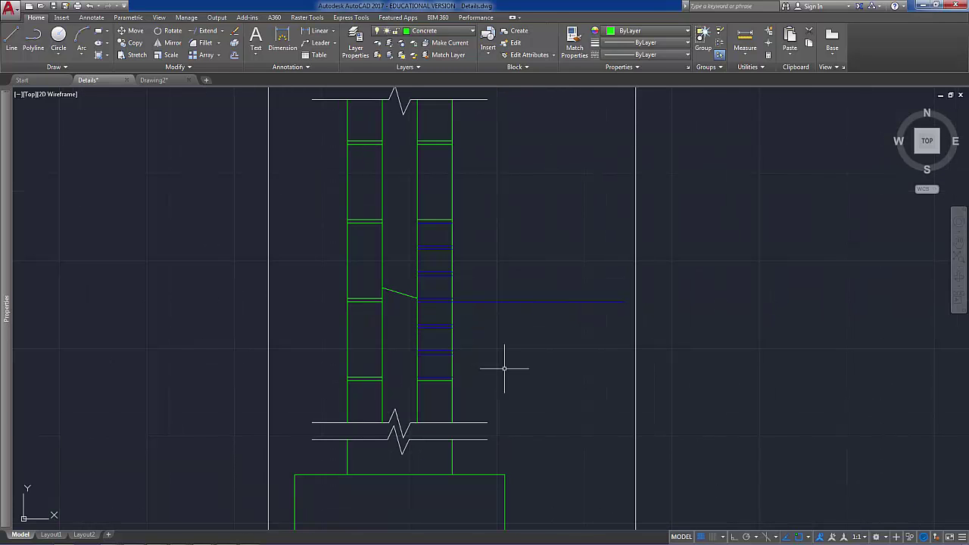
pyautogui.scroll(-2, 511, 371)
pyautogui.moveTo(554, 361); pyautogui.dragTo(487, 339, button='middle')
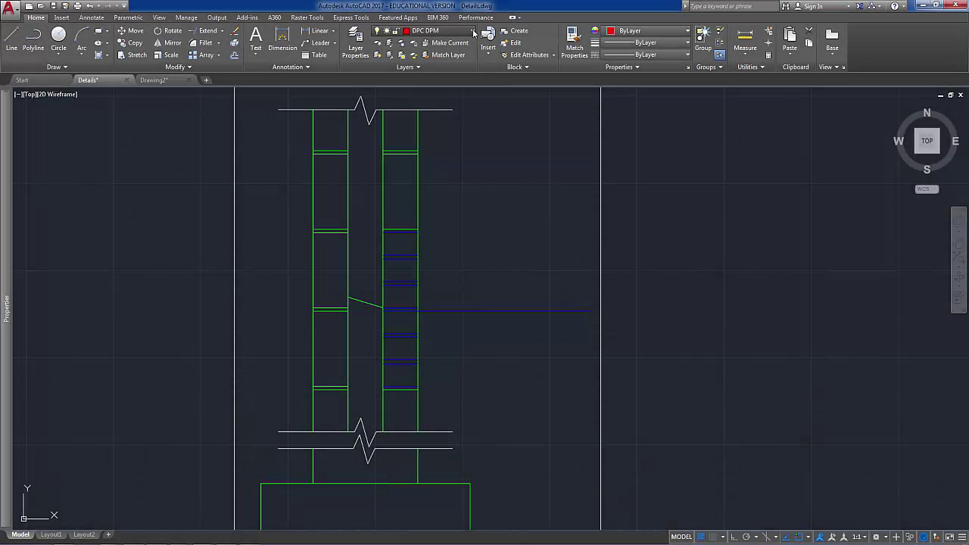
# - On the DPC DPM layer, draw a horizontal line from the mortar joint midpoint leftward past the wall face
pyautogui.click(474, 33)
pyautogui.click(424, 97)
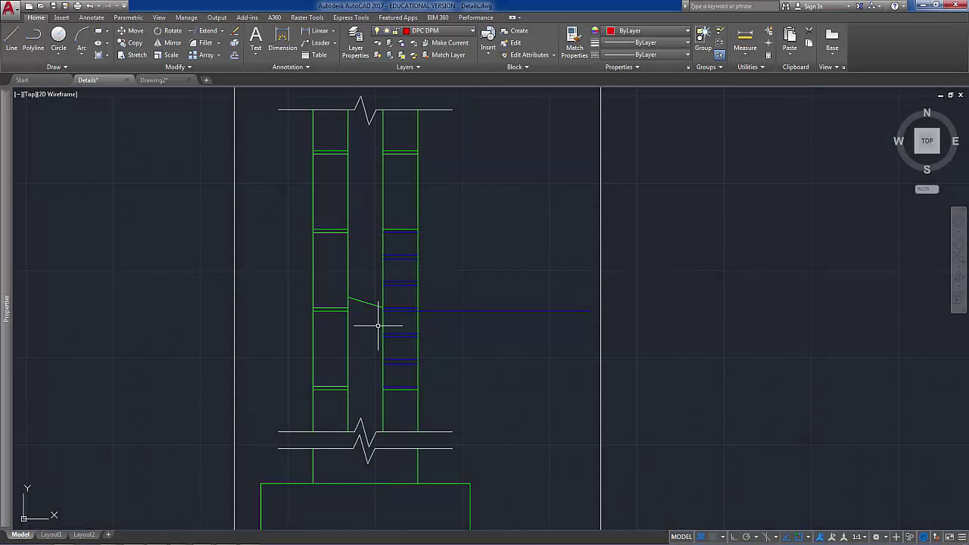
pyautogui.click(11, 38)
pyautogui.scroll(6, 349, 318)
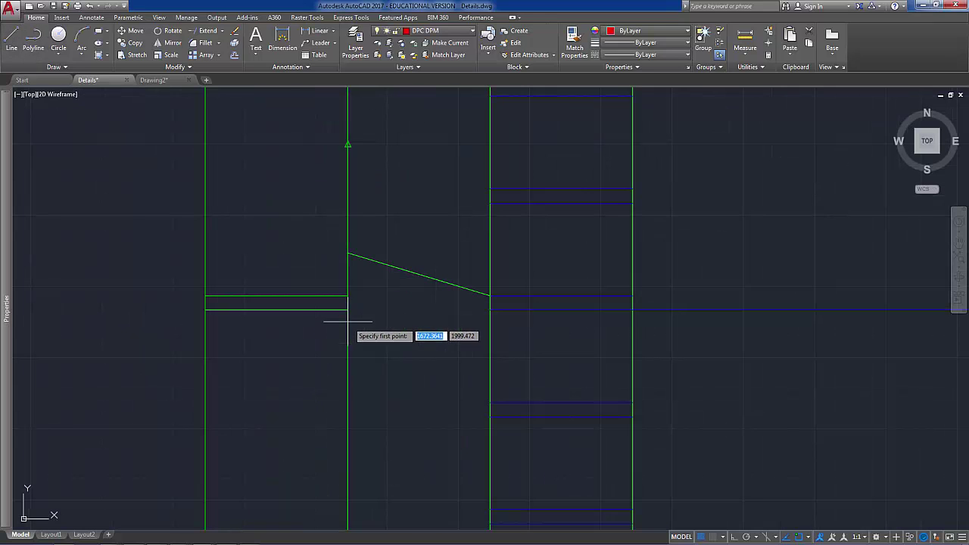
pyautogui.keyDown('shift'); pyautogui.rightClick(407, 326); pyautogui.keyUp('shift')
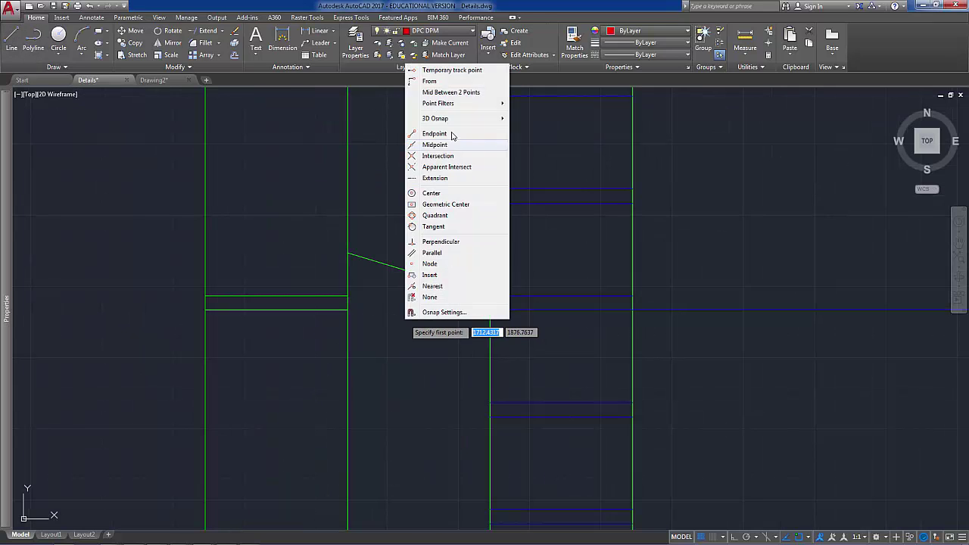
pyautogui.click(451, 92)
pyautogui.click(349, 253)
pyautogui.click(347, 298)
pyautogui.scroll(-4, 333, 303)
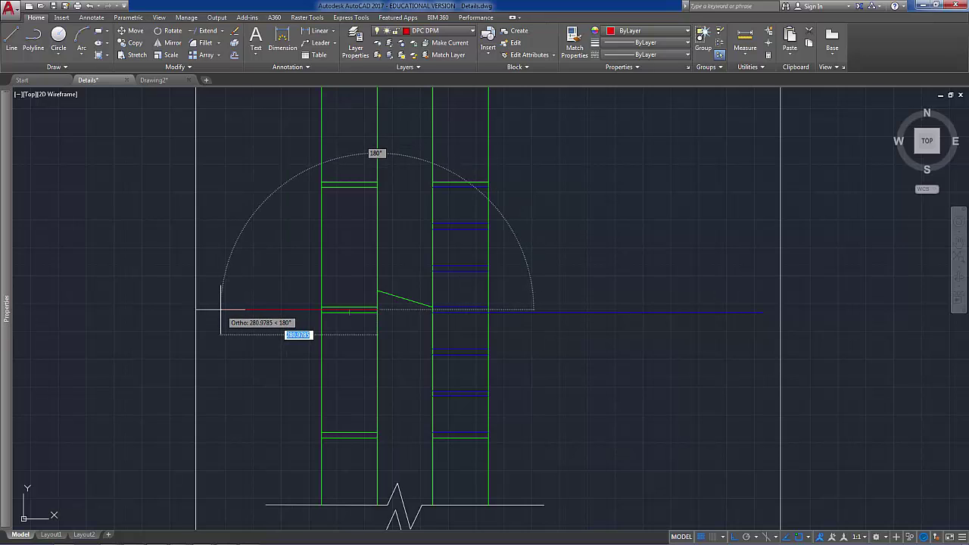
pyautogui.click(221, 309)
pyautogui.press('Escape')
pyautogui.scroll(-4, 292, 343)
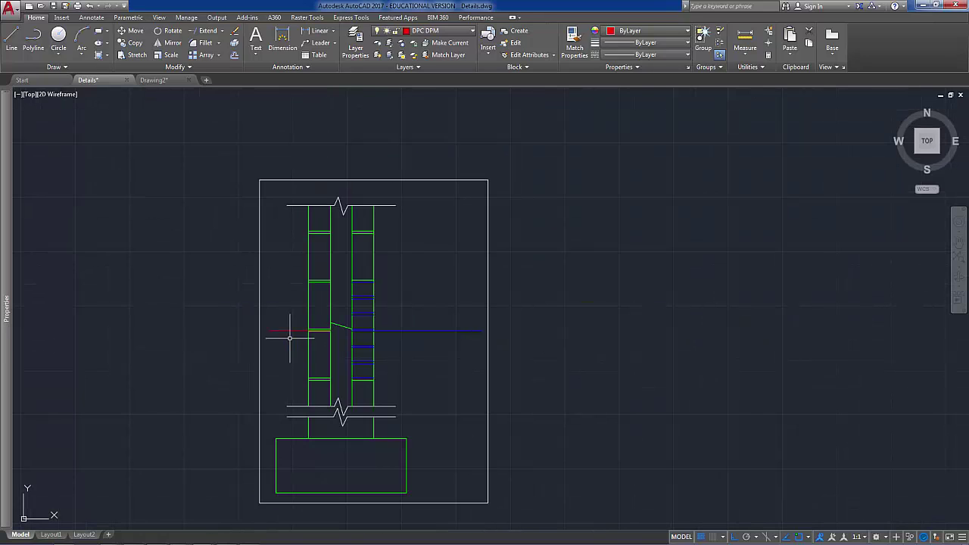
pyautogui.scroll(4, 287, 339)
pyautogui.moveTo(313, 350); pyautogui.dragTo(304, 396, button='middle')
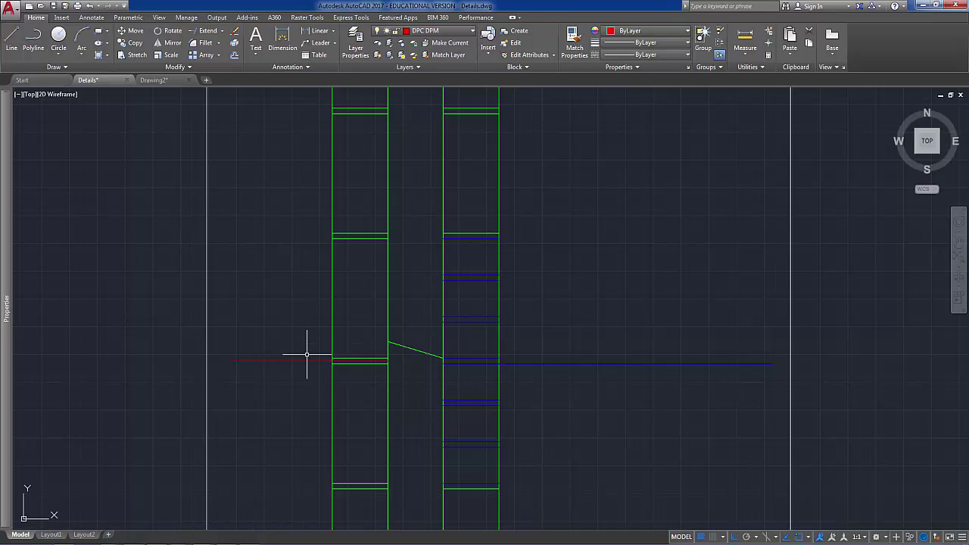
# - Offset the red DPC line 5 units upward
pyautogui.scroll(2, 307, 355)
pyautogui.scroll(-2, 306, 354)
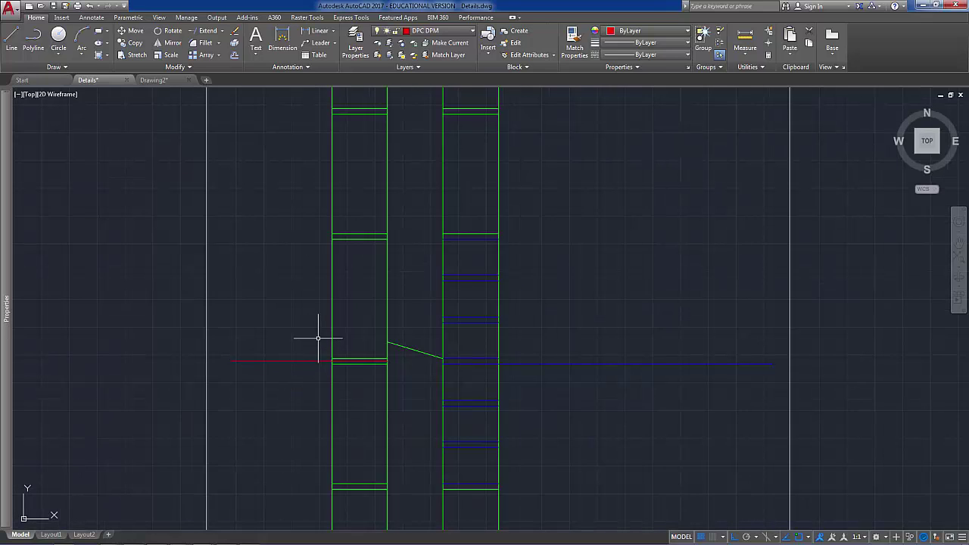
pyautogui.moveTo(317, 333); pyautogui.dragTo(340, 348, button='middle')
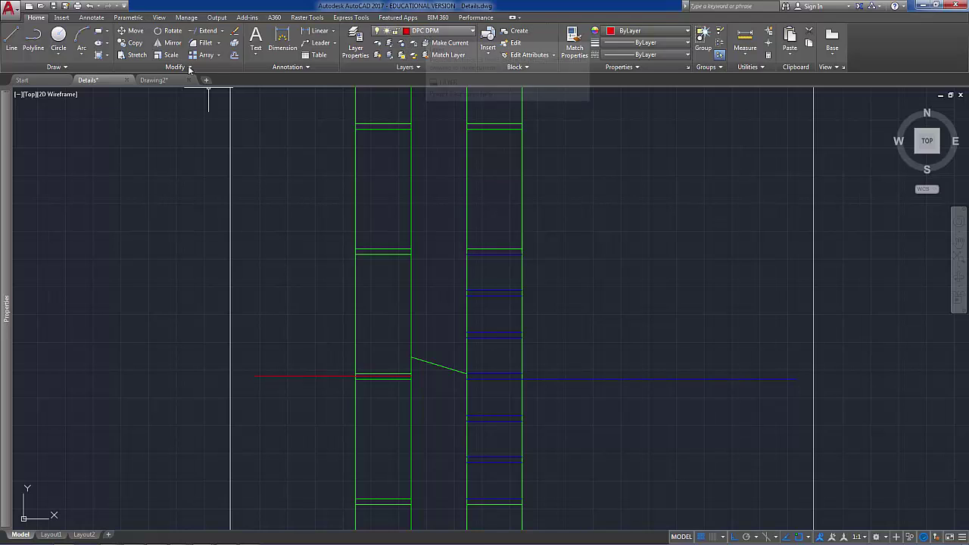
pyautogui.write('5')
pyautogui.press('Return')
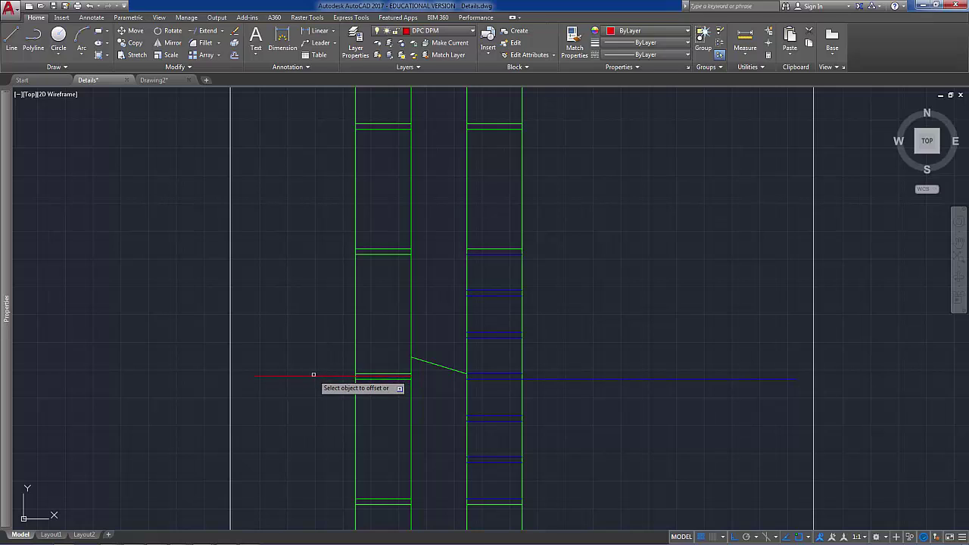
pyautogui.click(314, 374)
pyautogui.click(315, 332)
pyautogui.scroll(2, 317, 333)
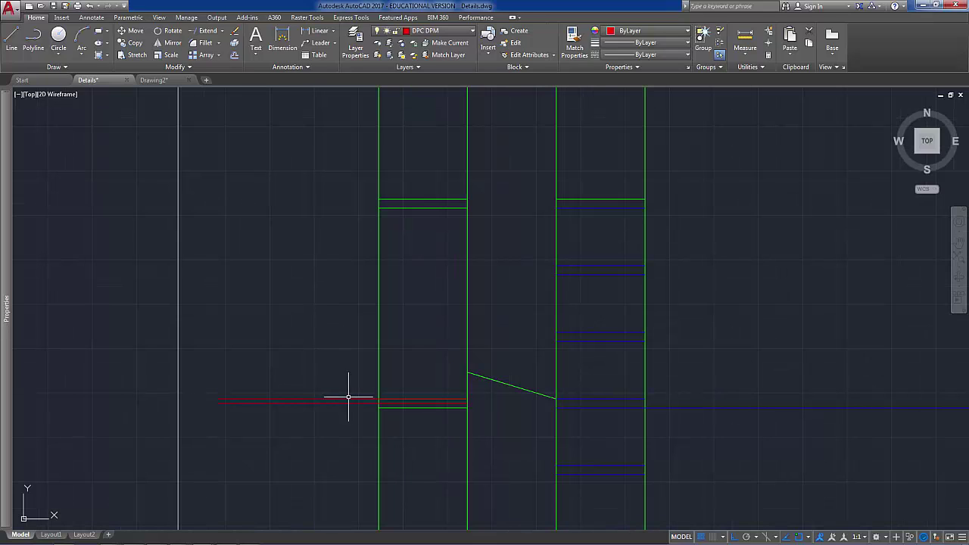
# - Move the offset copy onto the Insulation layer
pyautogui.click(347, 397)
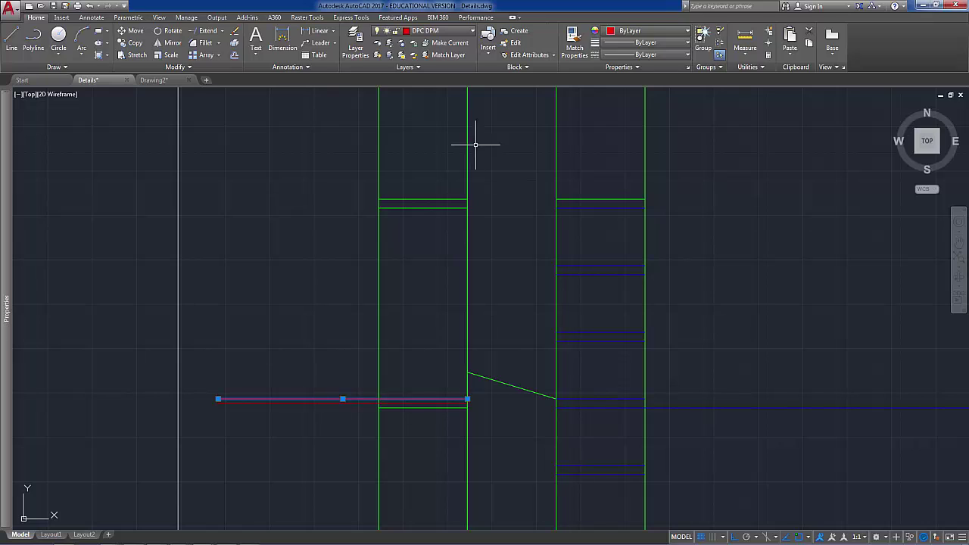
pyautogui.click(472, 31)
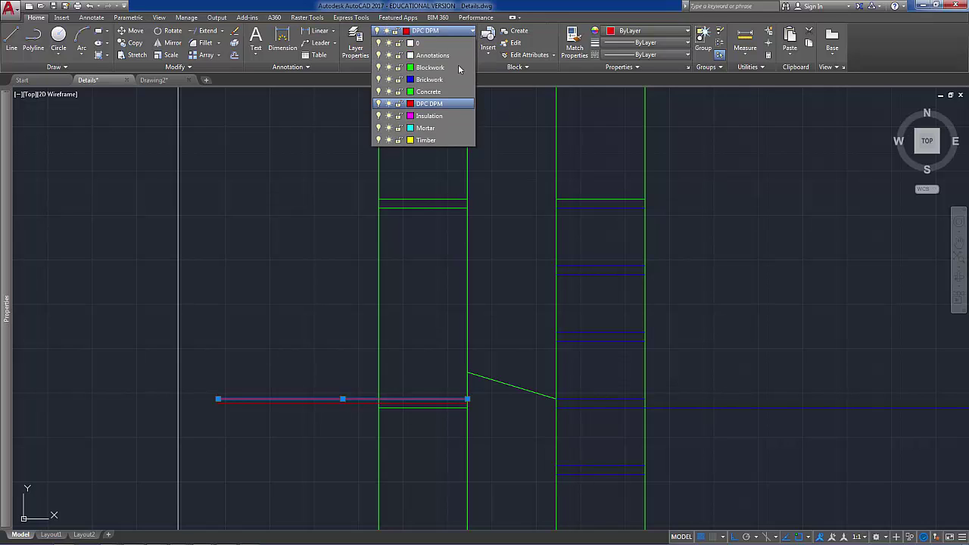
pyautogui.click(432, 115)
pyautogui.press('Escape')
# - Pull the magenta line's right end back to meet the wall leaf
pyautogui.click(235, 57)
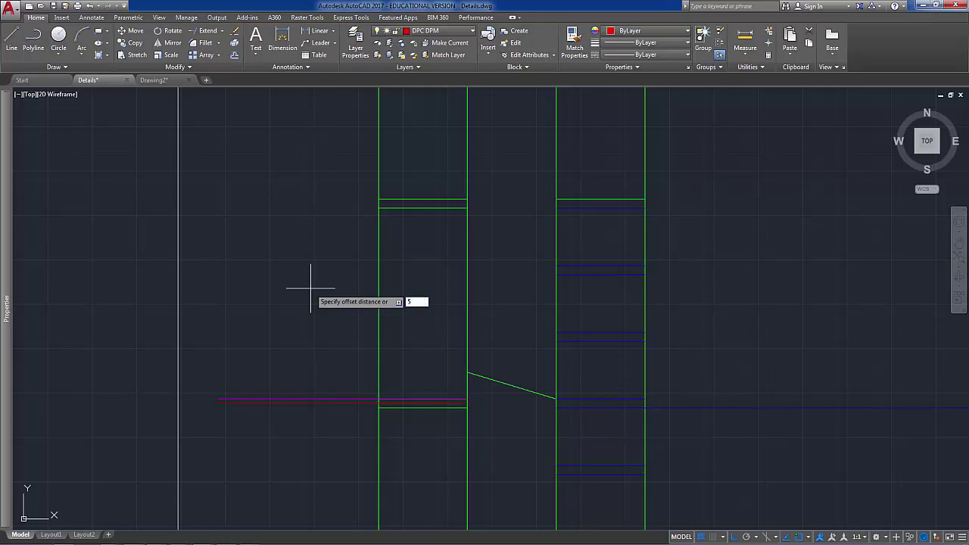
pyautogui.write('5')
pyautogui.press('Return')
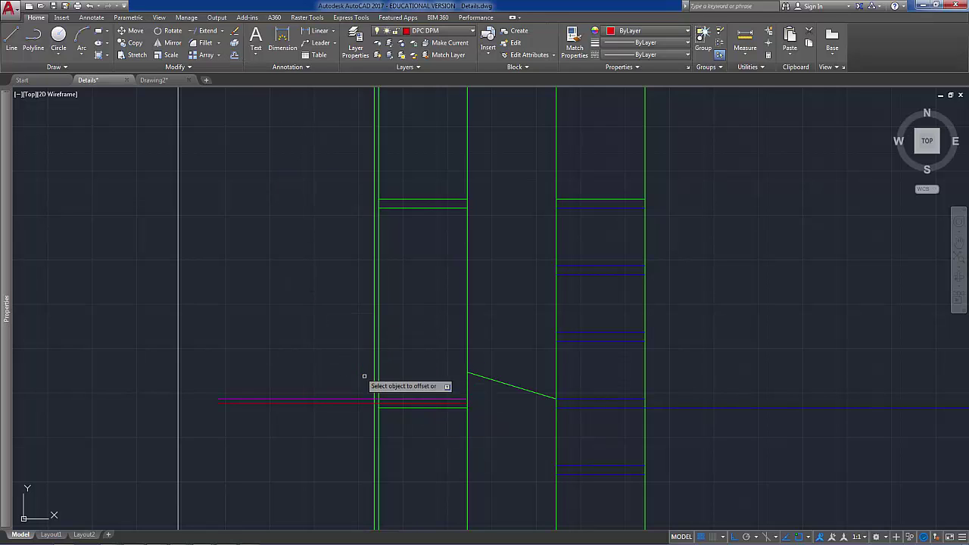
pyautogui.scroll(2, 379, 394)
pyautogui.click(417, 400)
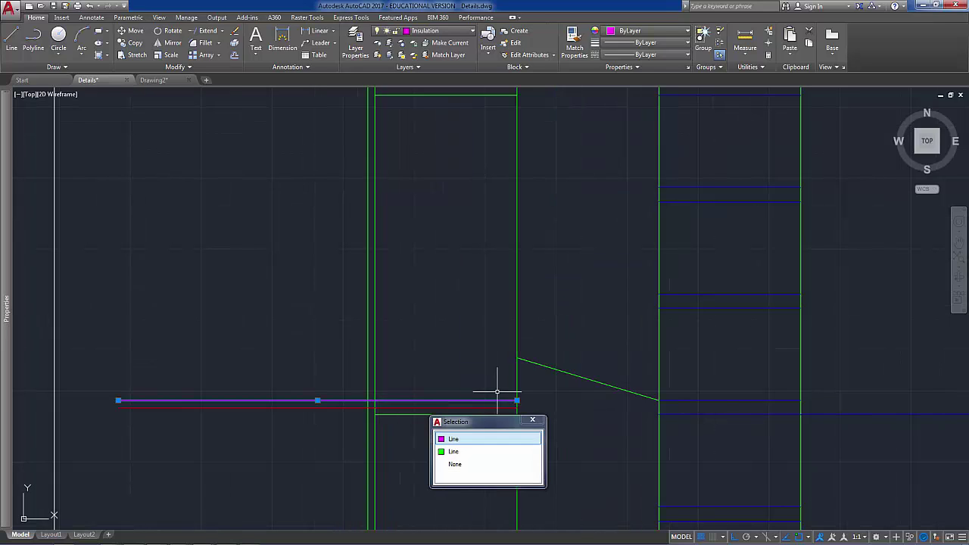
pyautogui.click(468, 440)
pyautogui.click(517, 400)
pyautogui.click(369, 400)
pyautogui.press('Escape')
pyautogui.scroll(-2, 389, 432)
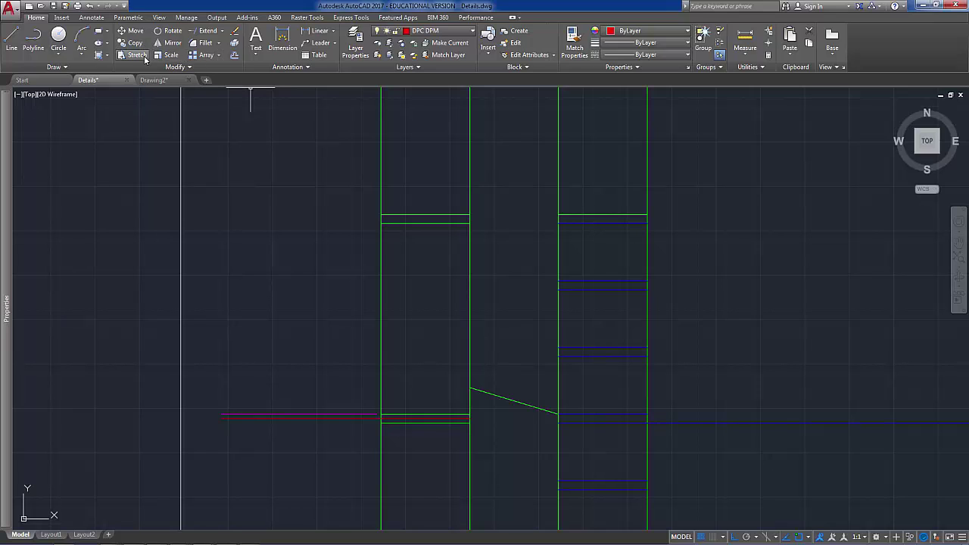
# - Offset the magenta insulation line 120 units upward
pyautogui.click(235, 58)
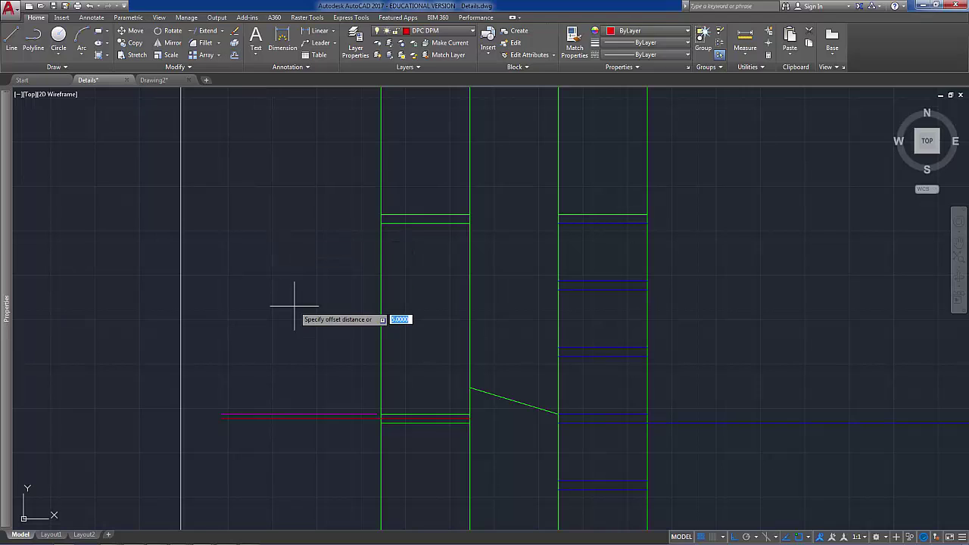
pyautogui.write('120')
pyautogui.press('Return')
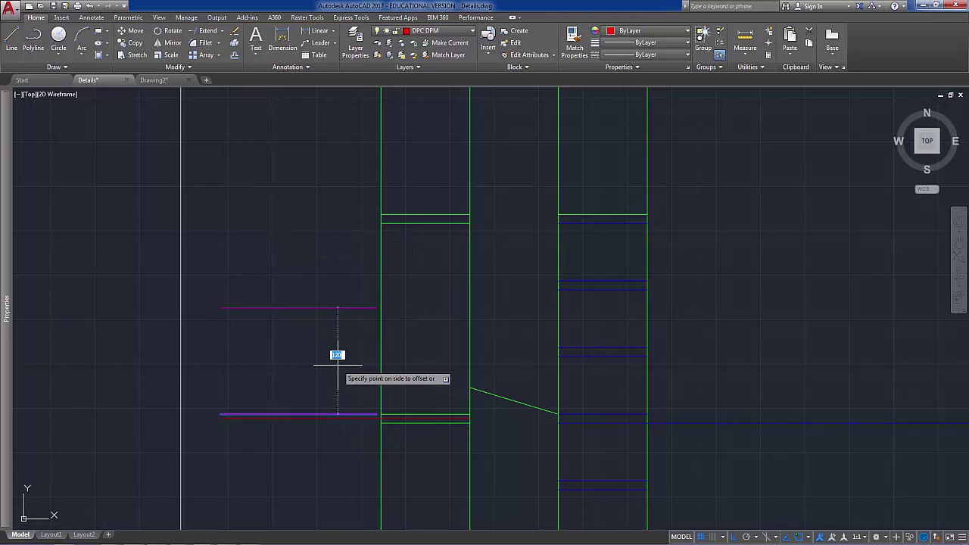
pyautogui.click(392, 339)
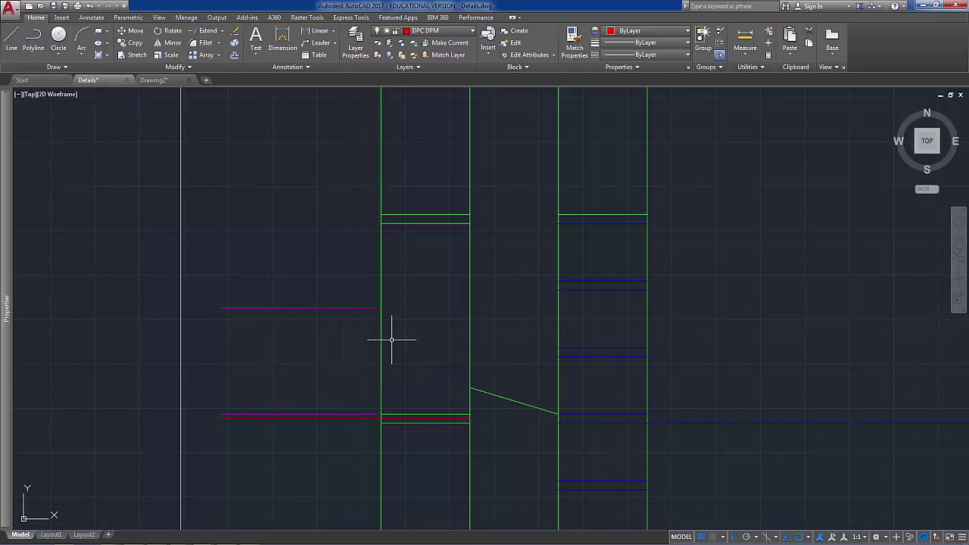
# - Offset the upper magenta line again and put the copy on the Concrete layer
pyautogui.click(234, 55)
pyautogui.press('Return')
pyautogui.click(347, 308)
pyautogui.click(359, 296)
pyautogui.click(359, 303)
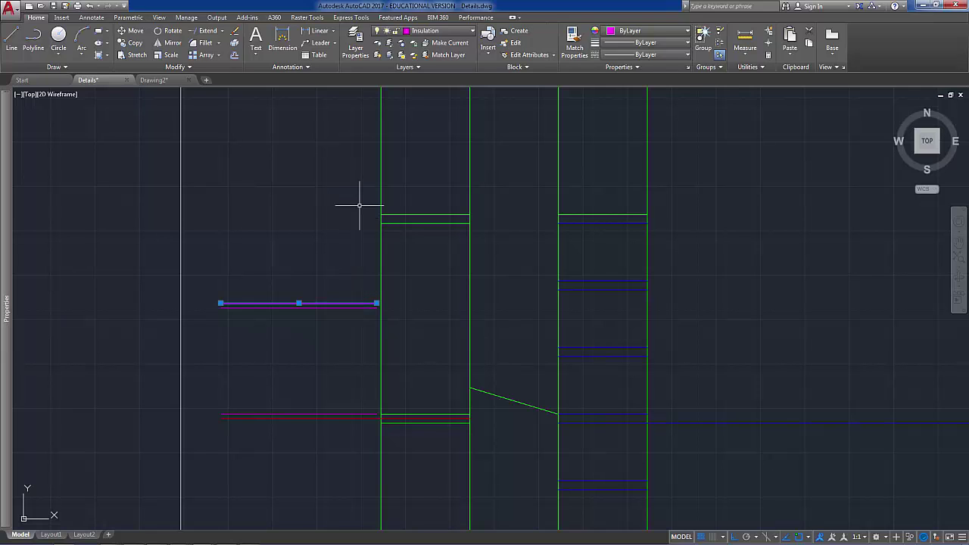
pyautogui.click(474, 31)
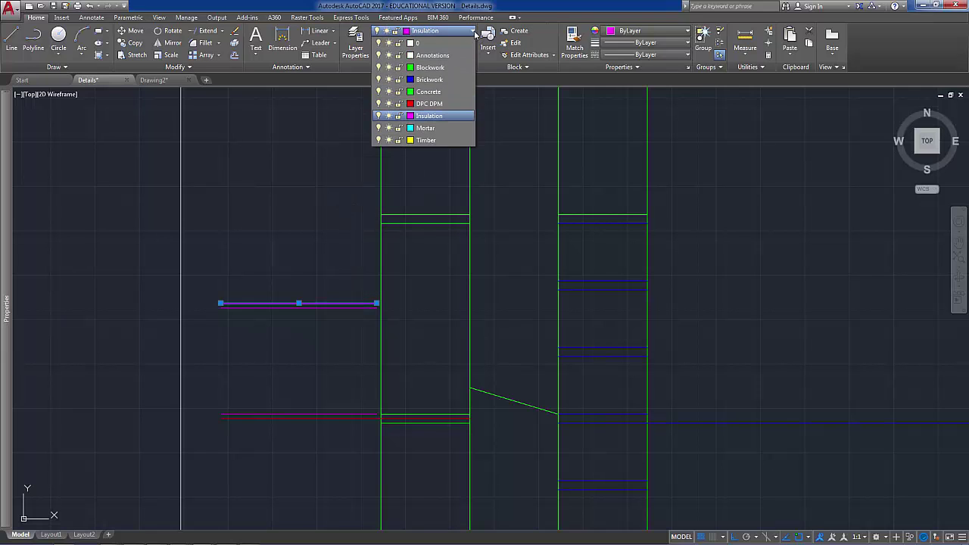
pyautogui.click(439, 91)
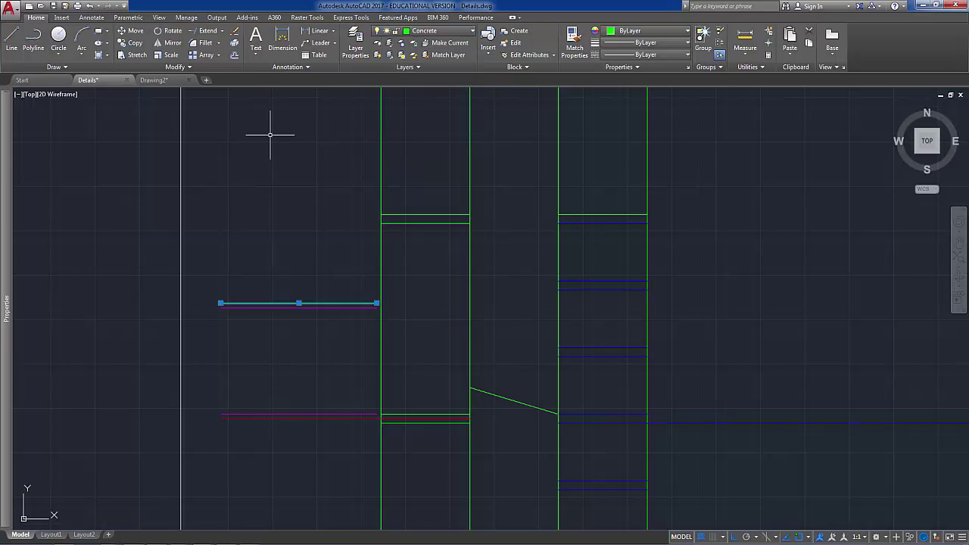
# - Offset the green concrete line 95 units upward
pyautogui.click(234, 55)
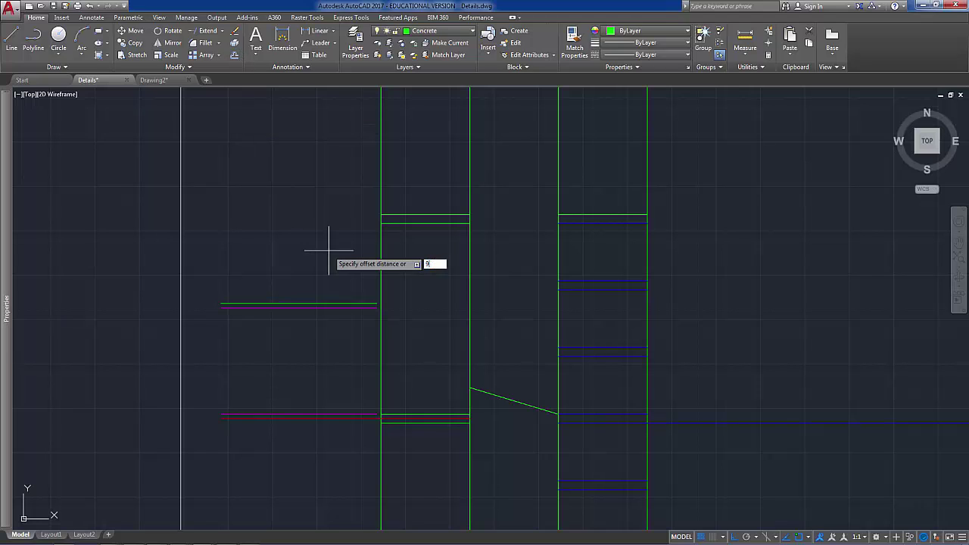
pyautogui.write('95')
pyautogui.press('Return')
pyautogui.click(334, 304)
pyautogui.click(336, 246)
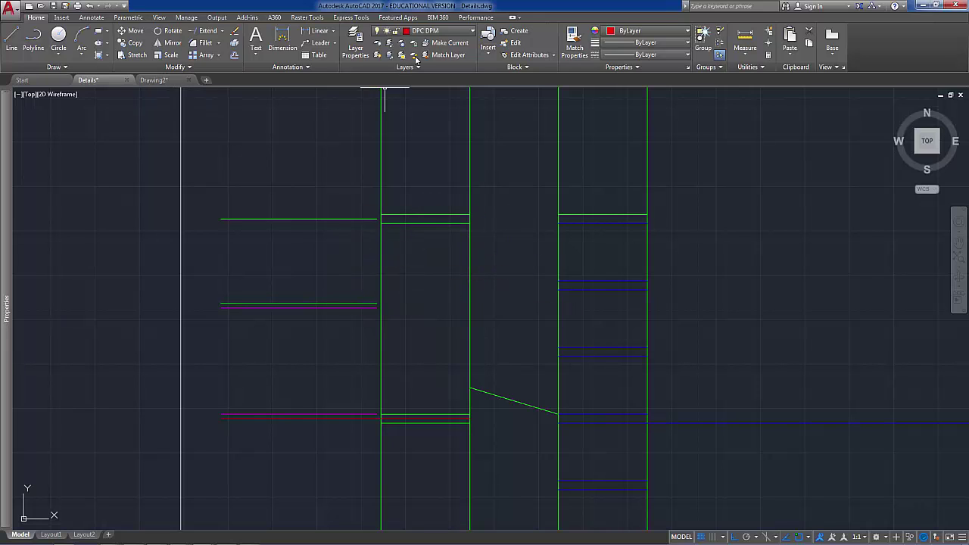
pyautogui.click(425, 32)
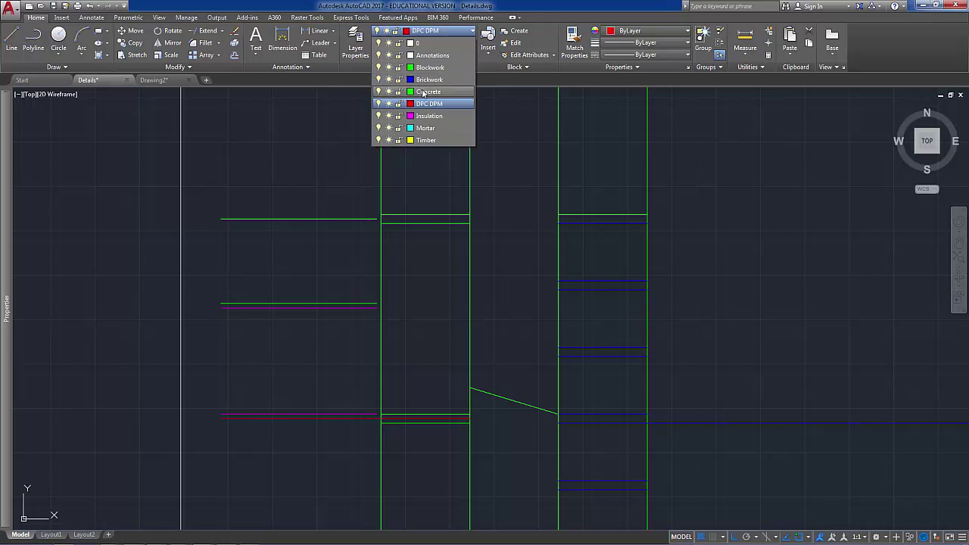
pyautogui.click(418, 100)
pyautogui.click(11, 38)
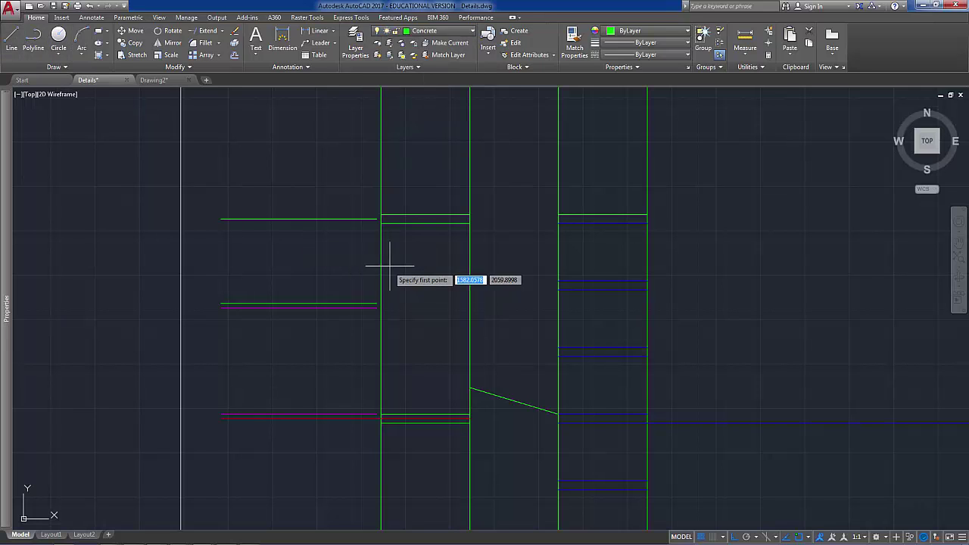
pyautogui.click(377, 220)
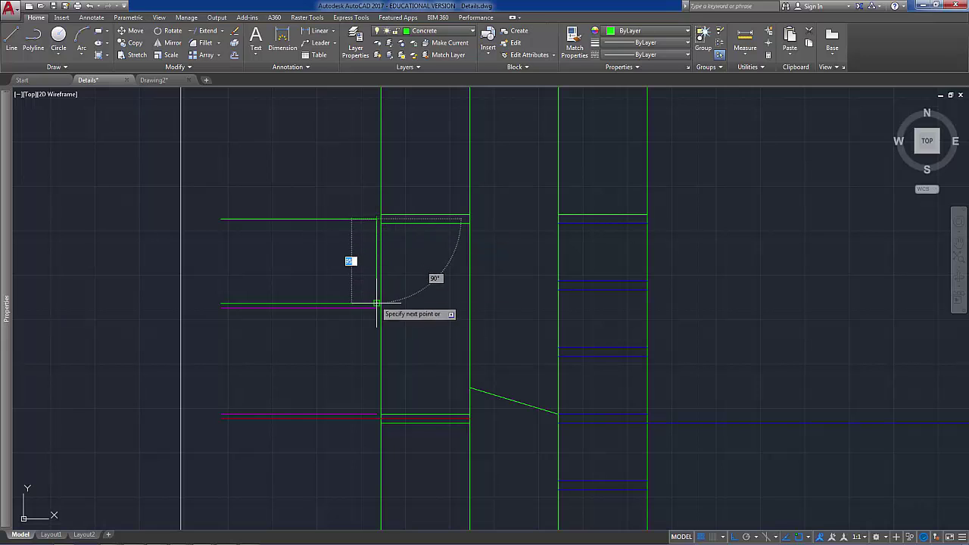
pyautogui.click(376, 303)
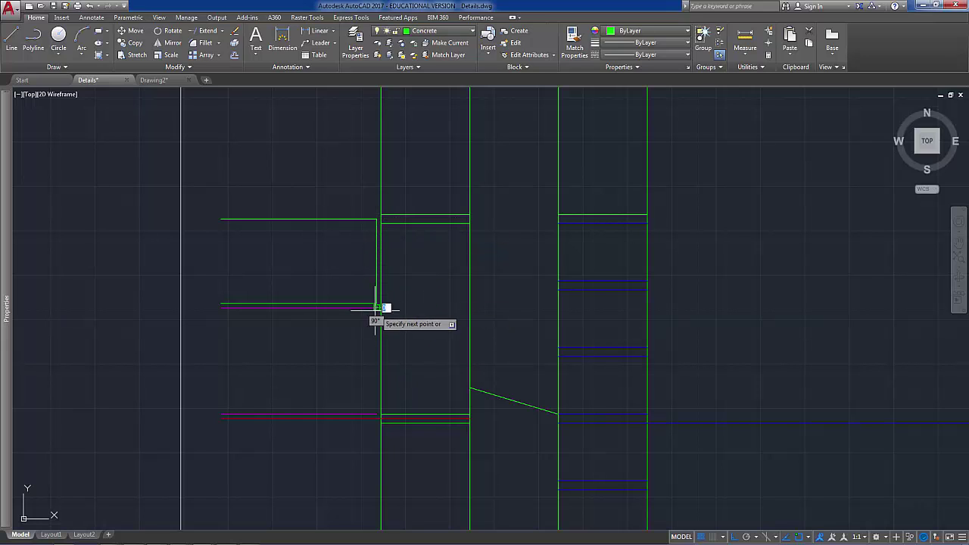
pyautogui.click(376, 413)
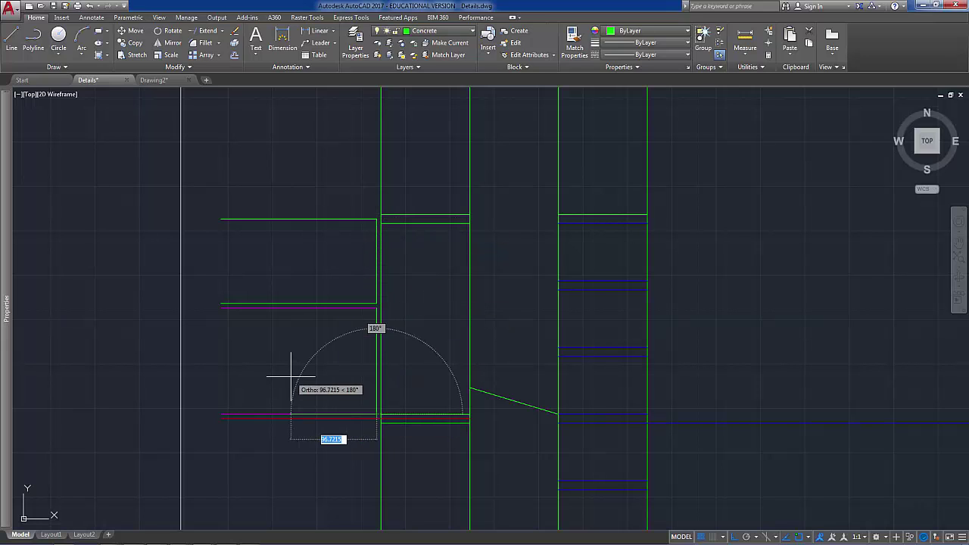
pyautogui.press('Return')
pyautogui.click(376, 351)
pyautogui.click(439, 30)
pyautogui.click(430, 116)
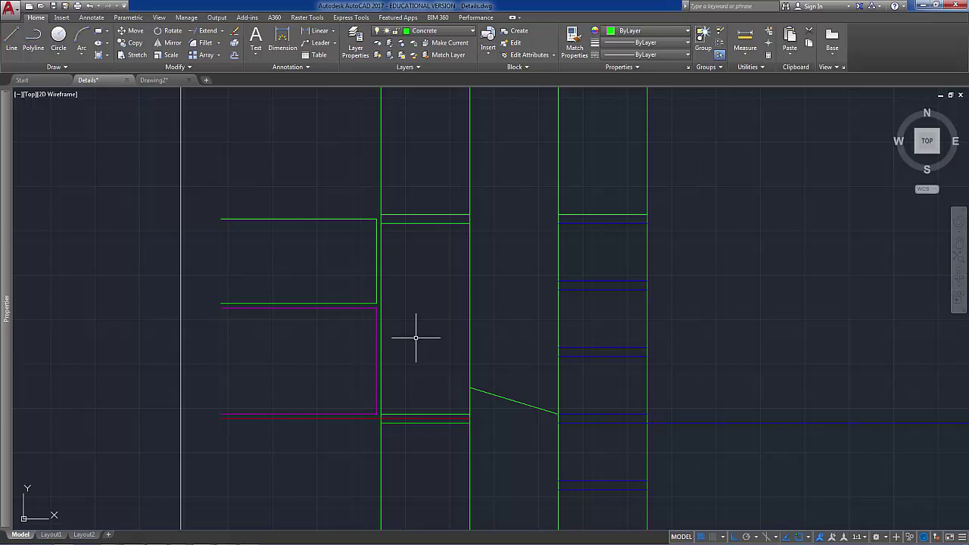
# - Select the three floor-layer outline lines beside the inner leaf
pyautogui.scroll(-3, 434, 326)
pyautogui.moveTo(432, 324); pyautogui.dragTo(426, 277, button='middle')
pyautogui.scroll(1, 395, 315)
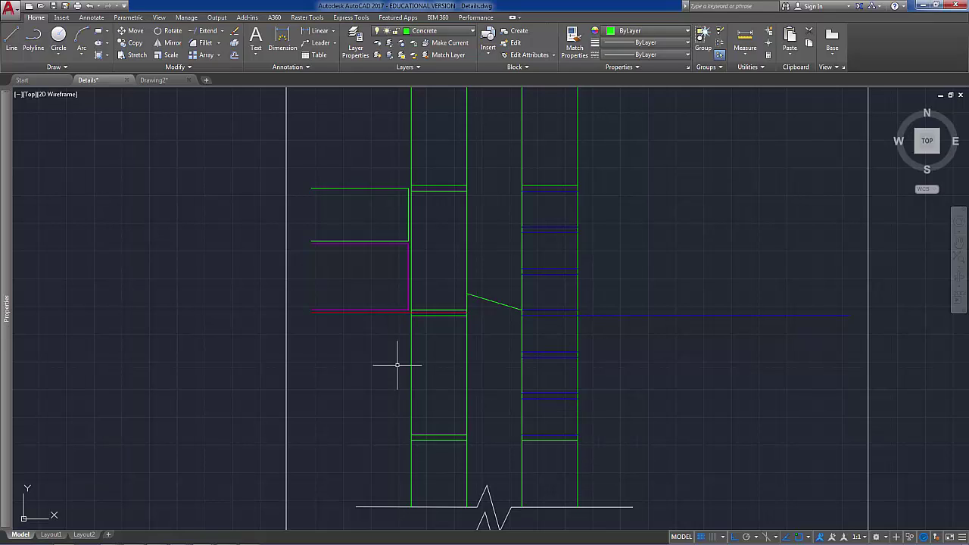
pyautogui.scroll(2, 407, 243)
pyautogui.click(404, 258)
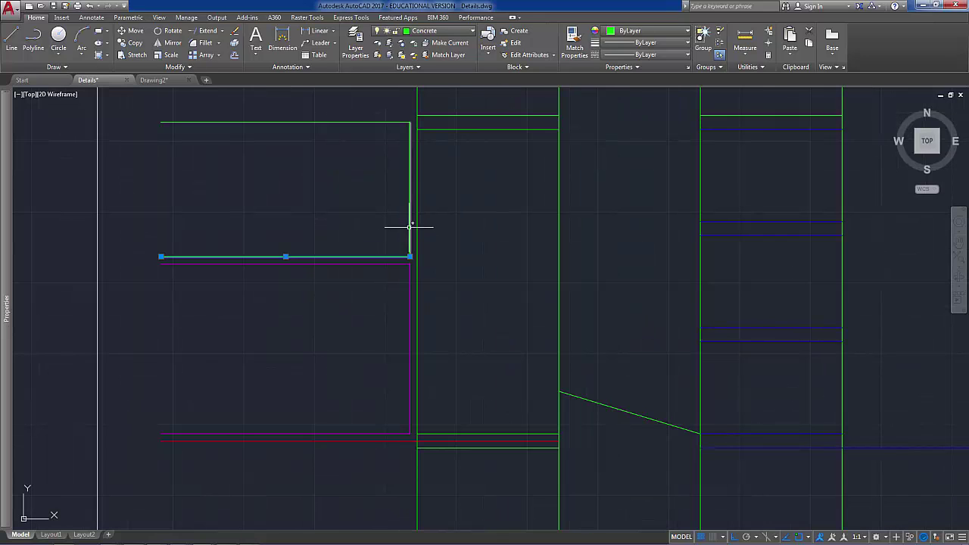
pyautogui.click(411, 223)
pyautogui.click(391, 122)
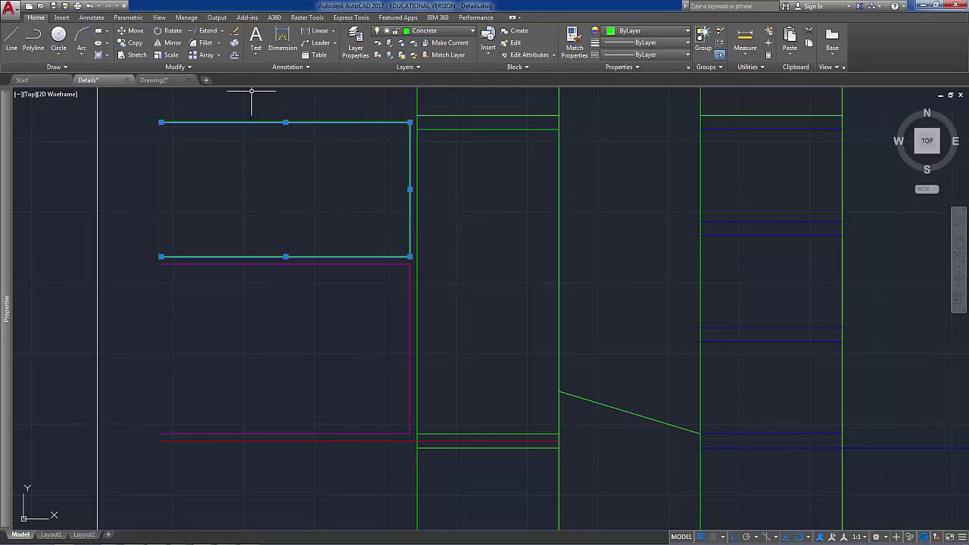
# - Copy the outline from its top-right corner to a tracked point 575 away, below the DPM line
pyautogui.click(133, 42)
pyautogui.click(409, 122)
pyautogui.moveTo(401, 430); pyautogui.dragTo(402, 335, button='middle')
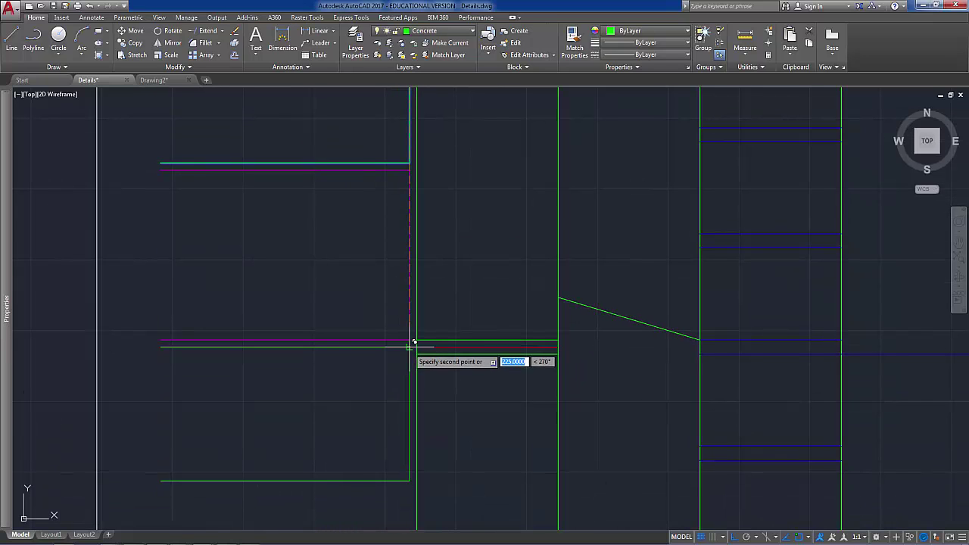
pyautogui.scroll(2, 413, 340)
pyautogui.scroll(5, 413, 341)
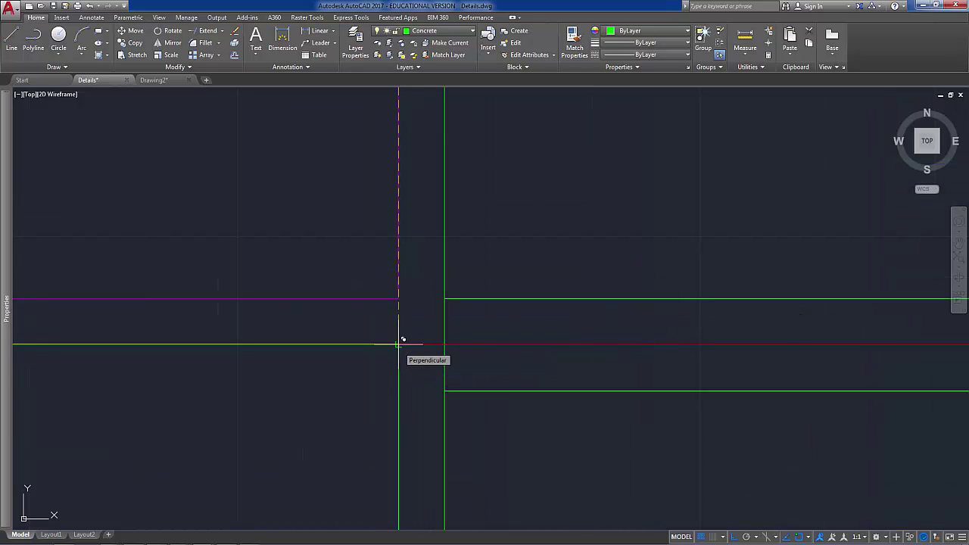
pyautogui.keyDown('shift'); pyautogui.rightClick(400, 345); pyautogui.keyUp('shift')
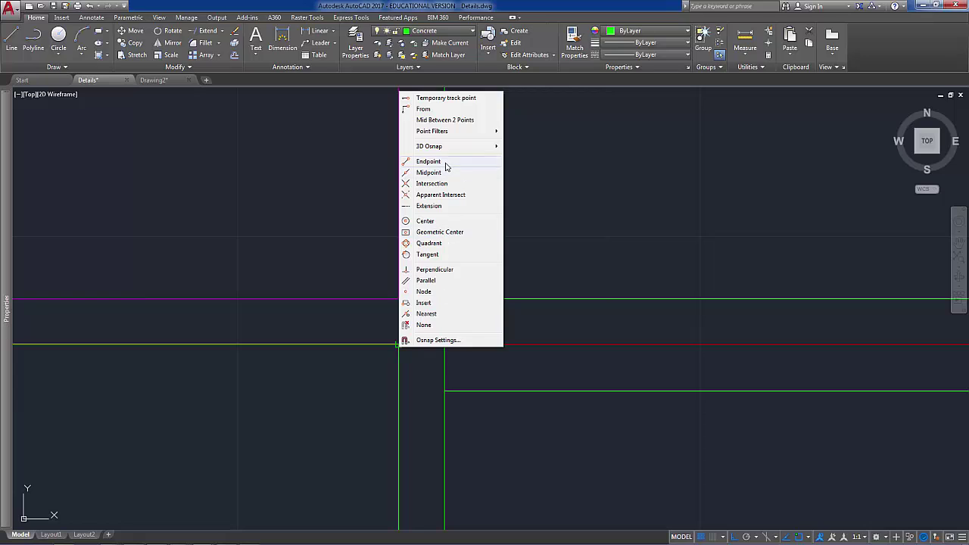
pyautogui.click(446, 99)
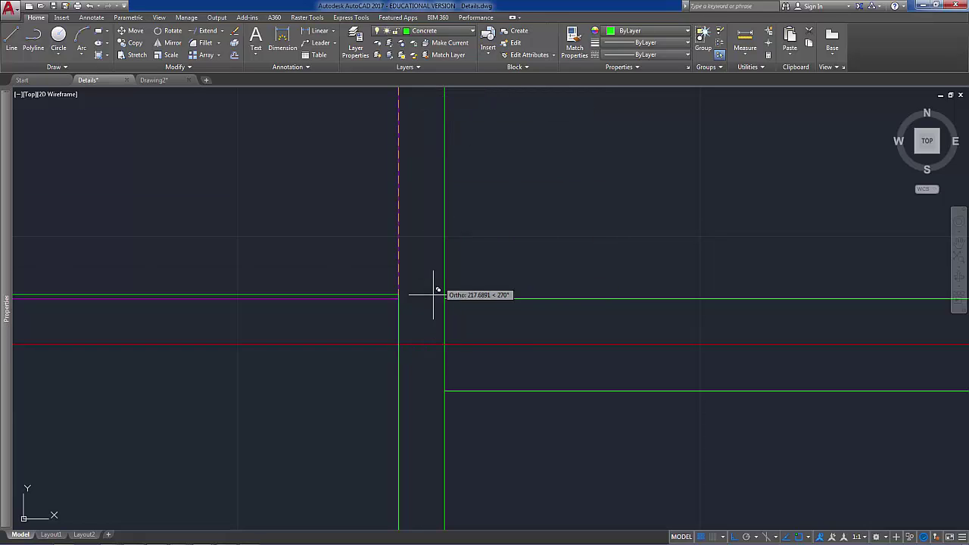
pyautogui.click(401, 345)
pyautogui.write('575')
pyautogui.press('Return')
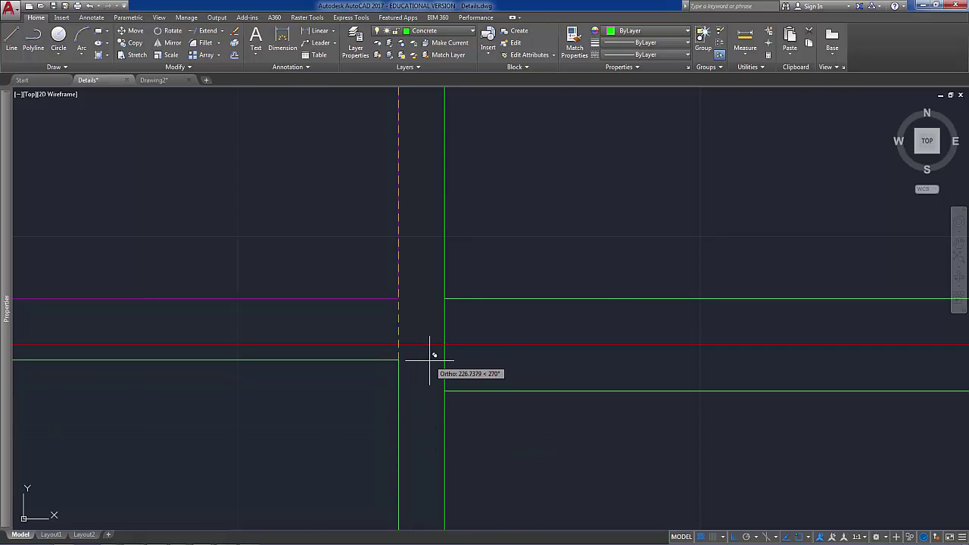
pyautogui.scroll(-4, 428, 364)
pyautogui.click(414, 437)
pyautogui.press('Return')
# - Move the three copied lines 5 units down
pyautogui.scroll(-2, 469, 249)
pyautogui.scroll(2, 224, 291)
pyautogui.click(192, 282)
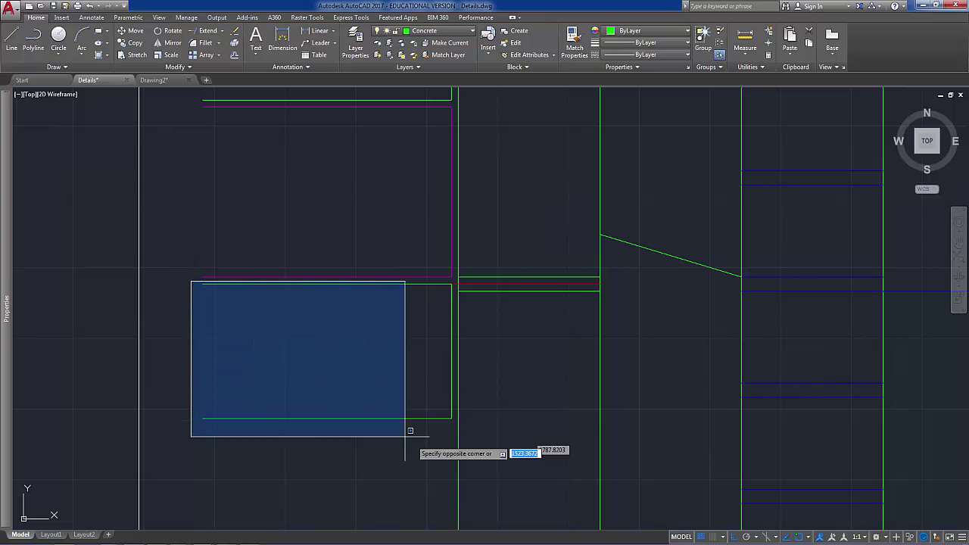
pyautogui.click(461, 454)
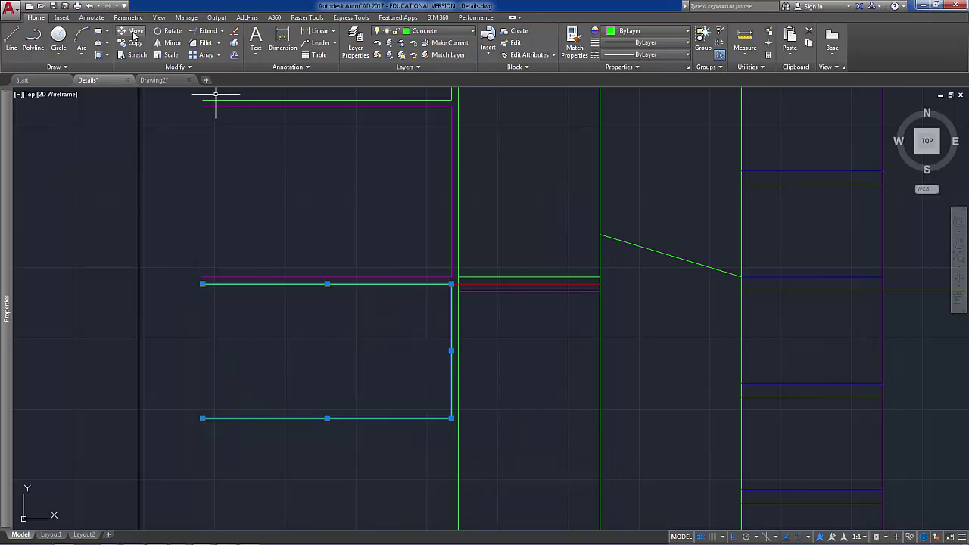
pyautogui.click(134, 35)
pyautogui.click(358, 311)
pyautogui.write('5')
pyautogui.press('Return')
pyautogui.scroll(-4, 363, 322)
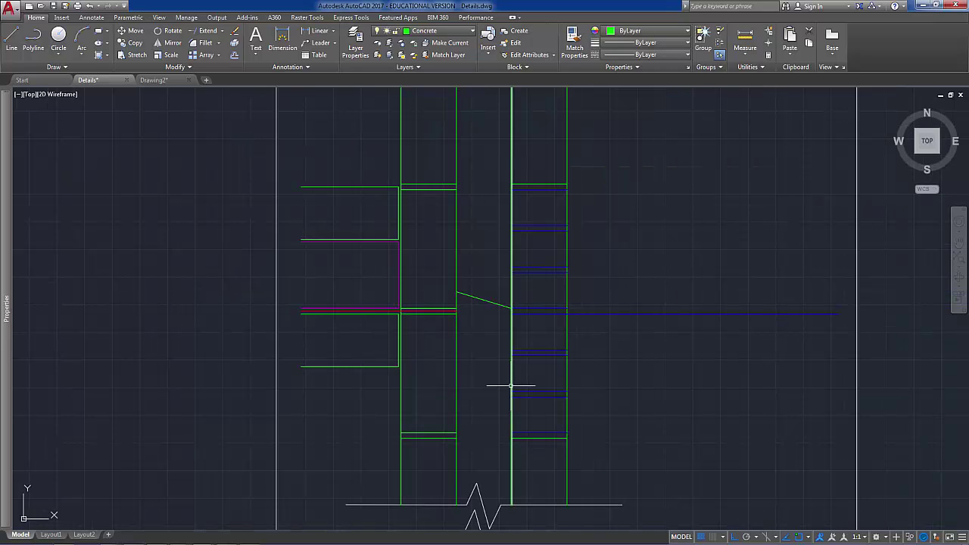
# - Copy the bottom zigzag break line to the left of the detail
pyautogui.moveTo(610, 372)
pyautogui.mouseDown(button='middle')
pyautogui.moveTo(562, 397)
pyautogui.moveTo(580, 328)
pyautogui.mouseUp(button='middle')
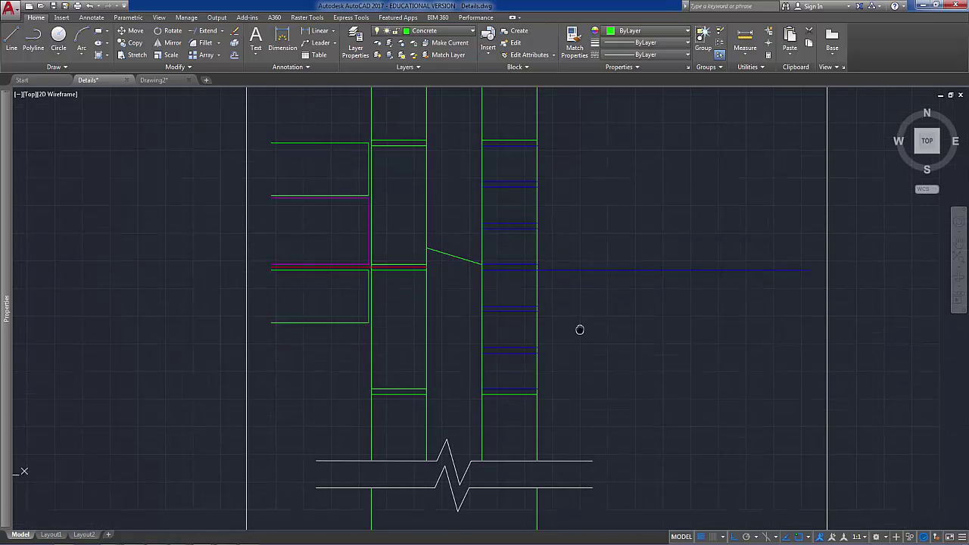
pyautogui.click(578, 461)
pyautogui.scroll(-4, 300, 256)
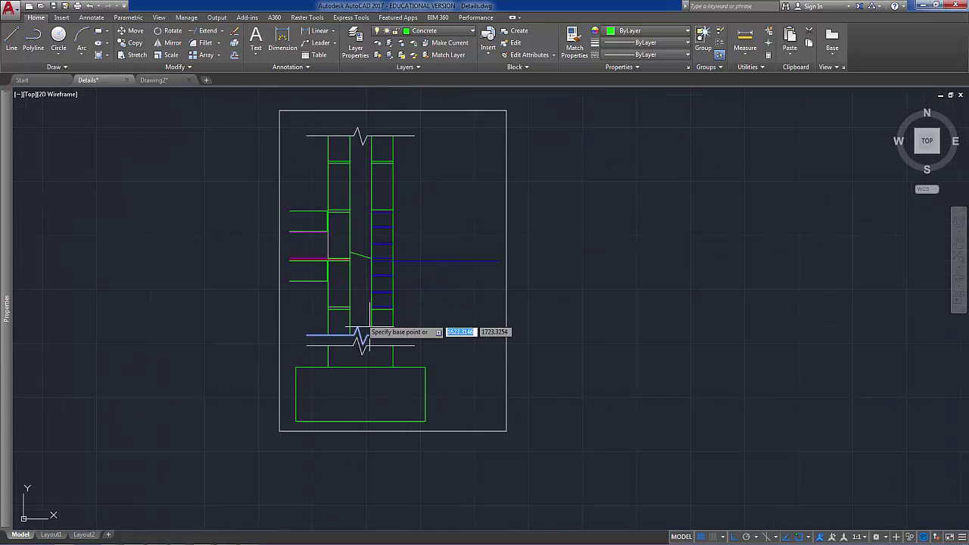
pyautogui.click(444, 336)
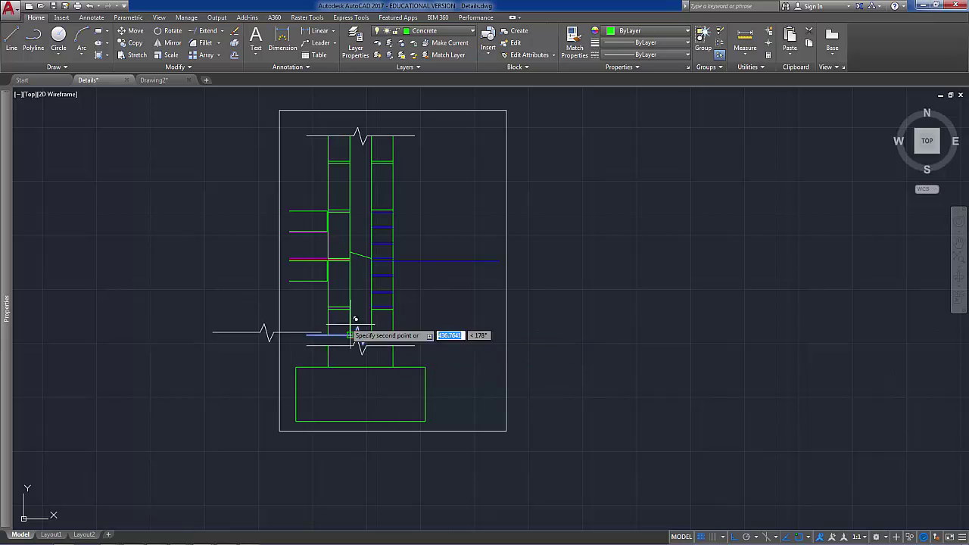
pyautogui.click(265, 217)
# - Rotate the break-line copy 90 degrees to stand upright
pyautogui.click(214, 334)
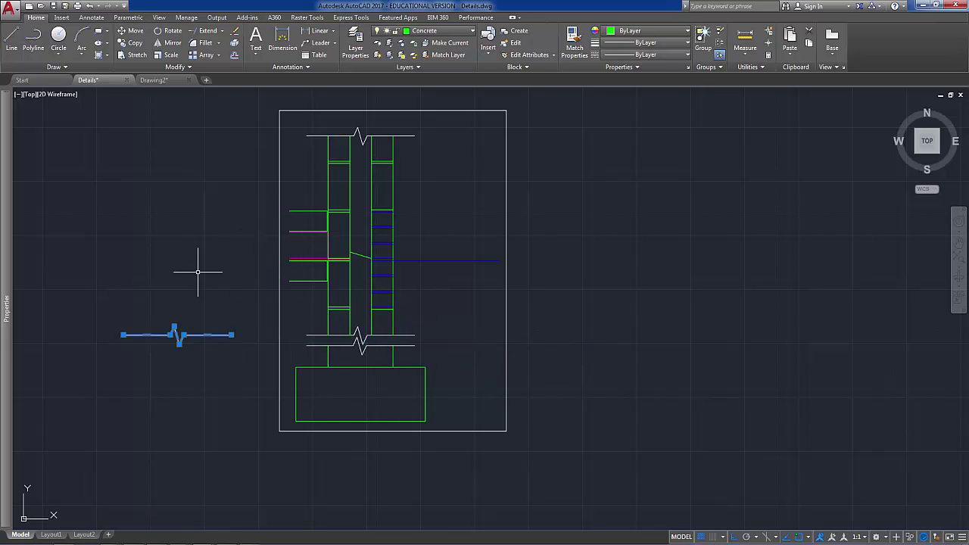
pyautogui.click(168, 30)
pyautogui.click(220, 310)
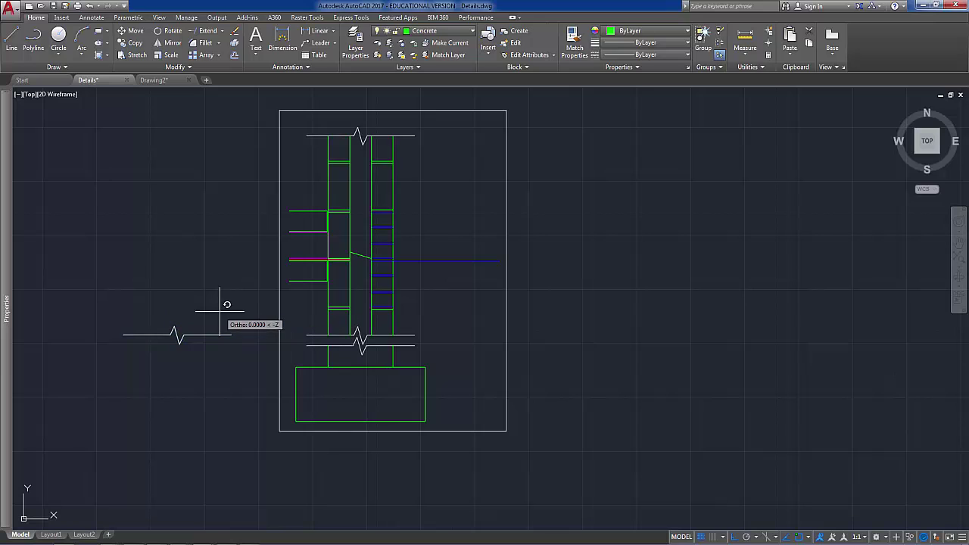
pyautogui.write('90')
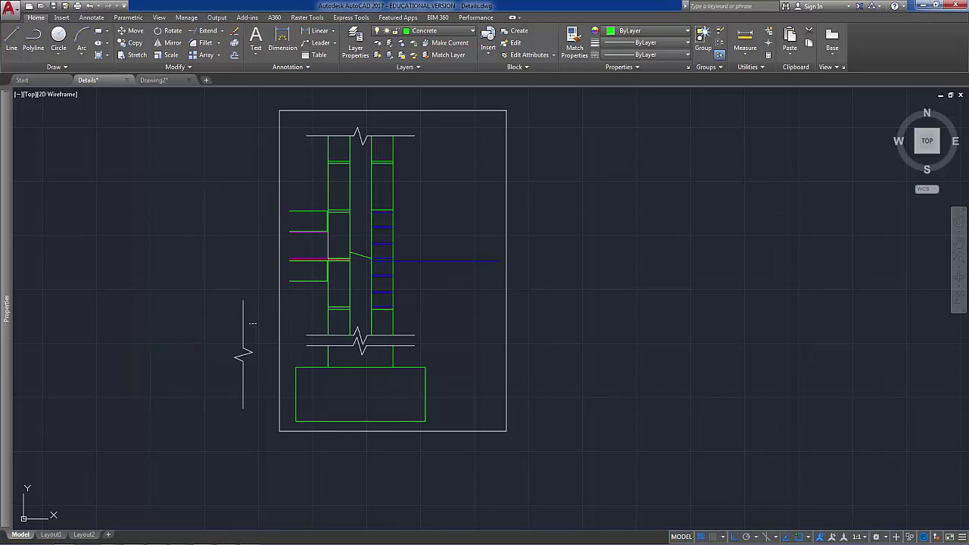
pyautogui.press('Return')
# - Move the upright break line onto the floor layers' left corner
pyautogui.click(132, 31)
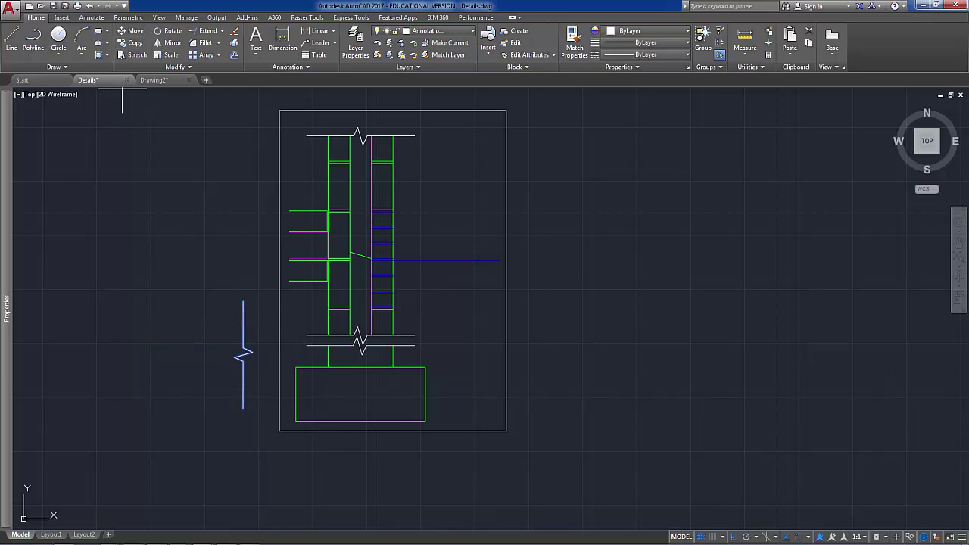
pyautogui.scroll(2, 249, 336)
pyautogui.click(239, 280)
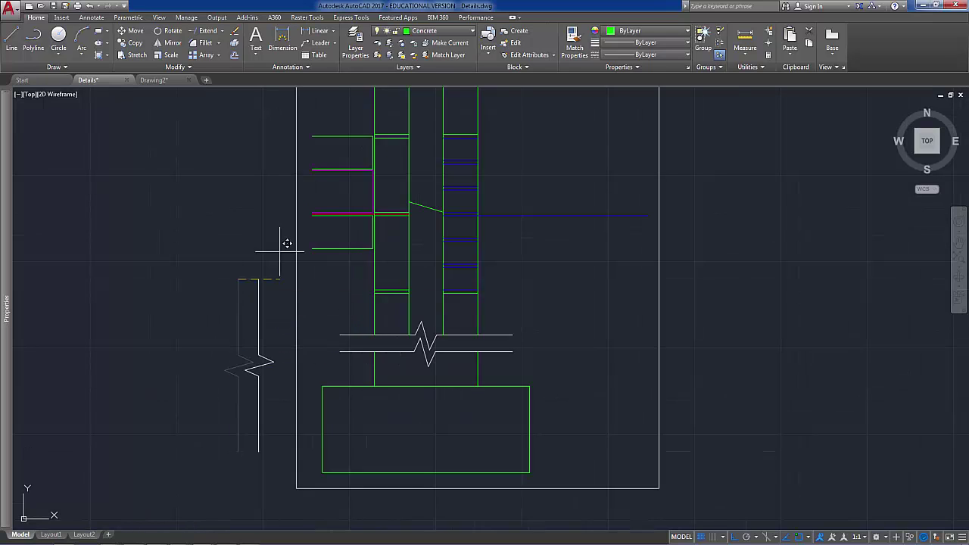
pyautogui.click(324, 133)
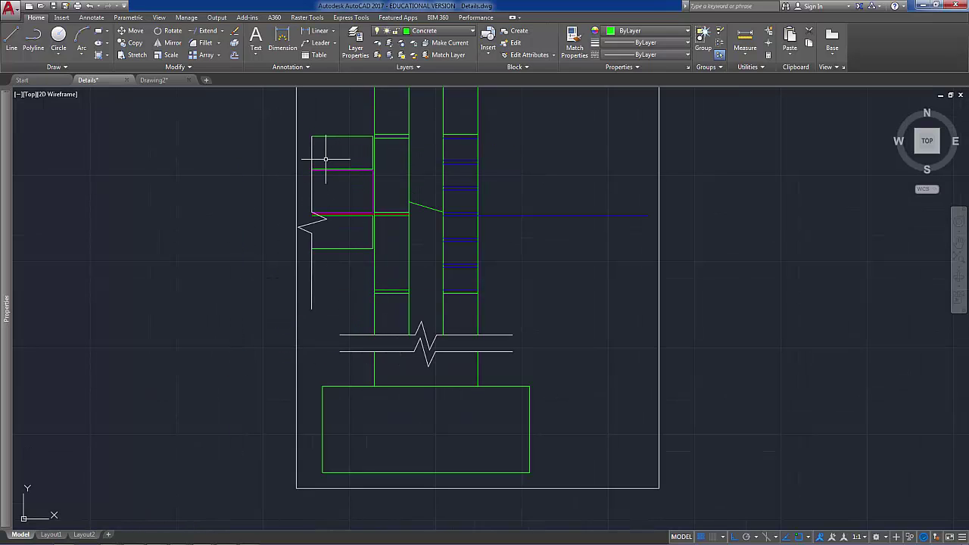
pyautogui.scroll(2, 325, 159)
pyautogui.scroll(2, 332, 215)
# - Shift the break line higher along the floor layers' left edge
pyautogui.click(331, 215)
pyautogui.click(281, 193)
pyautogui.click(135, 31)
pyautogui.click(183, 233)
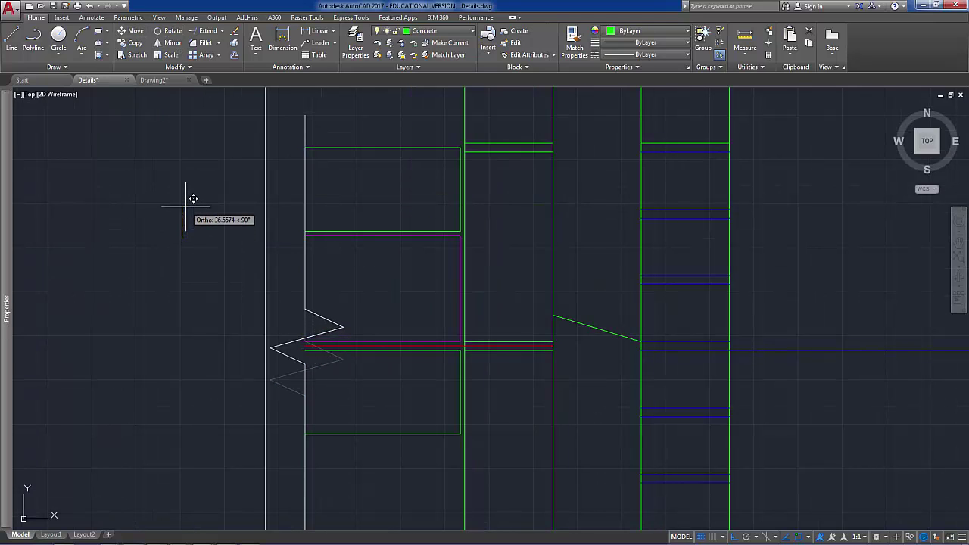
pyautogui.click(194, 198)
pyautogui.scroll(-2, 351, 405)
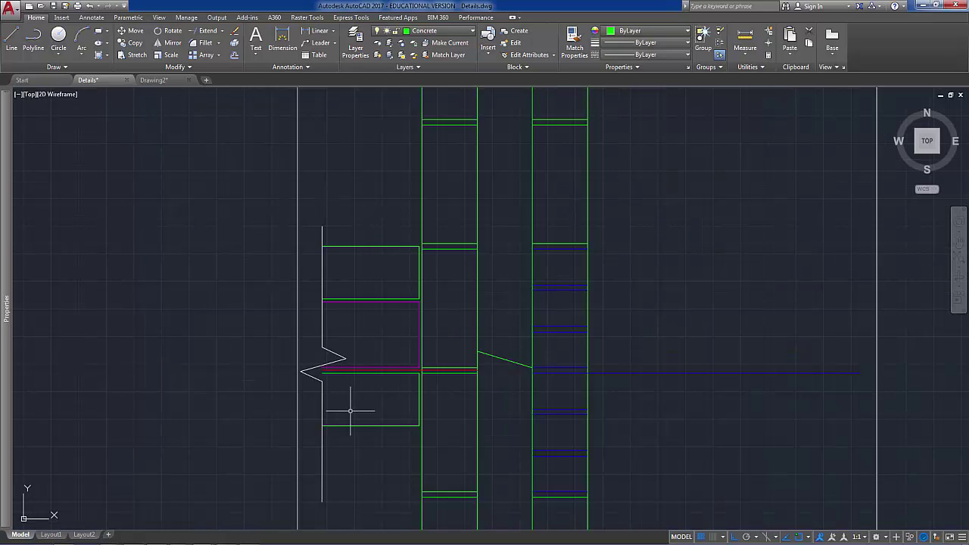
pyautogui.moveTo(373, 469); pyautogui.dragTo(371, 369, button='middle')
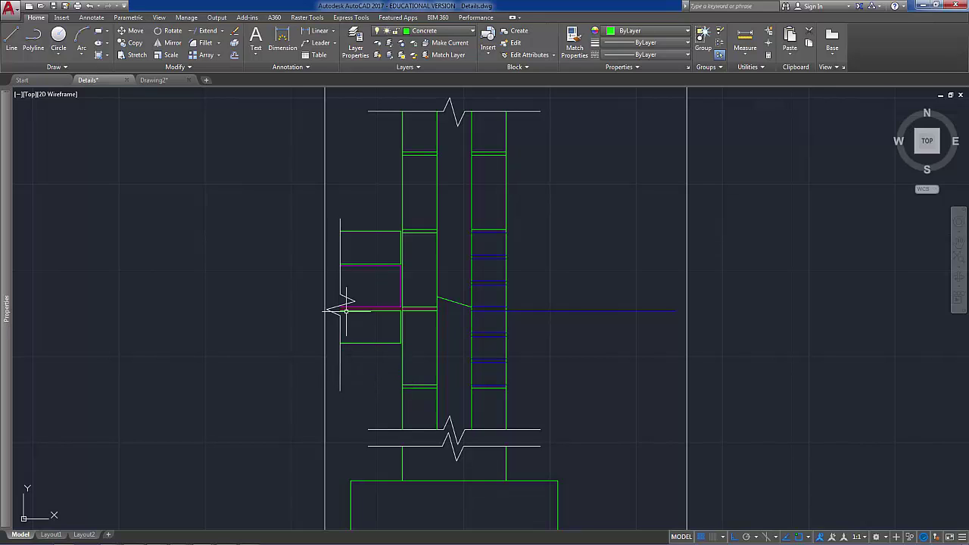
pyautogui.scroll(1, 378, 351)
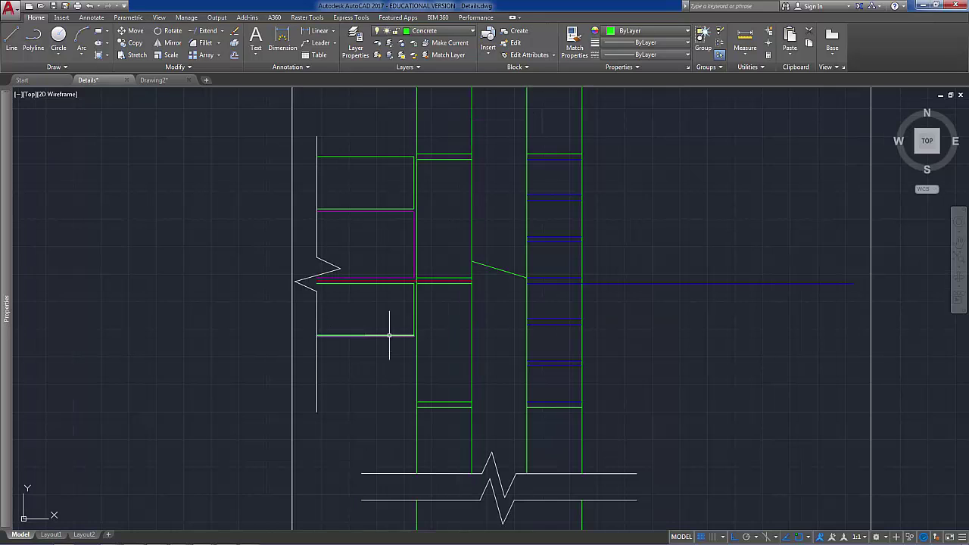
pyautogui.scroll(3, 390, 341)
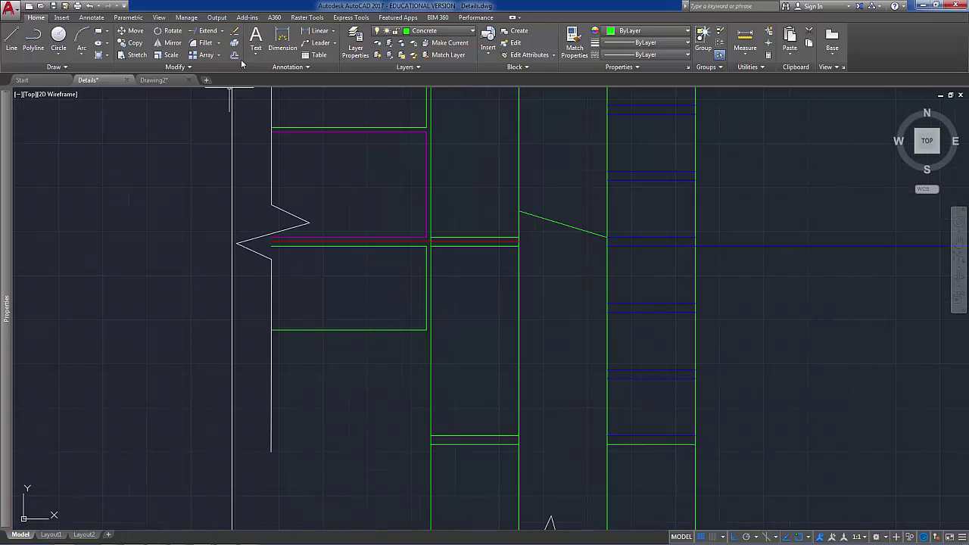
# - Offset the bottom floor line 25 units downward with OFFSET
pyautogui.write('o')
pyautogui.press('Return')
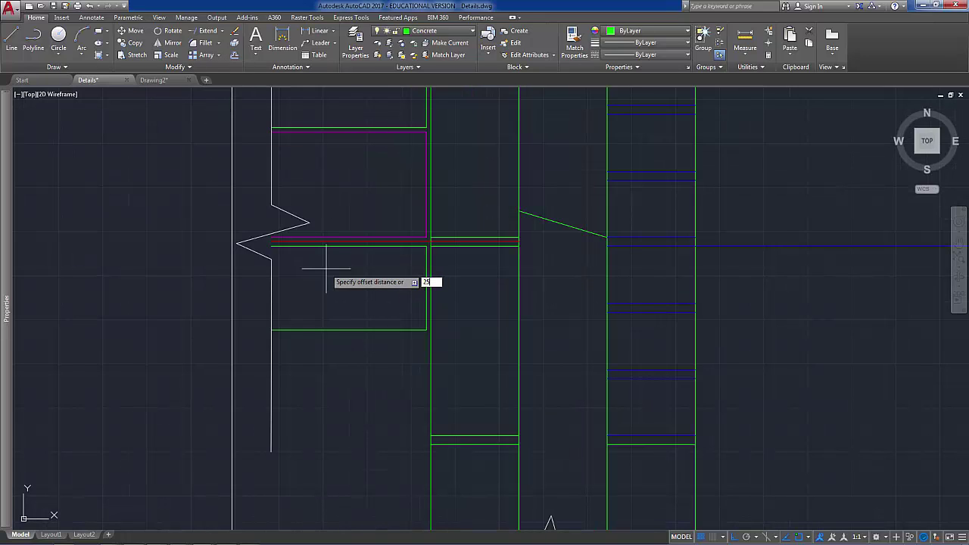
pyautogui.press('Return')
pyautogui.click(335, 331)
pyautogui.click(346, 392)
pyautogui.press('Return')
# - Put the new offset line on the Mortar layer
pyautogui.click(385, 352)
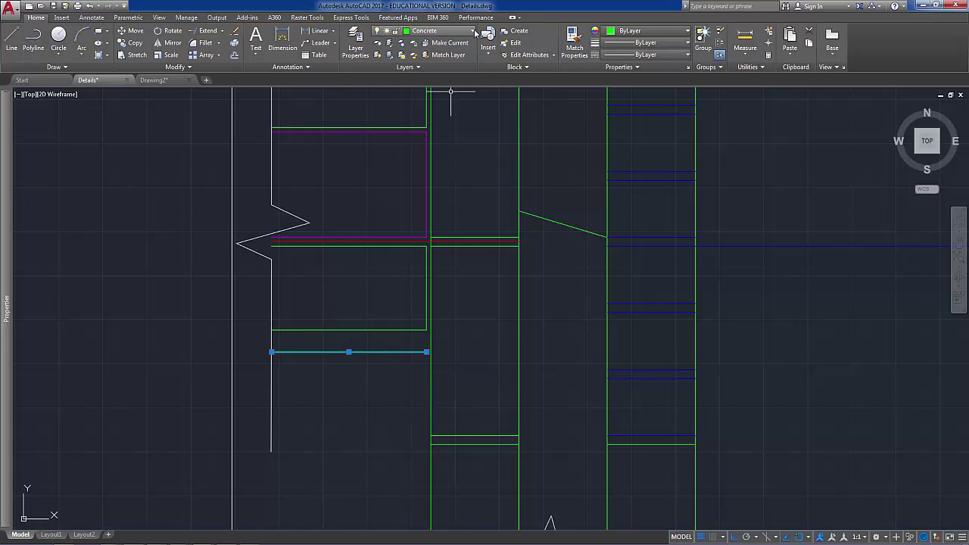
pyautogui.click(474, 31)
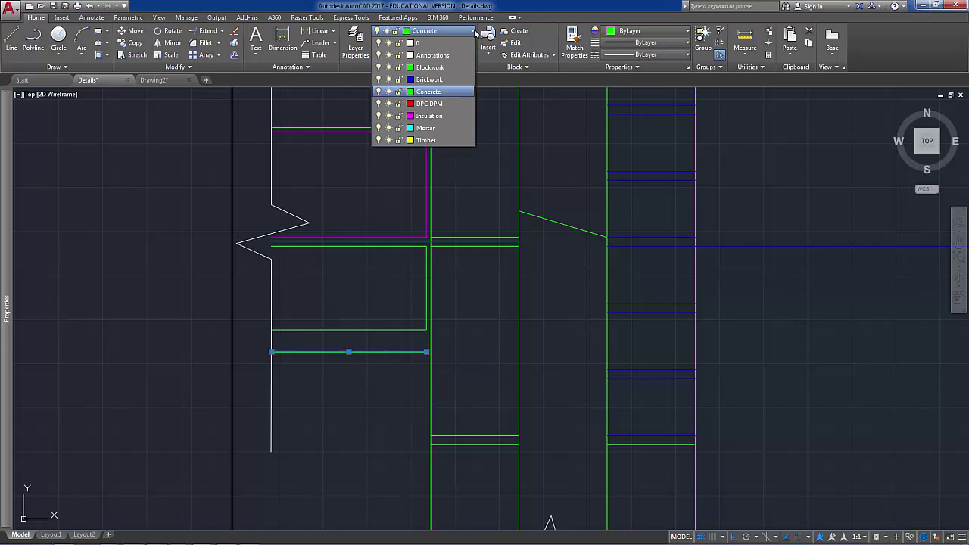
pyautogui.click(427, 129)
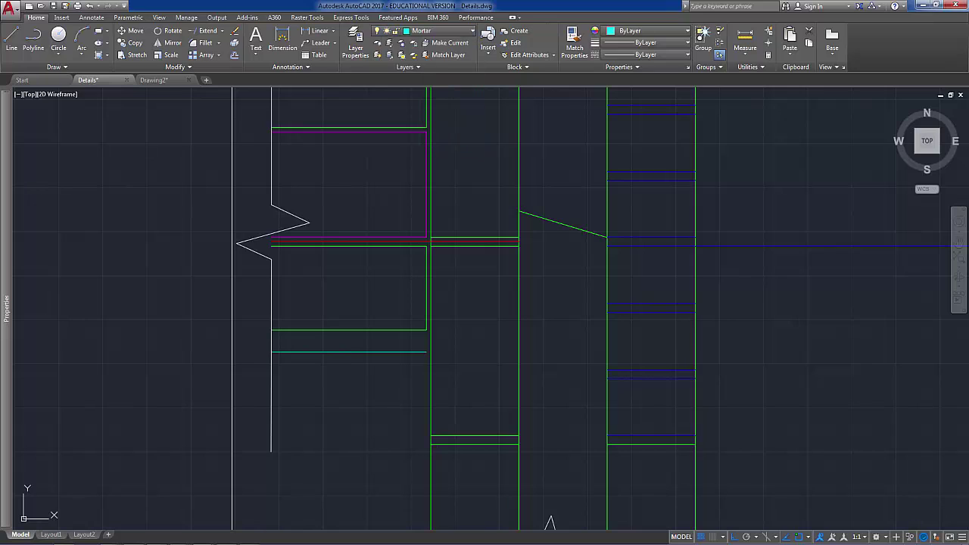
pyautogui.click(12, 40)
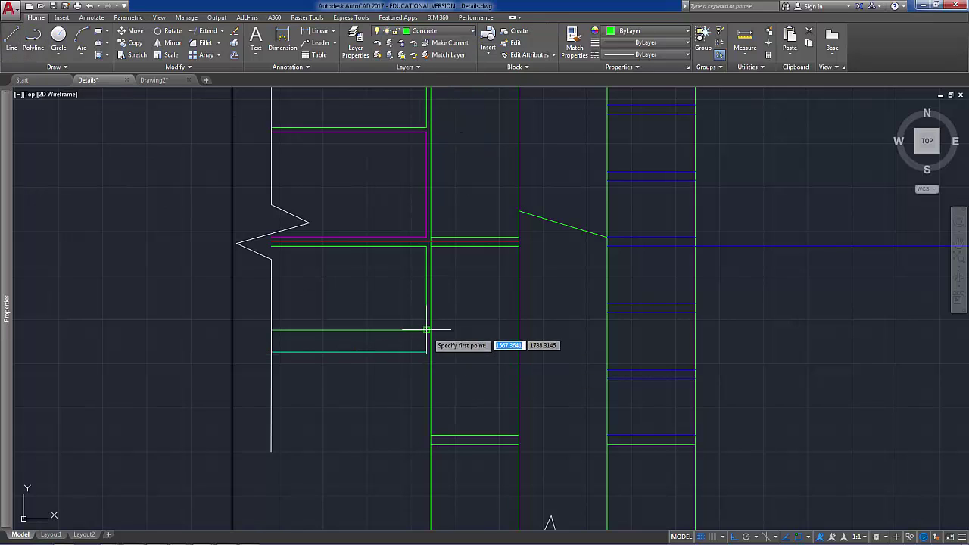
pyautogui.click(427, 352)
pyautogui.press('Escape')
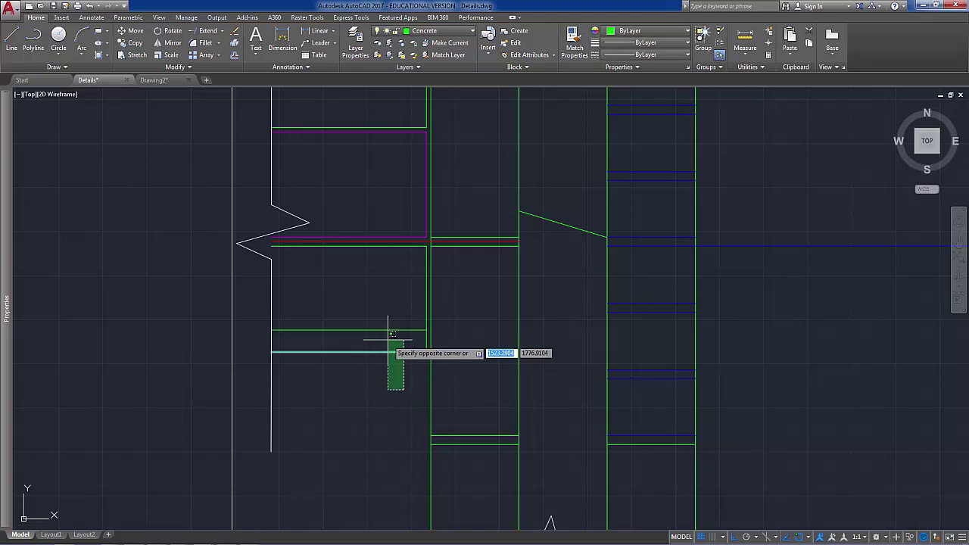
# - Match the cyan line's properties to a Concrete-layer object
pyautogui.click(390, 352)
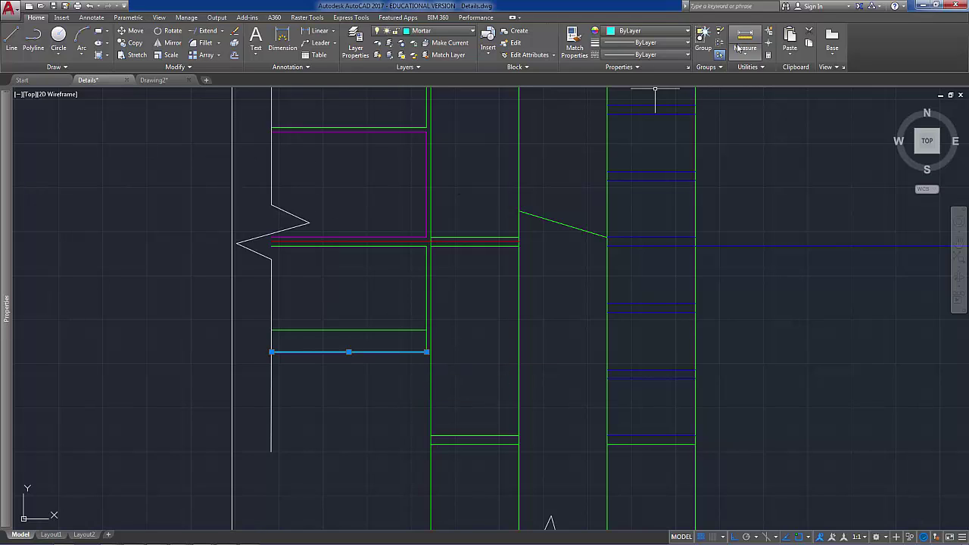
pyautogui.click(575, 46)
pyautogui.click(424, 352)
pyautogui.scroll(-2, 435, 382)
pyautogui.moveTo(431, 383); pyautogui.dragTo(405, 345, button='middle')
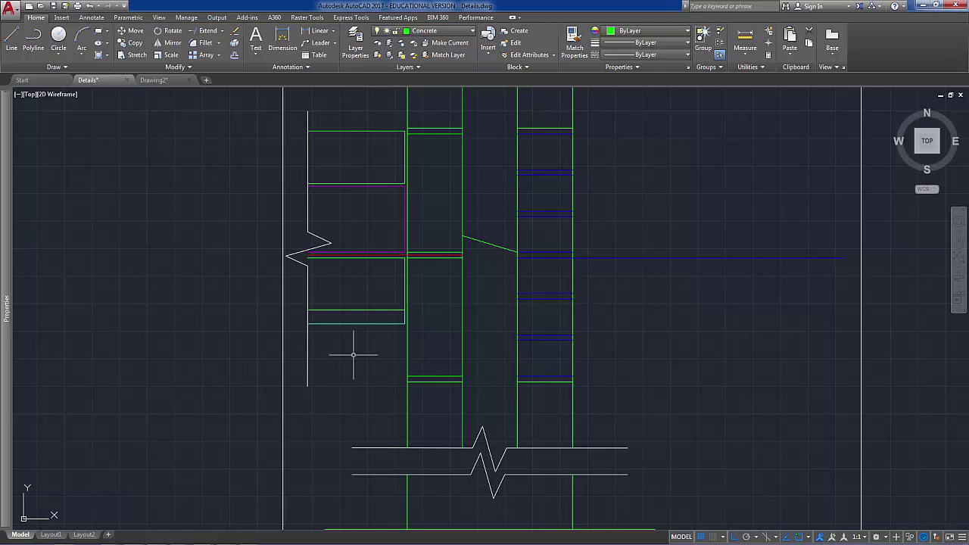
# - Select the break-line polyline, then cancel an attempted stretch of its end
pyautogui.scroll(2, 380, 383)
pyautogui.scroll(-4, 380, 382)
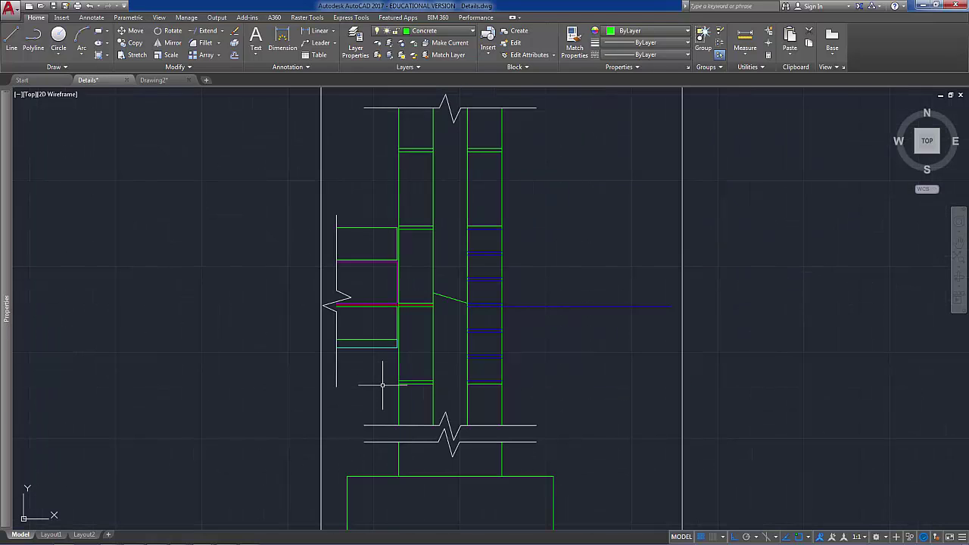
pyautogui.scroll(2, 410, 337)
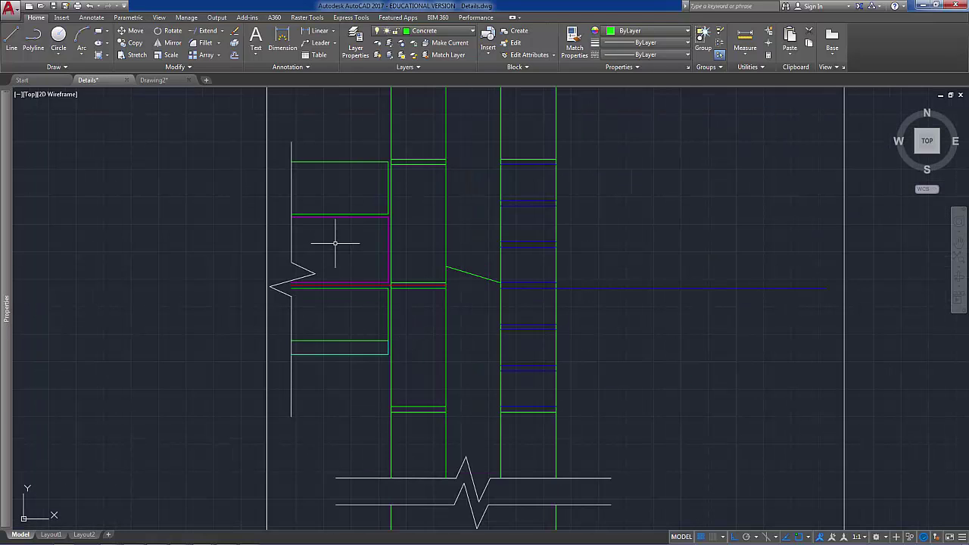
pyautogui.click(306, 318)
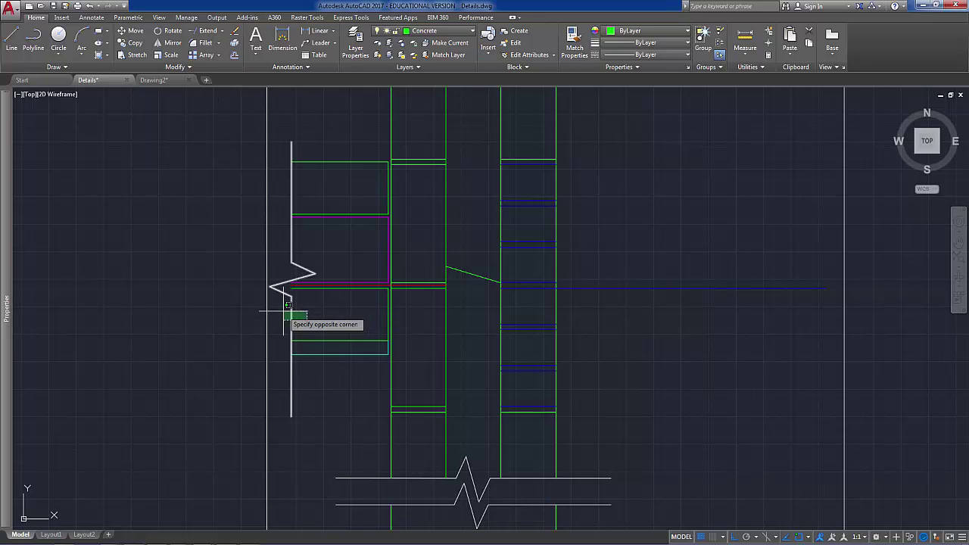
pyautogui.click(288, 307)
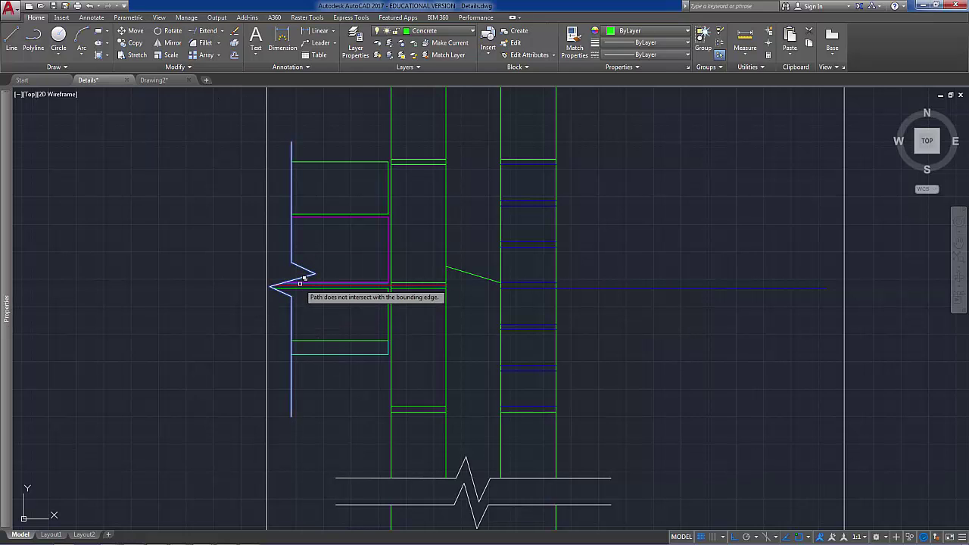
pyautogui.click(304, 278)
pyautogui.press('Escape')
pyautogui.press('Escape')
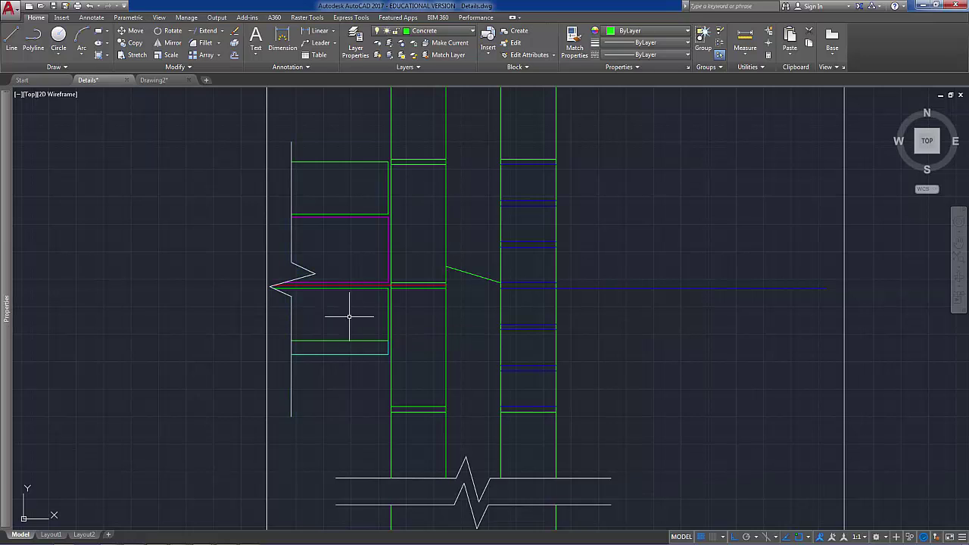
# - Shorten the blue line right of the outer leaf by dragging its right end left
pyautogui.scroll(-2, 424, 307)
pyautogui.moveTo(539, 317); pyautogui.dragTo(462, 323, button='middle')
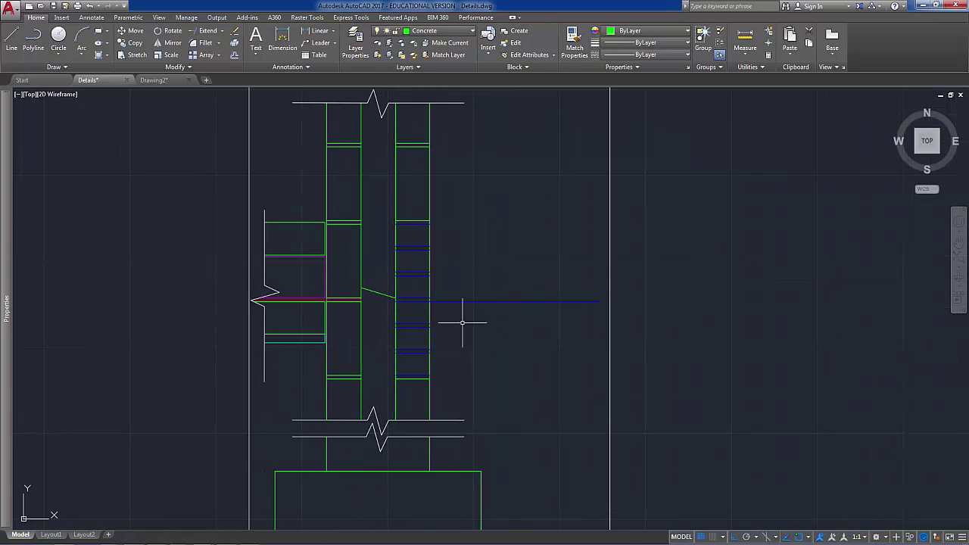
pyautogui.click(570, 301)
pyautogui.click(599, 302)
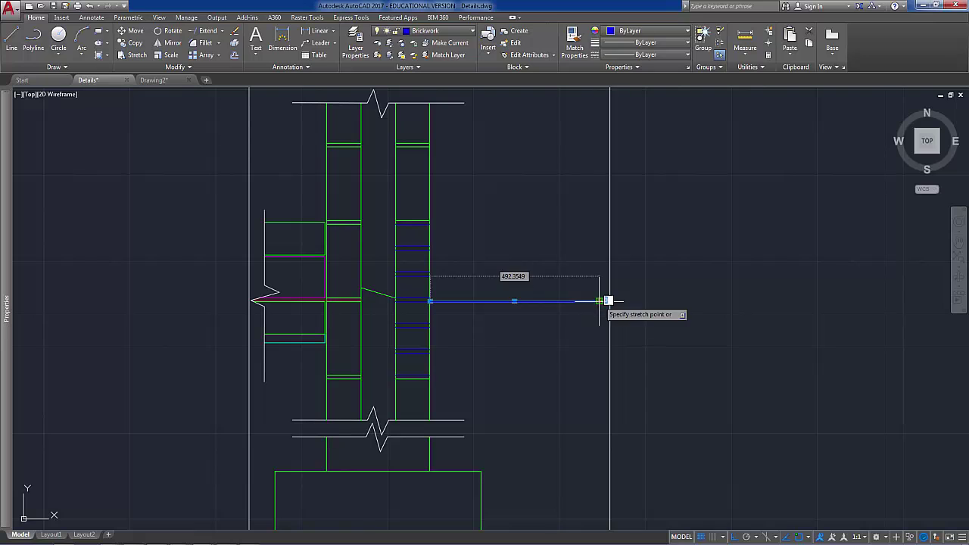
pyautogui.click(530, 301)
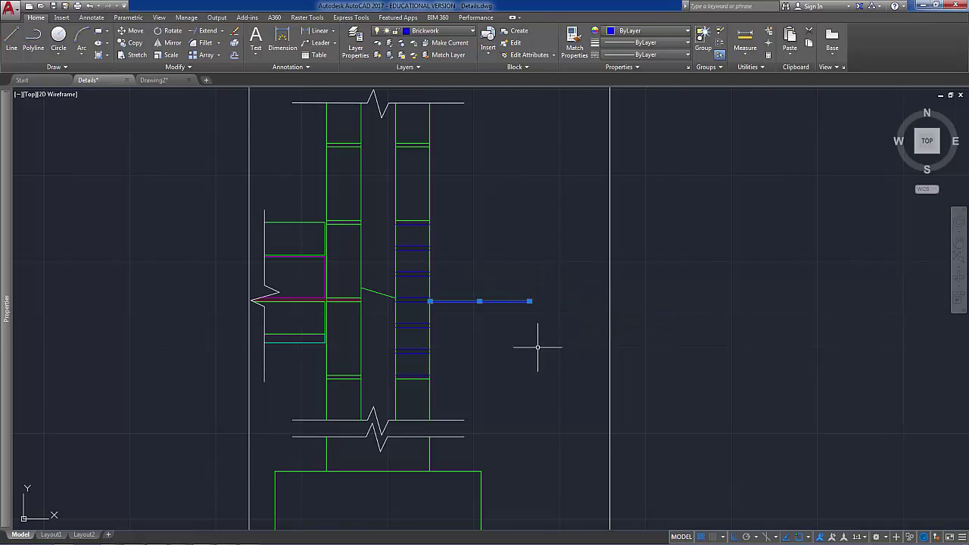
pyautogui.press('Escape')
pyautogui.scroll(-2, 552, 318)
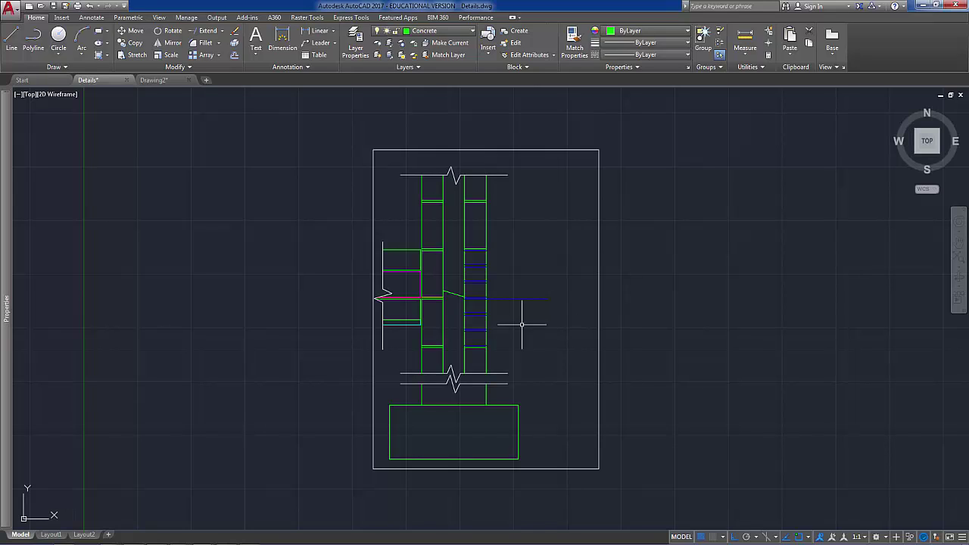
# - Draw a vertical line in the cavity starting at the inner leaf edge
pyautogui.scroll(2, 510, 327)
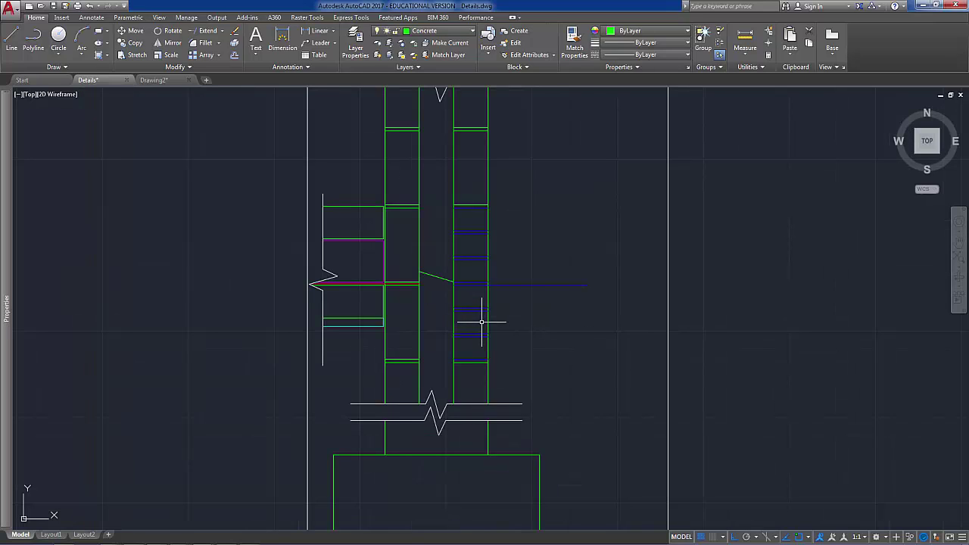
pyautogui.scroll(2, 417, 244)
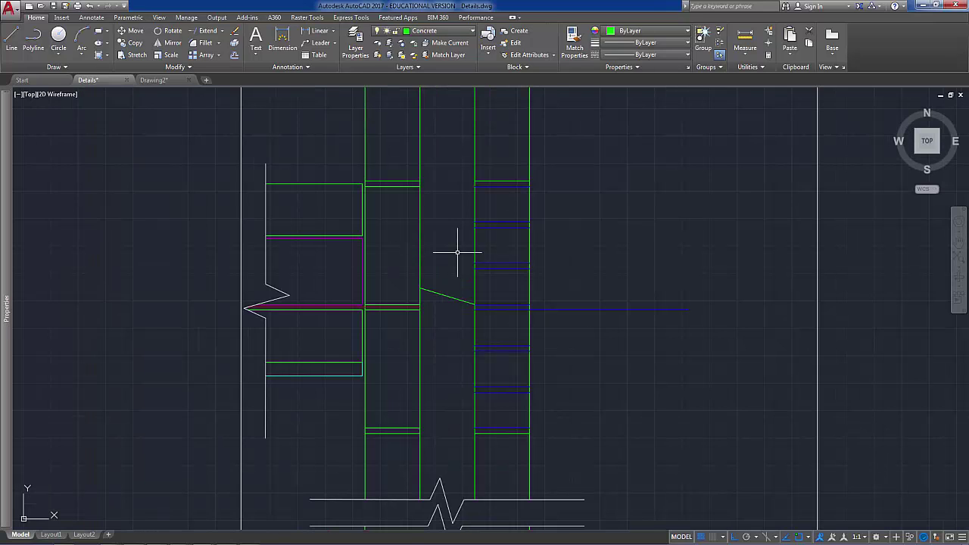
pyautogui.moveTo(563, 283); pyautogui.dragTo(559, 324, button='middle')
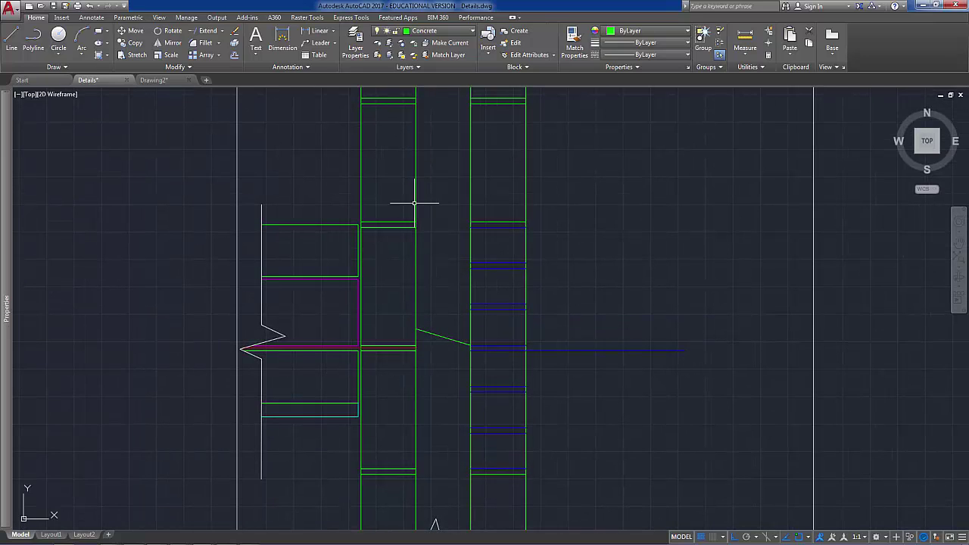
pyautogui.click(19, 43)
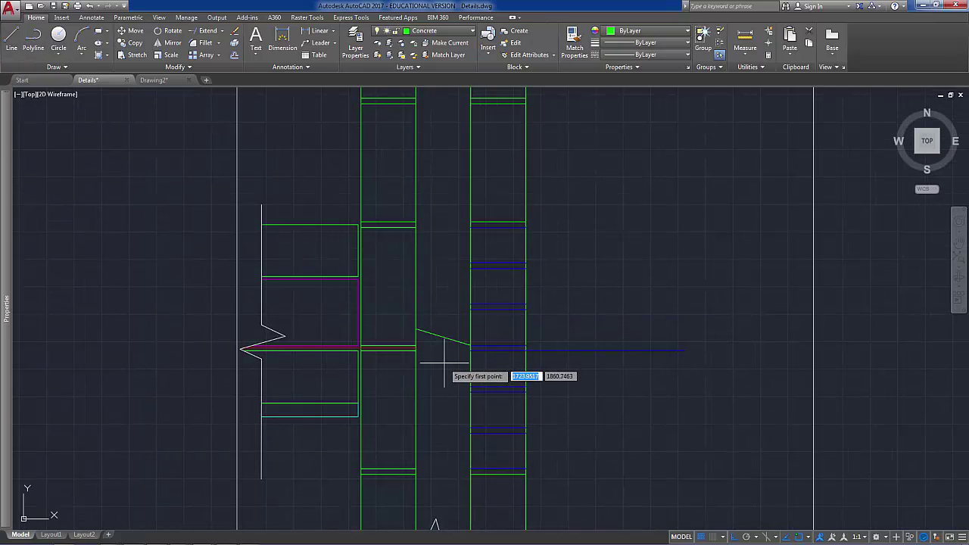
pyautogui.scroll(4, 432, 361)
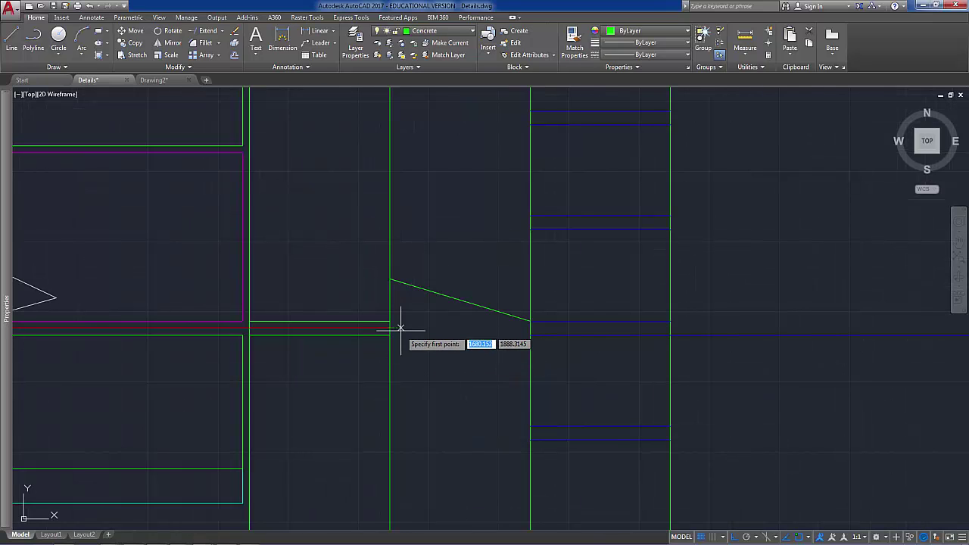
pyautogui.click(403, 329)
pyautogui.scroll(-2, 401, 326)
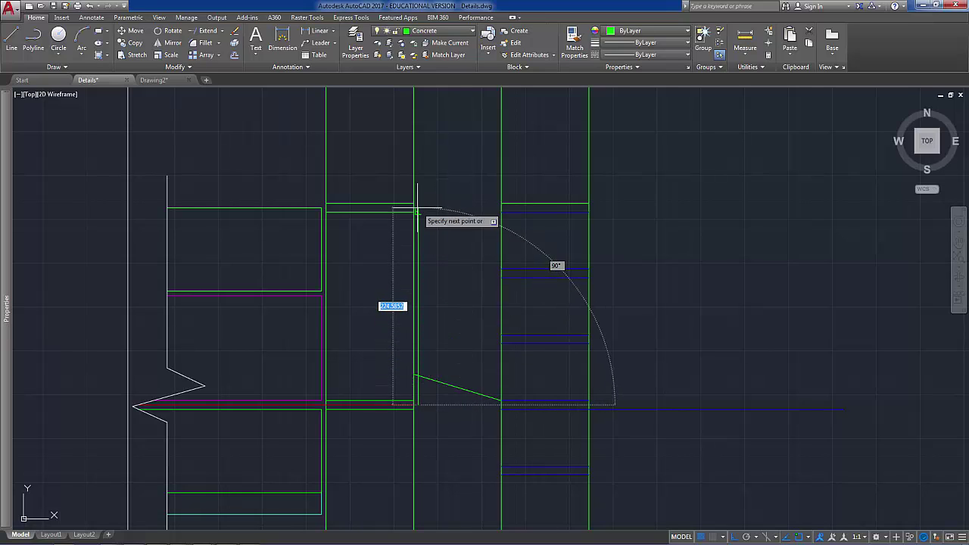
pyautogui.scroll(2, 418, 209)
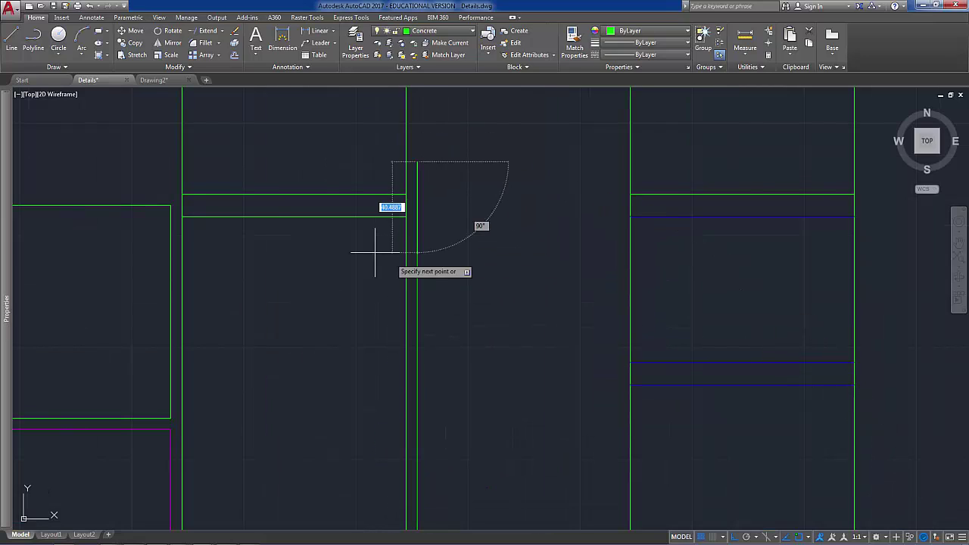
pyautogui.press('Escape')
# - Offset the top horizontal line 5 units downward
pyautogui.click(234, 54)
pyautogui.write('5')
pyautogui.press('Return')
pyautogui.click(372, 195)
pyautogui.click(372, 203)
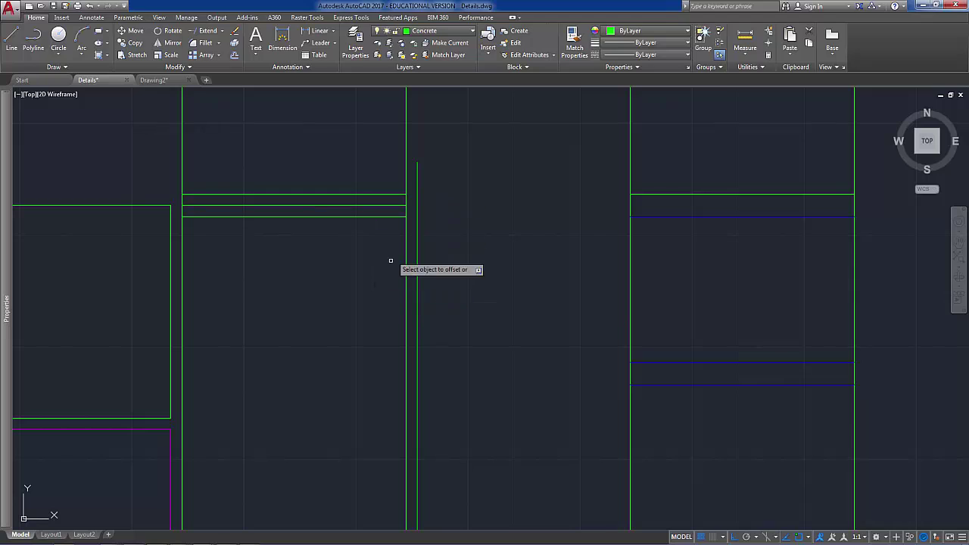
pyautogui.press('Escape')
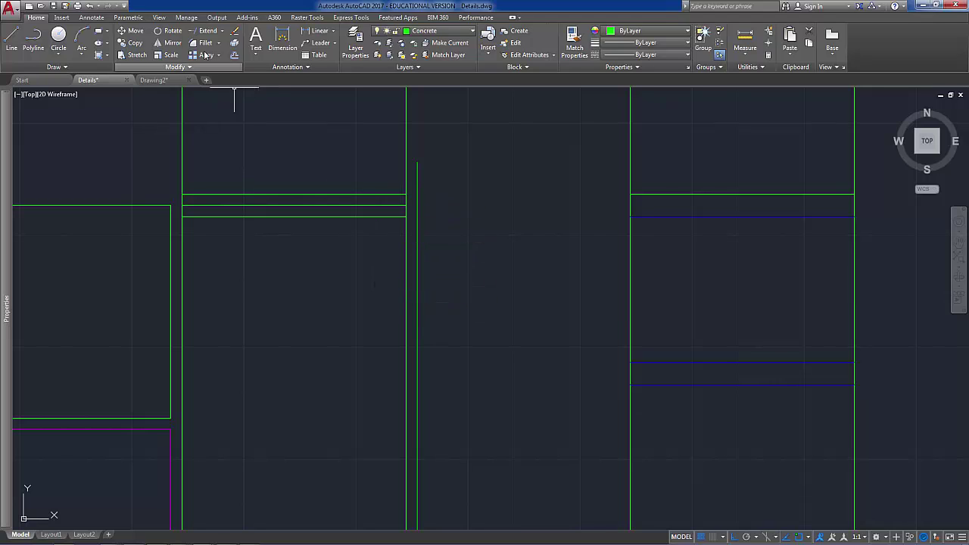
# - Fillet the top and bottom corners where the new vertical line meets the horizontals
pyautogui.click(203, 42)
pyautogui.click(393, 205)
pyautogui.click(416, 219)
pyautogui.press('space')
pyautogui.scroll(-4, 465, 313)
pyautogui.moveTo(456, 404); pyautogui.dragTo(492, 304, button='middle')
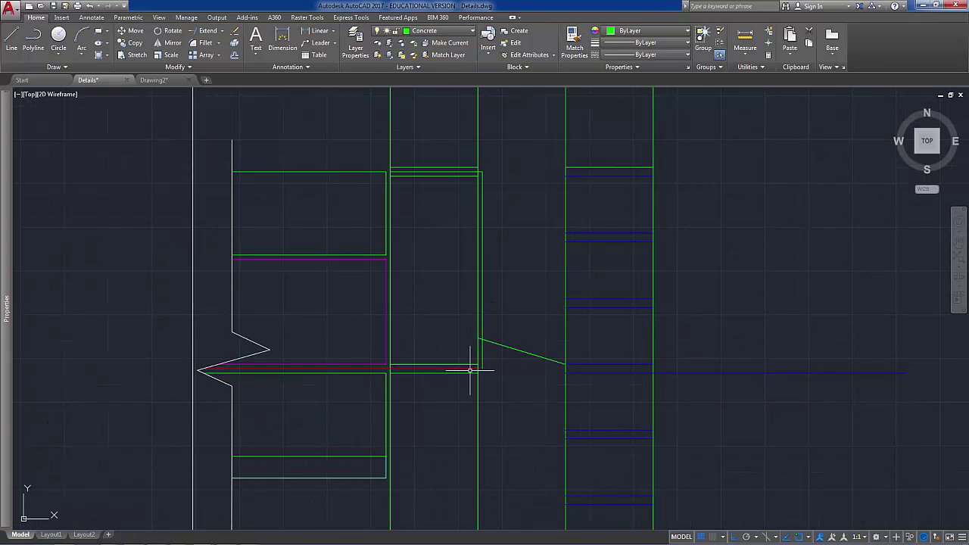
pyautogui.click(472, 369)
pyautogui.click(481, 355)
# - Match the new cavity-face outline to the red DPC line's properties
pyautogui.click(464, 369)
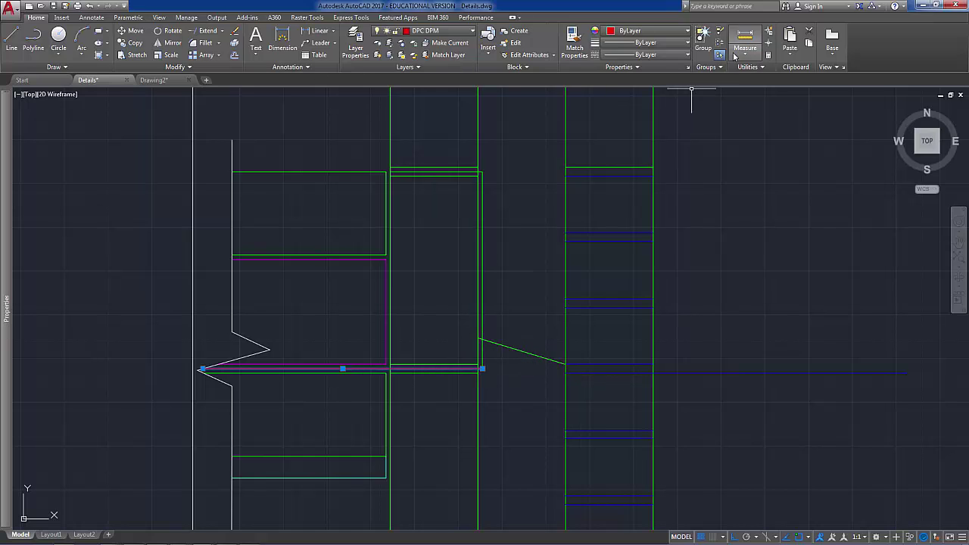
pyautogui.click(575, 48)
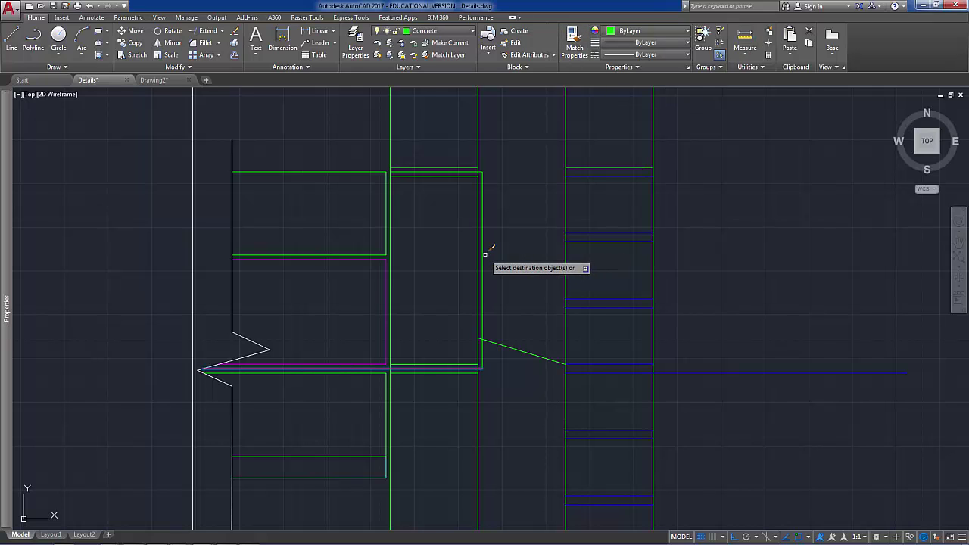
pyautogui.click(464, 172)
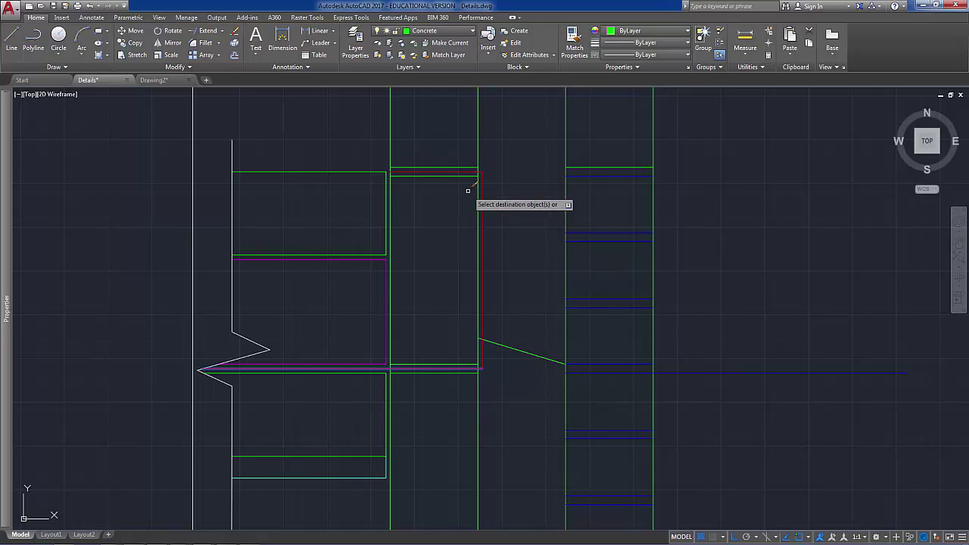
pyautogui.press('Return')
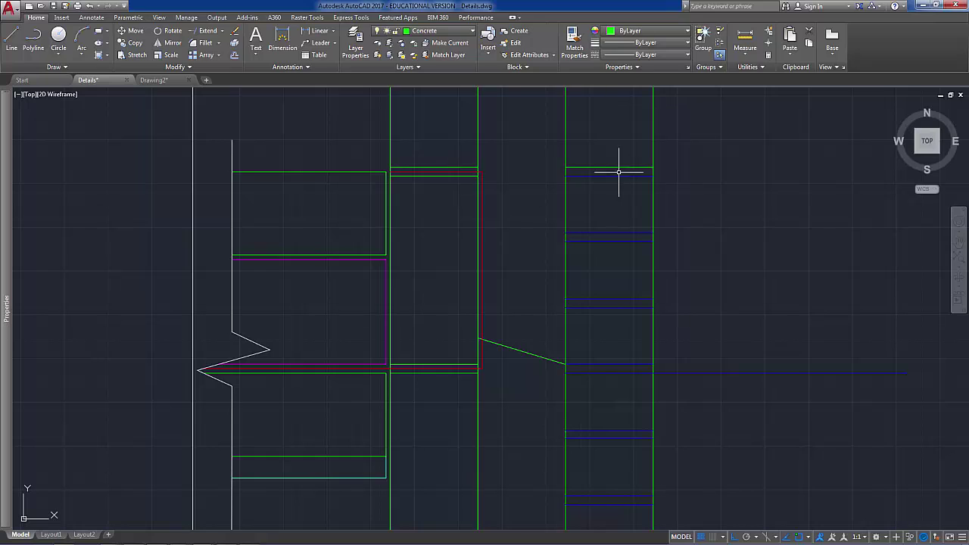
# - Offset the outer leaf's top course line by 5 and put it on the DPC DPM layer
pyautogui.click(234, 54)
pyautogui.press('Return')
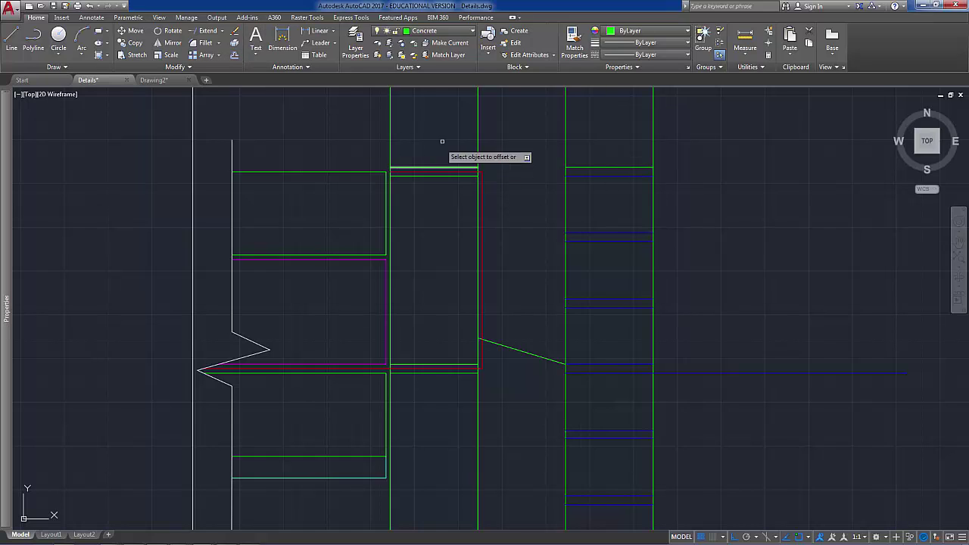
pyautogui.click(598, 166)
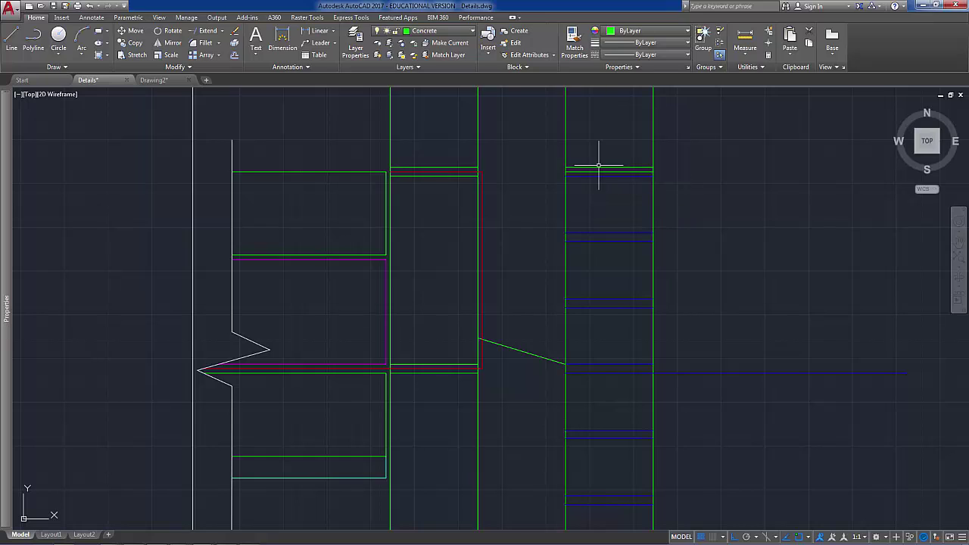
pyautogui.click(455, 30)
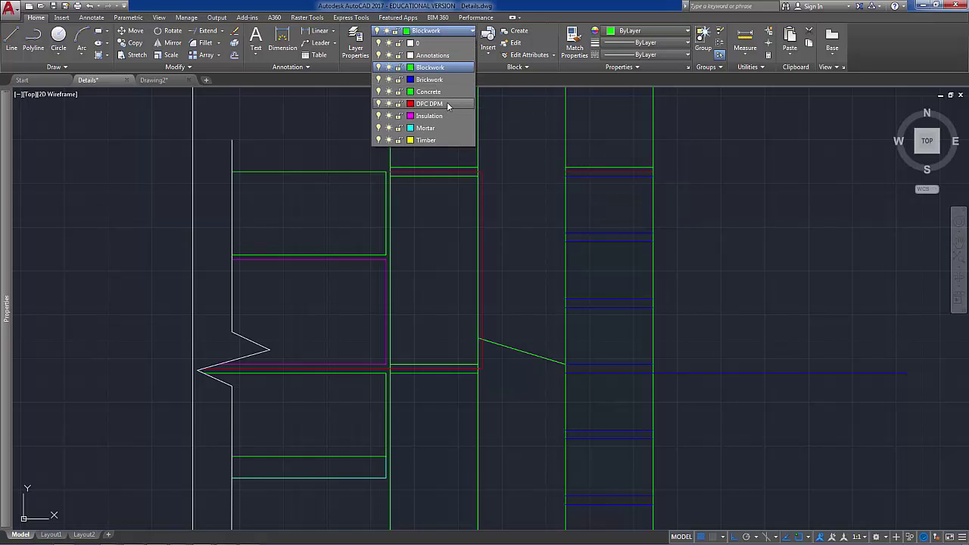
pyautogui.click(430, 103)
pyautogui.press('Escape')
pyautogui.scroll(-4, 647, 236)
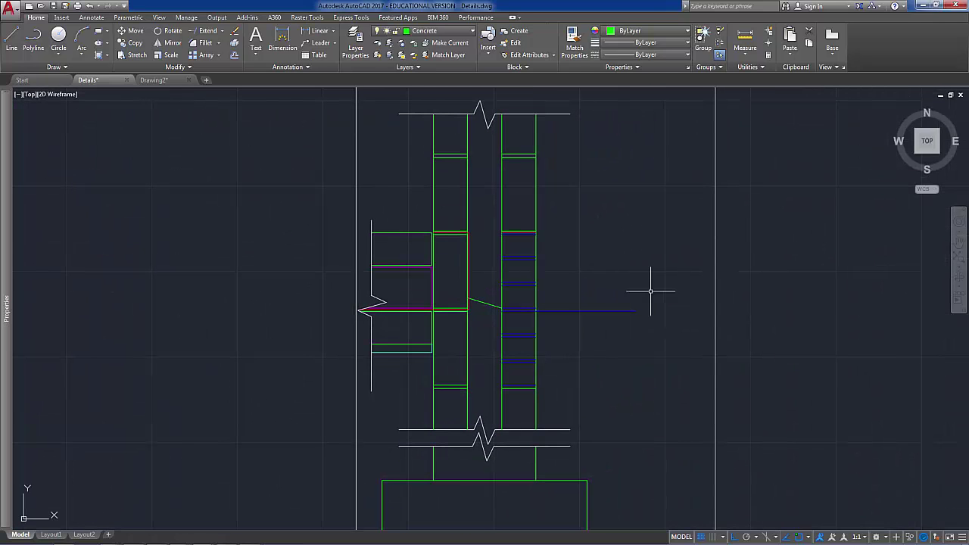
# - Select the blue line right of the wall and the sloping green cavity line
pyautogui.scroll(-2, 649, 290)
pyautogui.moveTo(623, 281); pyautogui.dragTo(541, 255, button='middle')
pyautogui.scroll(2, 572, 271)
pyautogui.scroll(-2, 571, 271)
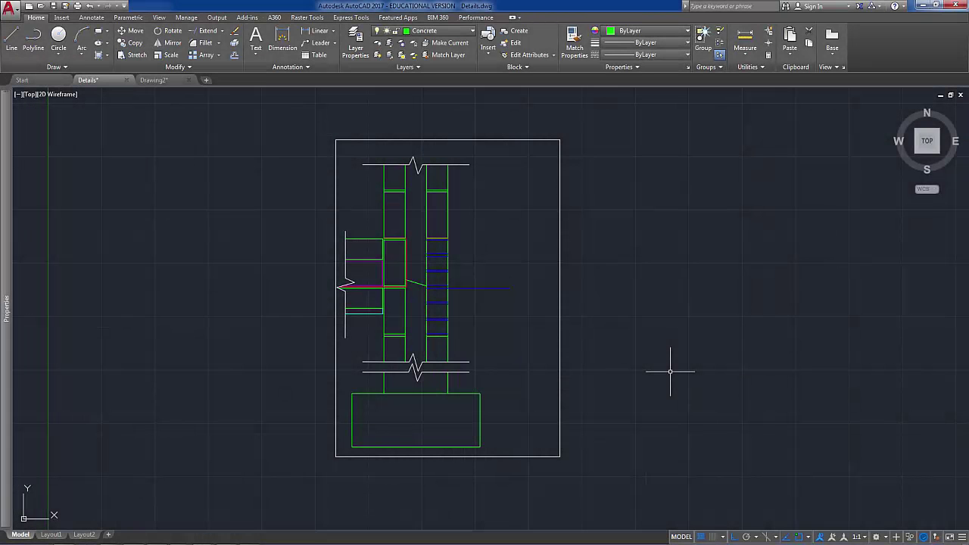
pyautogui.scroll(4, 448, 289)
pyautogui.click(522, 289)
pyautogui.click(369, 275)
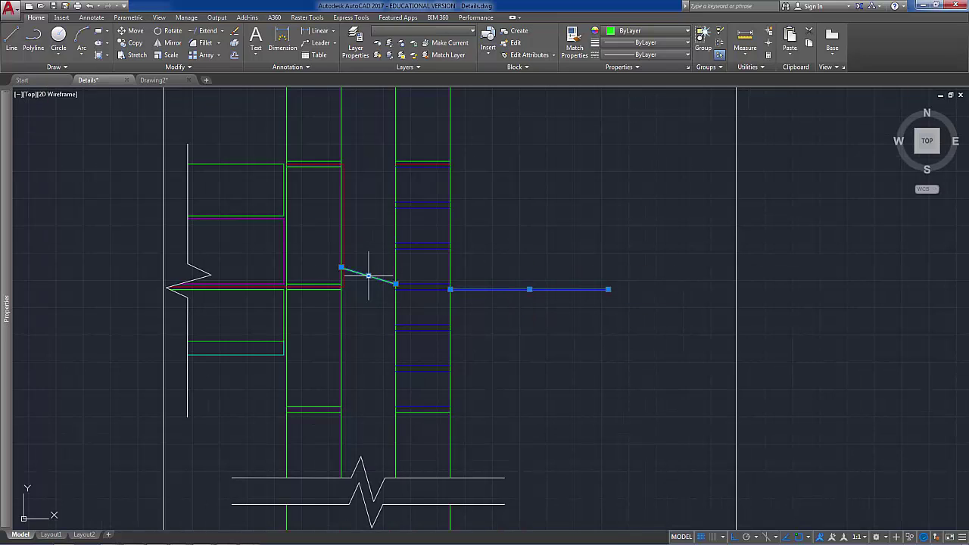
# - Move both selected lines 75 units straight down
pyautogui.click(131, 30)
pyautogui.click(548, 209)
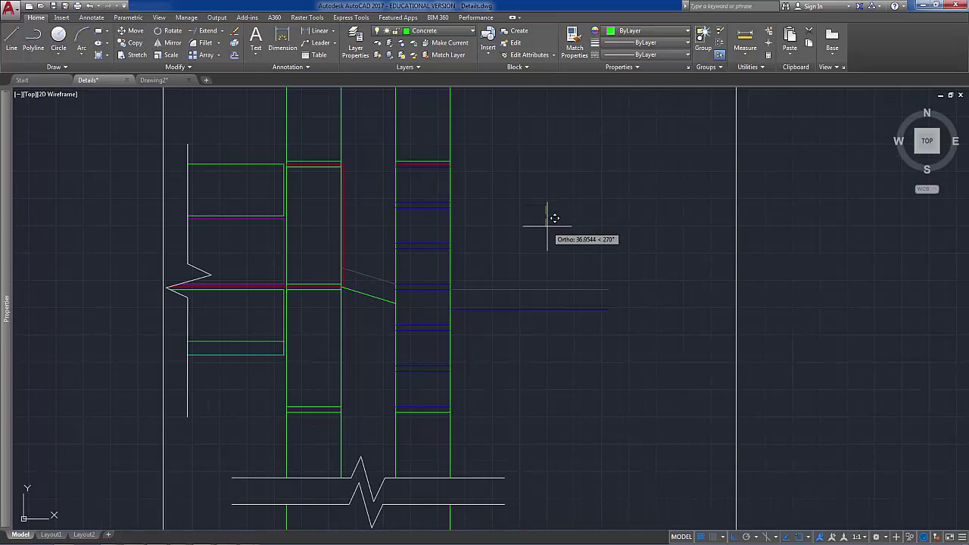
pyautogui.write('75')
pyautogui.press('Return')
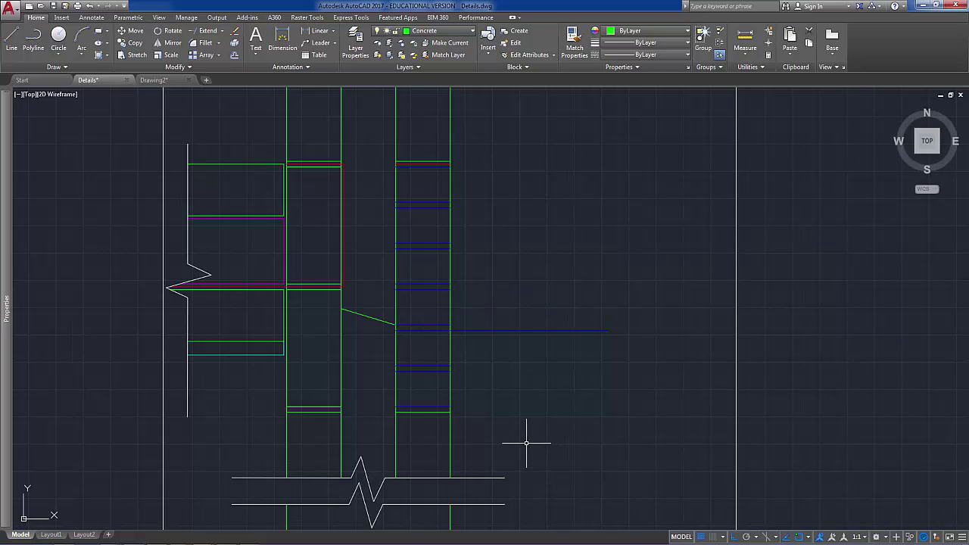
pyautogui.scroll(-2, 515, 392)
pyautogui.moveTo(515, 390); pyautogui.dragTo(563, 428, button='middle')
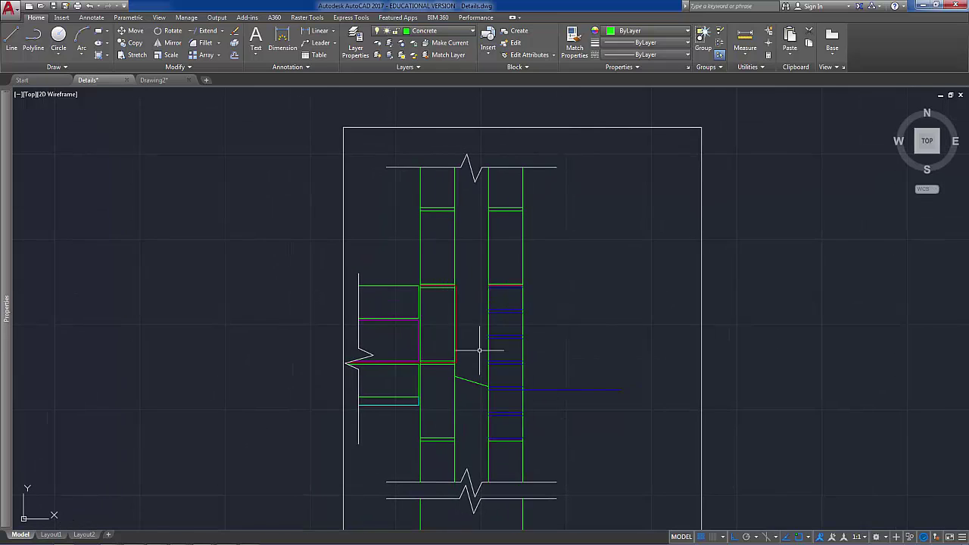
pyautogui.scroll(3, 474, 339)
pyautogui.moveTo(473, 342); pyautogui.dragTo(513, 341, button='middle')
pyautogui.scroll(-2, 513, 341)
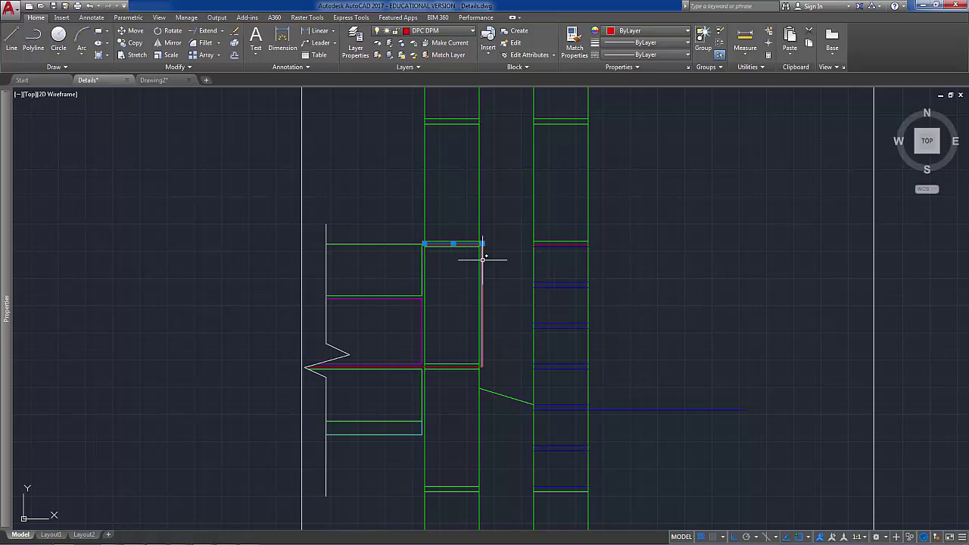
# - Join the red floor-level and inner-block DPC DPM lines into one polyline via PEDIT Multiple, fuzz 0
pyautogui.press('Escape')
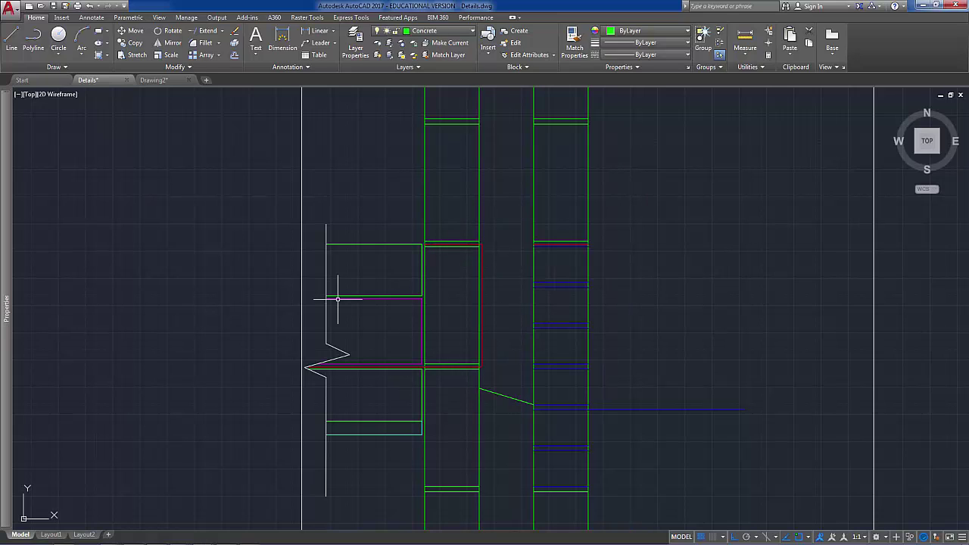
pyautogui.click(168, 69)
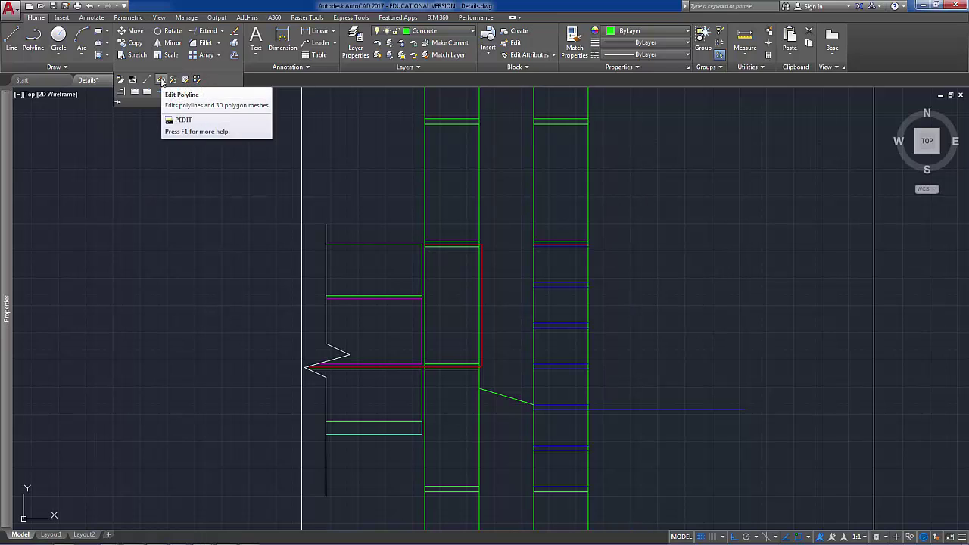
pyautogui.click(161, 81)
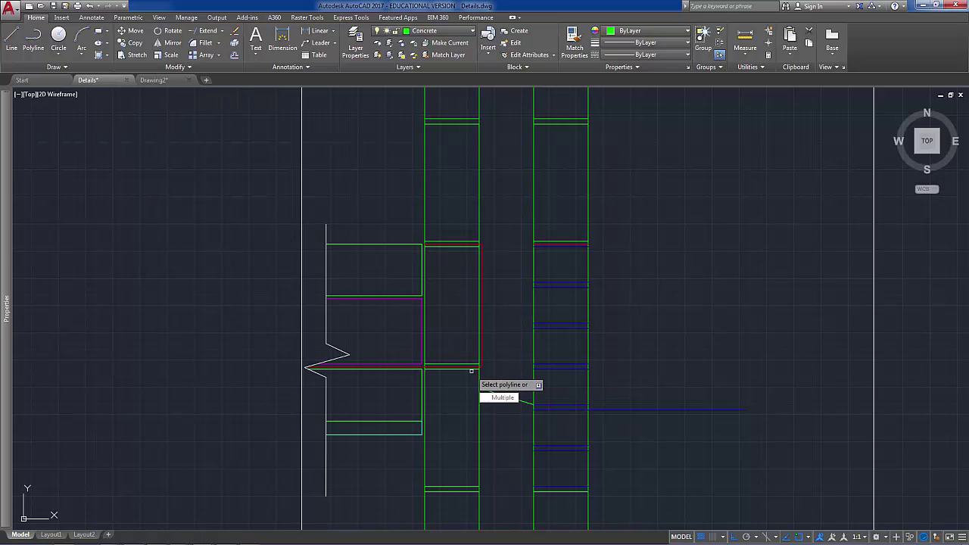
pyautogui.click(500, 398)
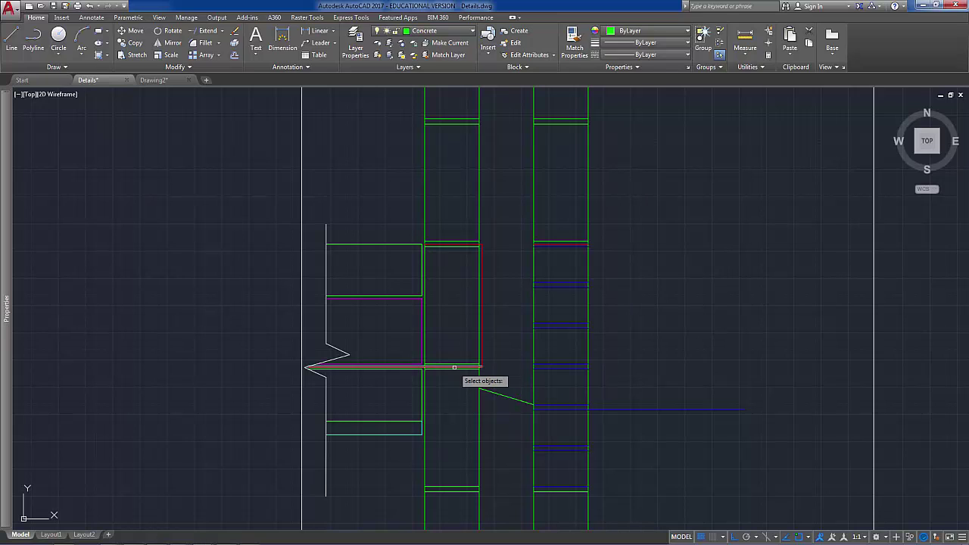
pyautogui.click(452, 367)
pyautogui.click(486, 351)
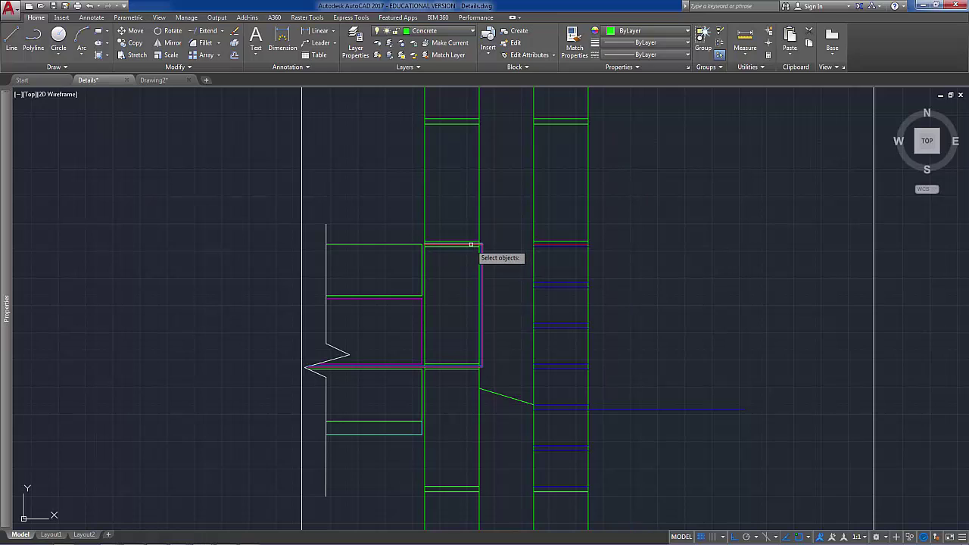
pyautogui.press('Return')
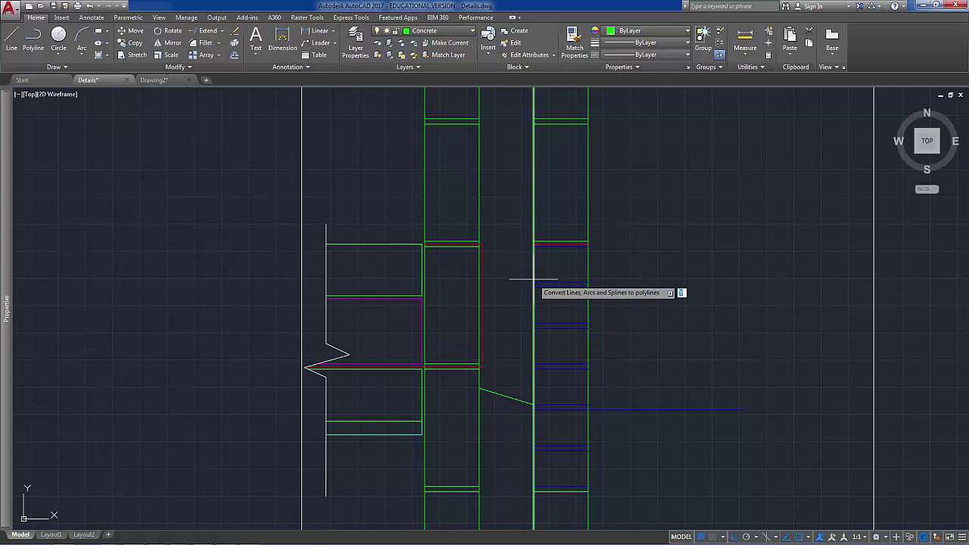
pyautogui.press('Return')
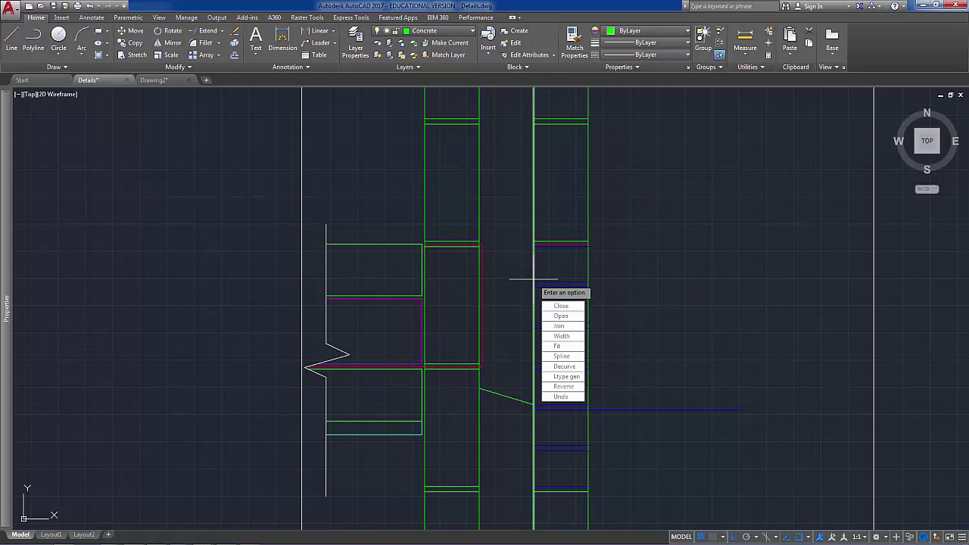
pyautogui.click(559, 326)
pyautogui.press('Return')
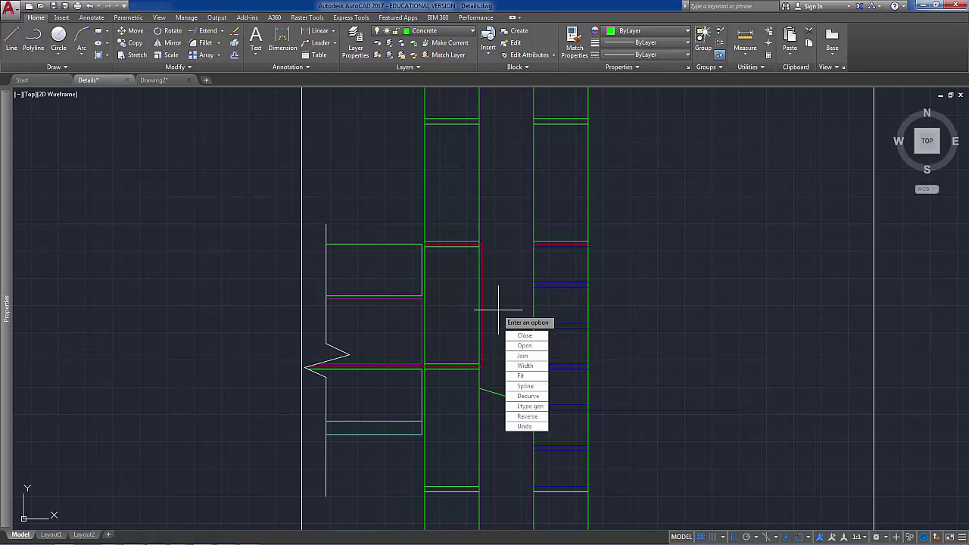
pyautogui.press('Return')
pyautogui.click(481, 324)
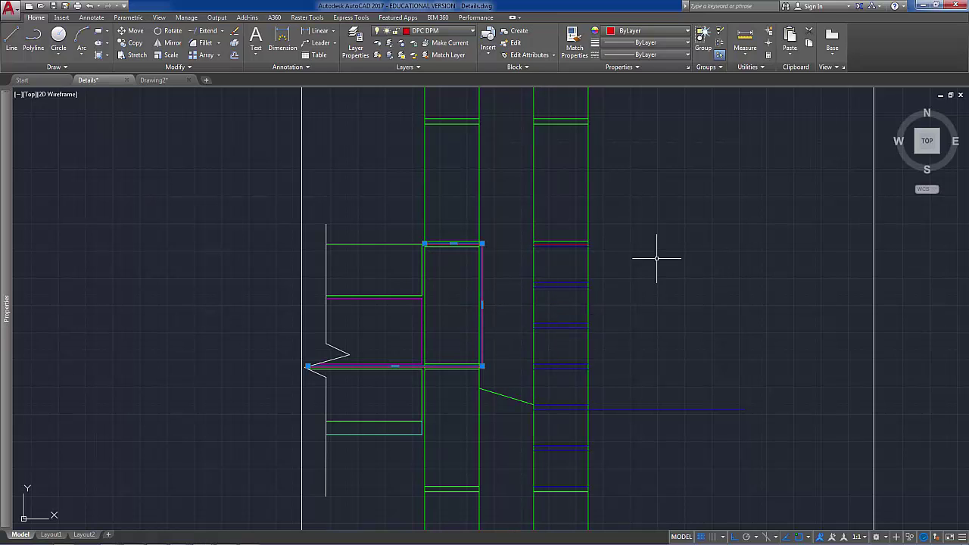
# - Load the ACAD_ISO02W100 dashed linetype into the drawing
pyautogui.click(689, 55)
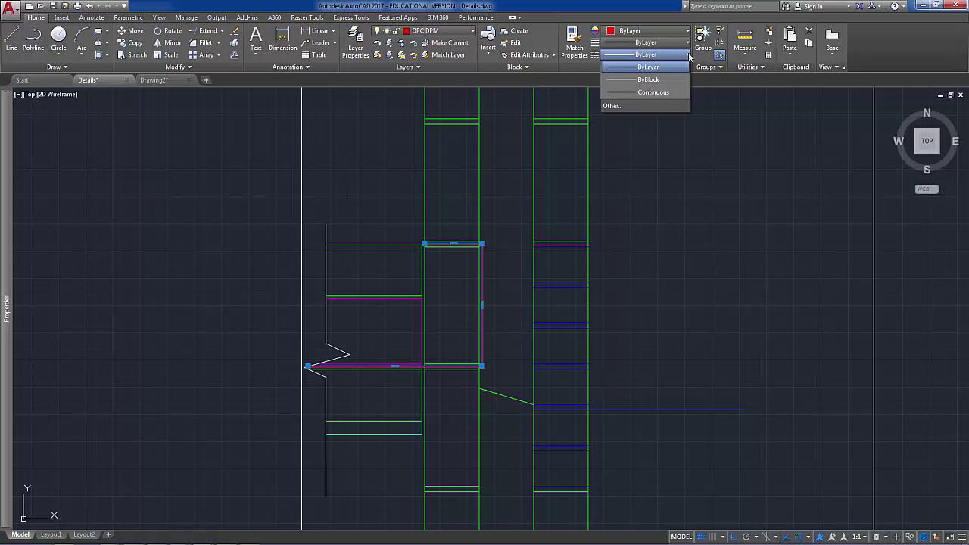
pyautogui.click(637, 106)
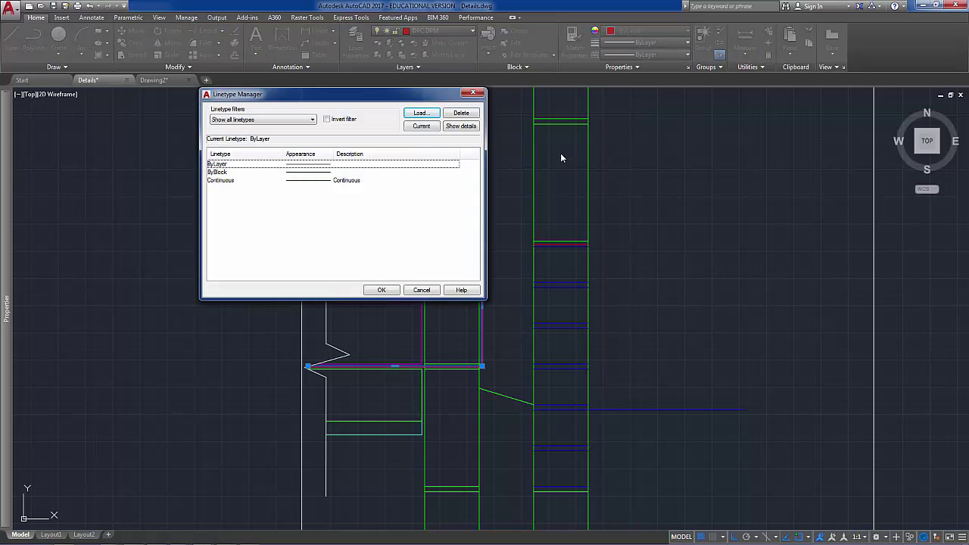
pyautogui.click(421, 112)
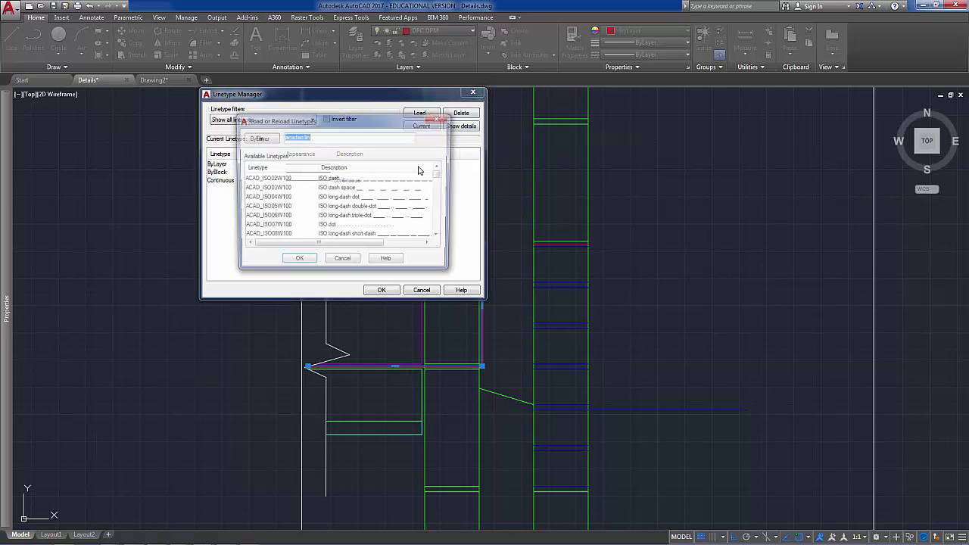
pyautogui.doubleClick(348, 180)
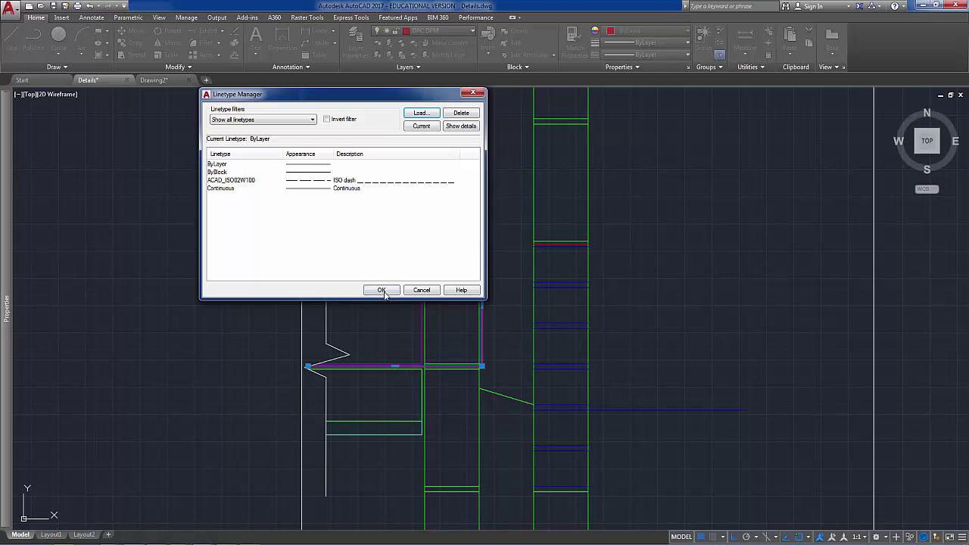
pyautogui.click(382, 290)
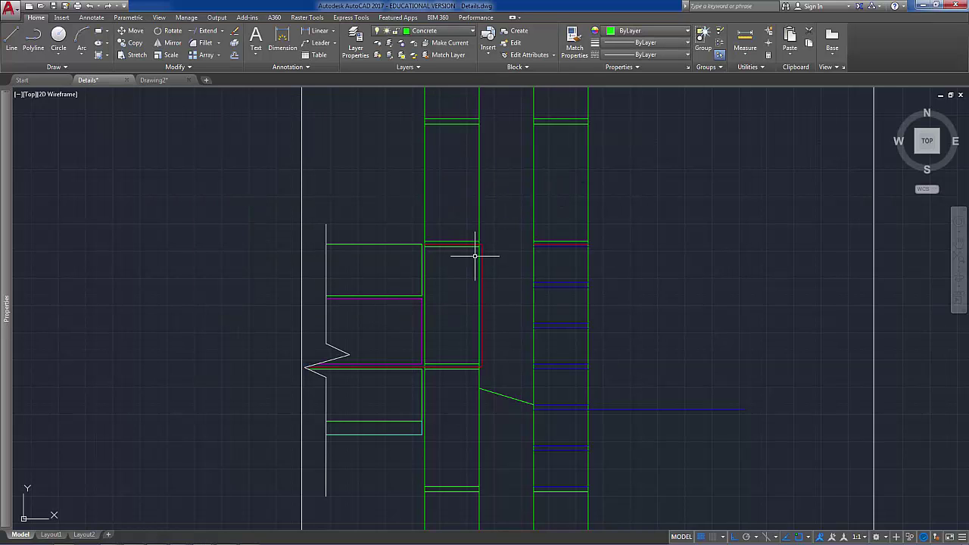
# - Give the red DPC DPM polyline the ACAD_ISO02W100 linetype
pyautogui.click(483, 256)
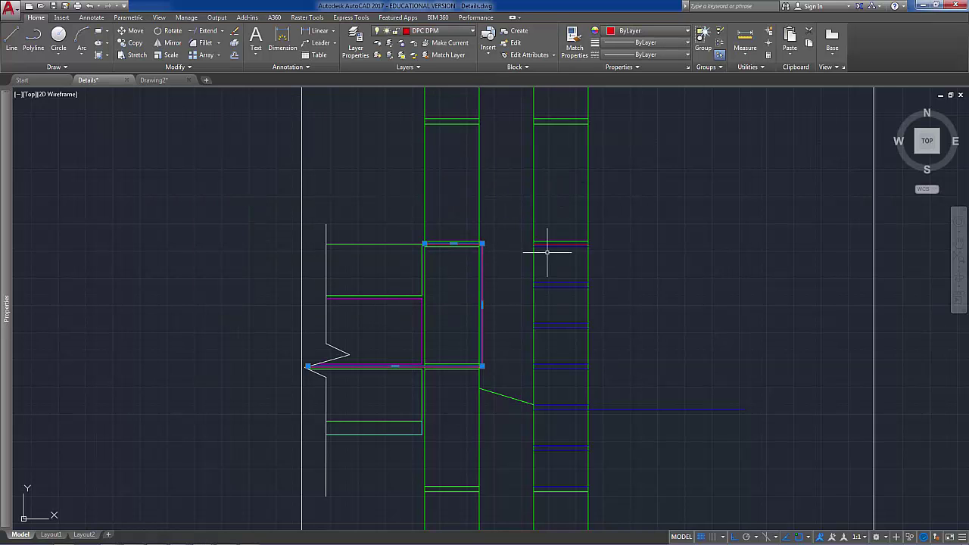
pyautogui.click(687, 31)
pyautogui.click(687, 31)
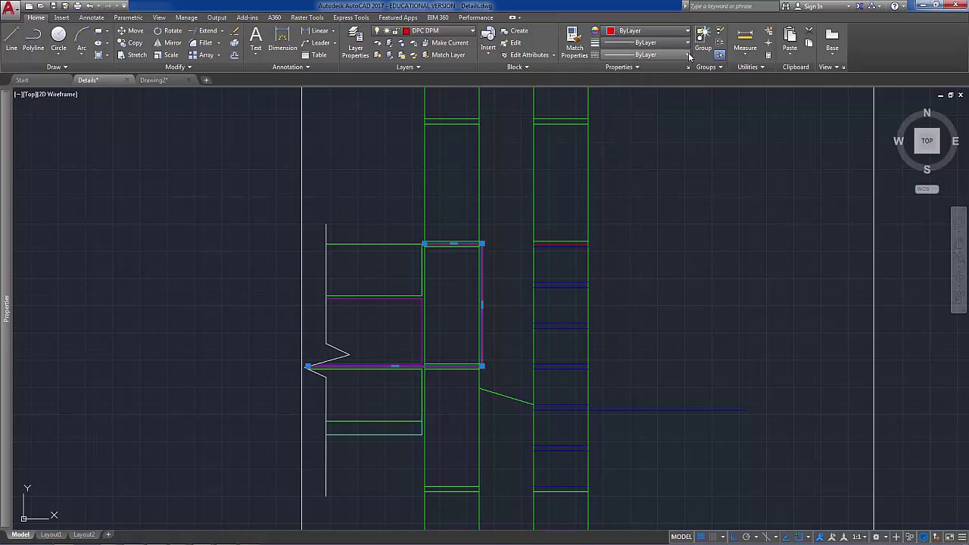
pyautogui.click(688, 55)
pyautogui.click(655, 92)
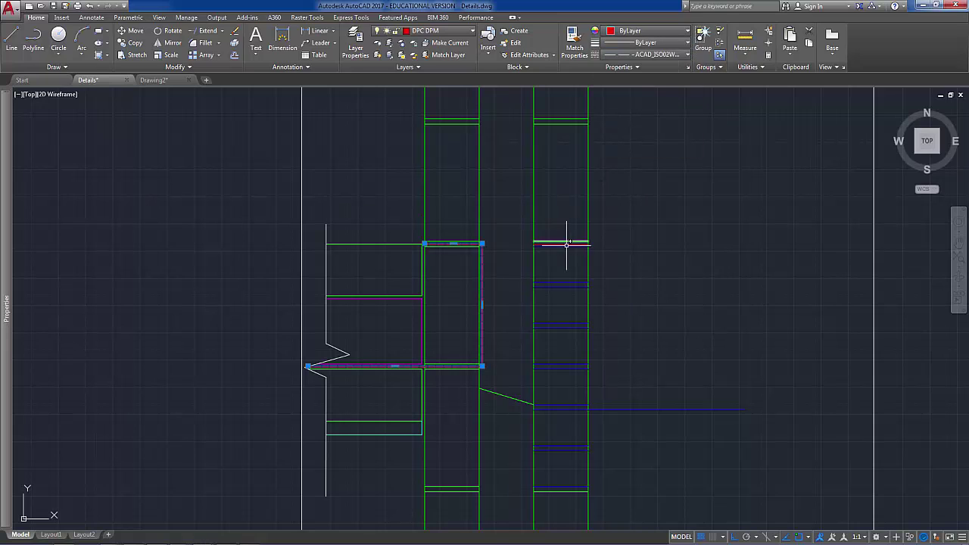
pyautogui.press('Escape')
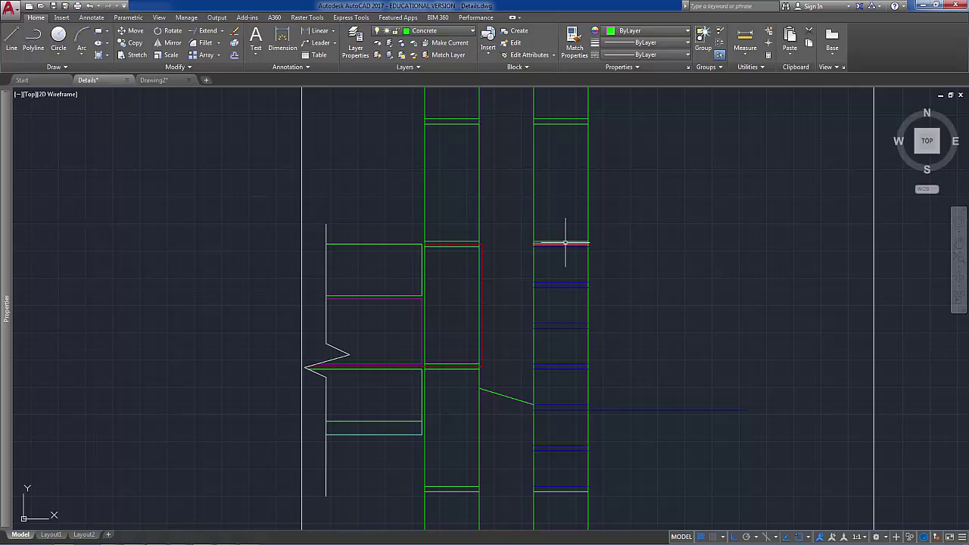
pyautogui.click(478, 264)
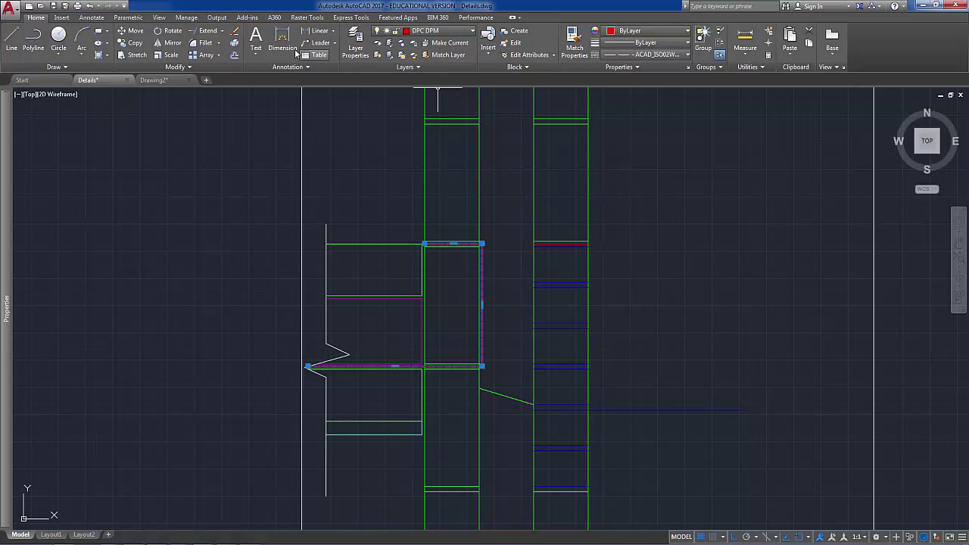
pyautogui.click(575, 42)
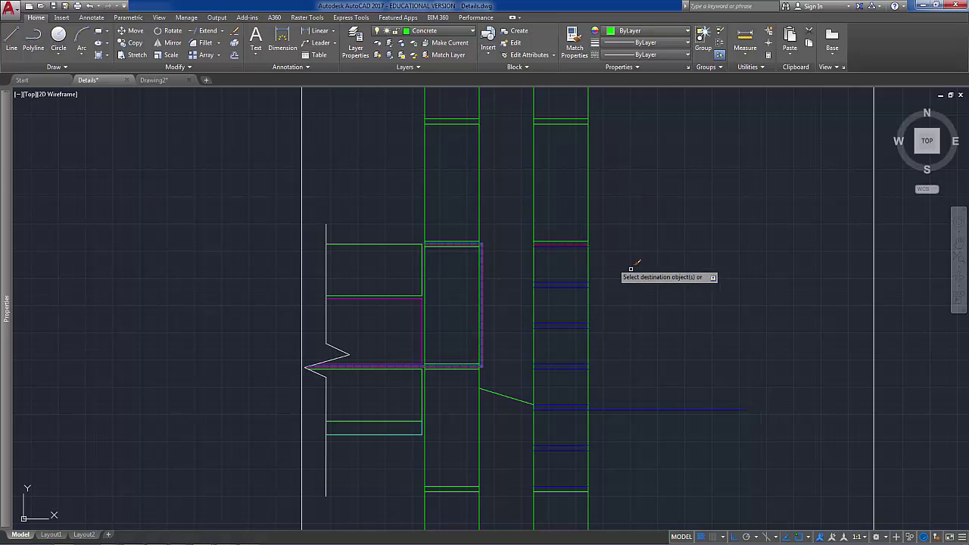
pyautogui.scroll(-2, 660, 227)
pyautogui.moveTo(659, 245)
pyautogui.mouseDown(button='middle')
pyautogui.moveTo(600, 238)
pyautogui.moveTo(567, 216)
pyautogui.moveTo(560, 239)
pyautogui.mouseUp(button='middle')
pyautogui.scroll(-2, 655, 232)
pyautogui.scroll(2, 583, 226)
pyautogui.scroll(-2, 580, 226)
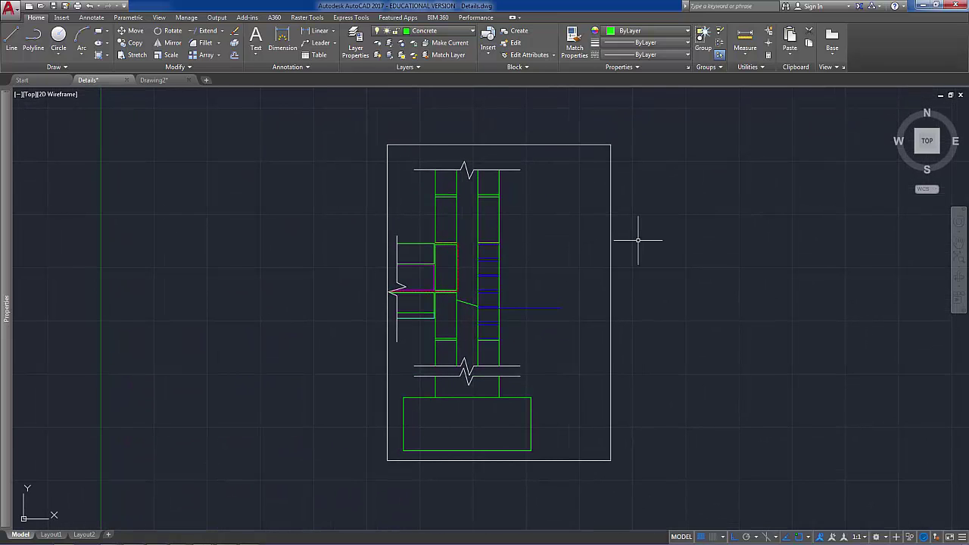